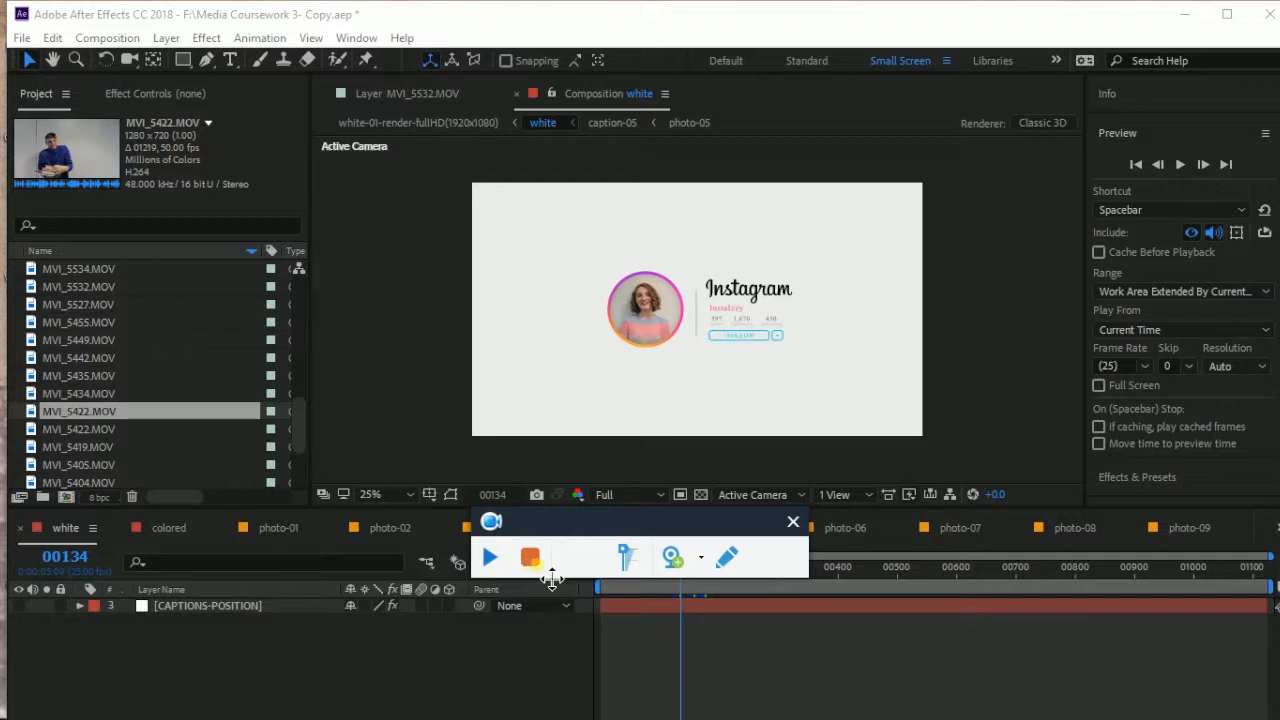
Bring up the photo-05 composition timeline after briefly checking photo-04
click(530, 558)
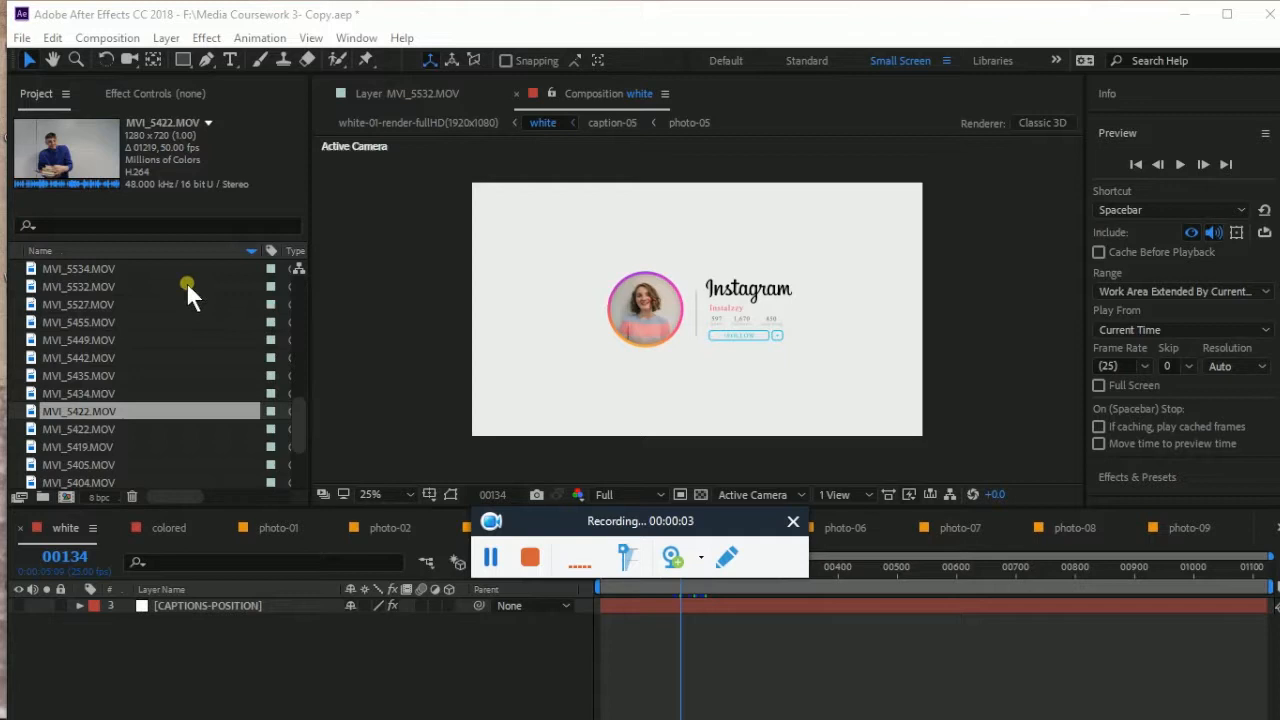
drag(588, 528, 1115, 80)
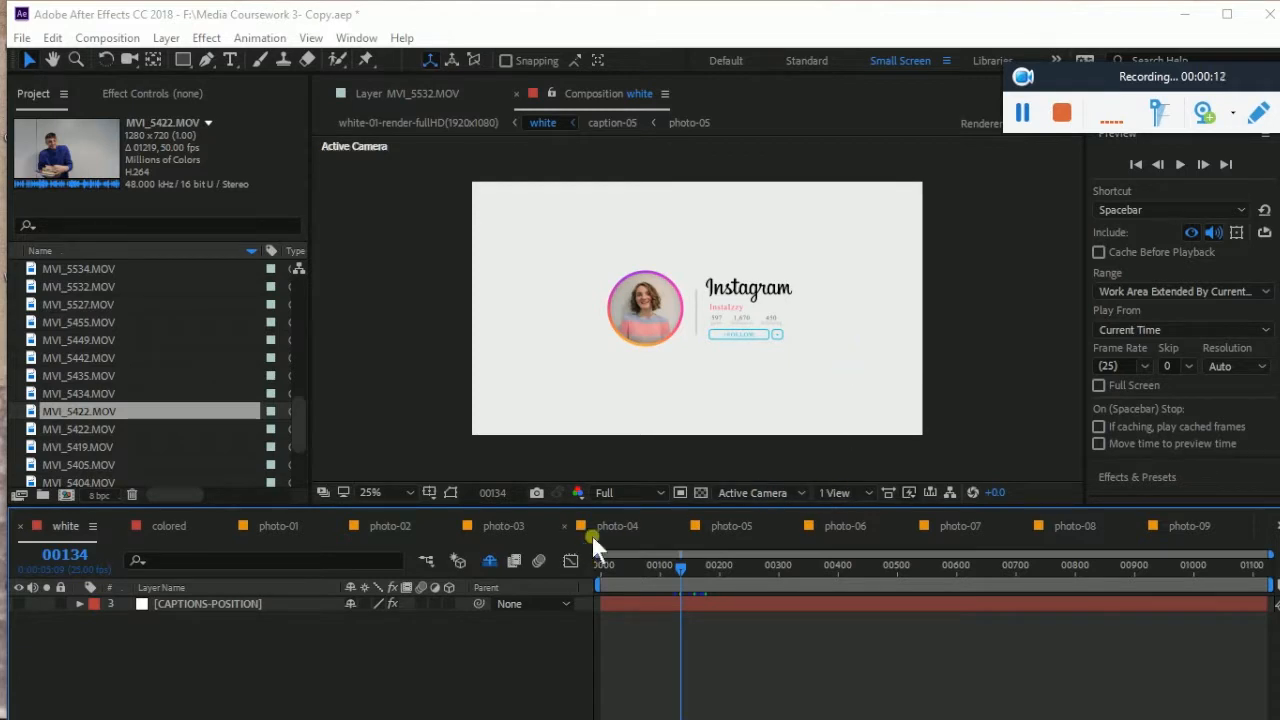
click(714, 526)
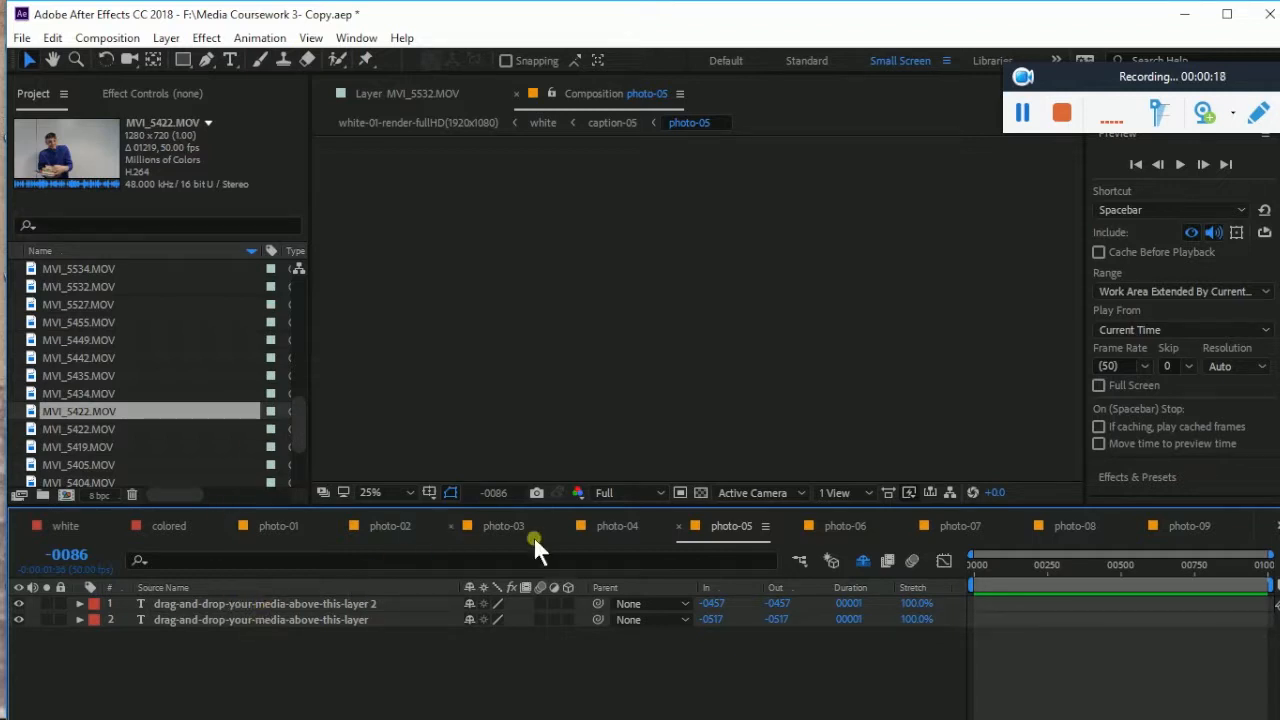
click(617, 527)
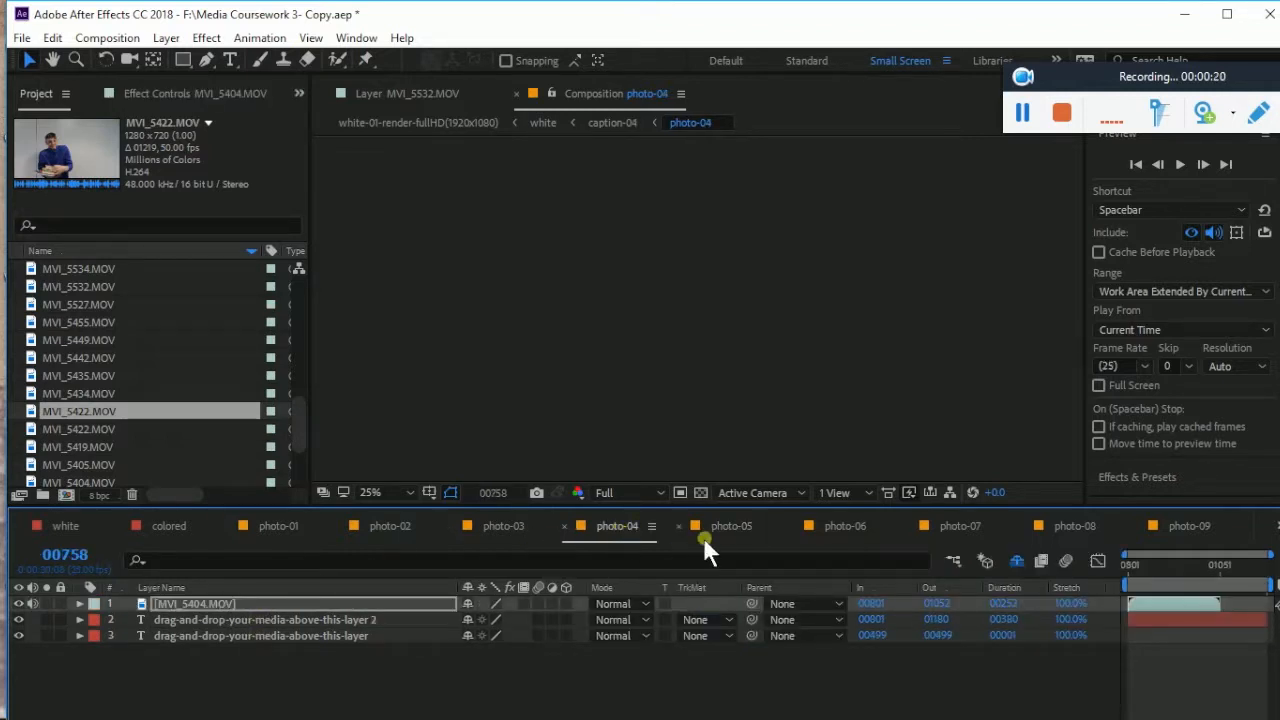
click(729, 532)
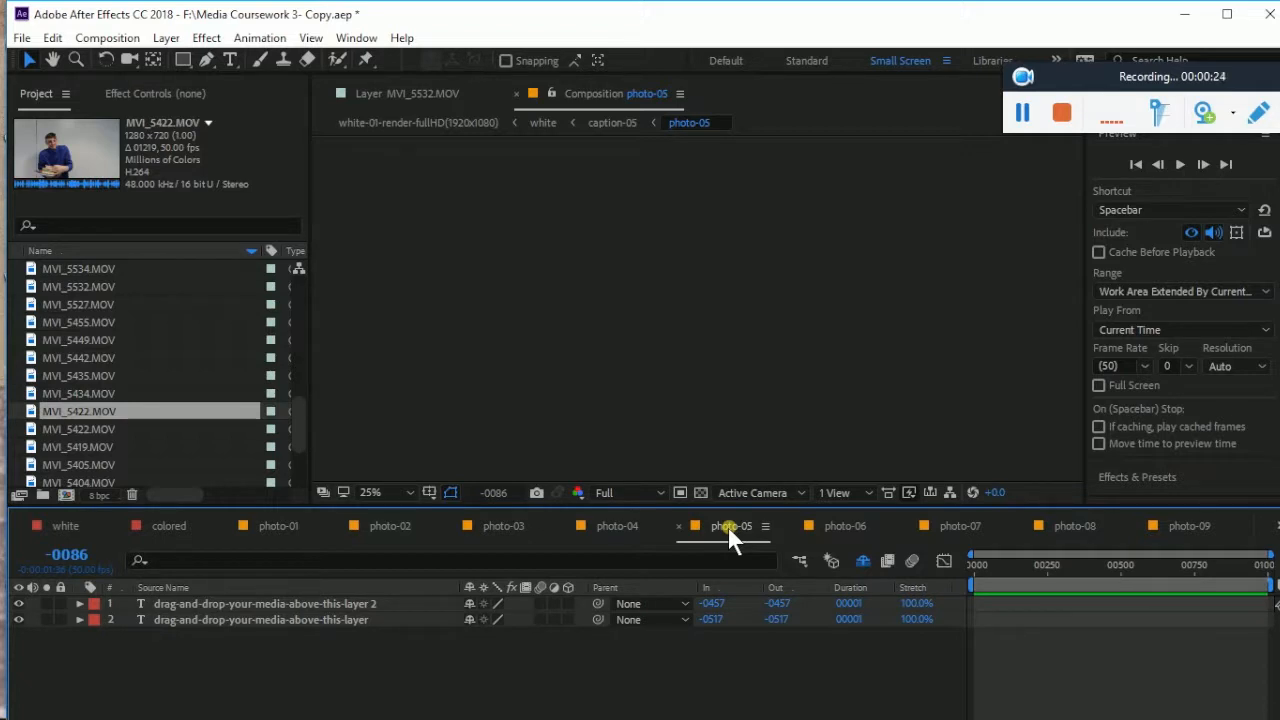
click(557, 93)
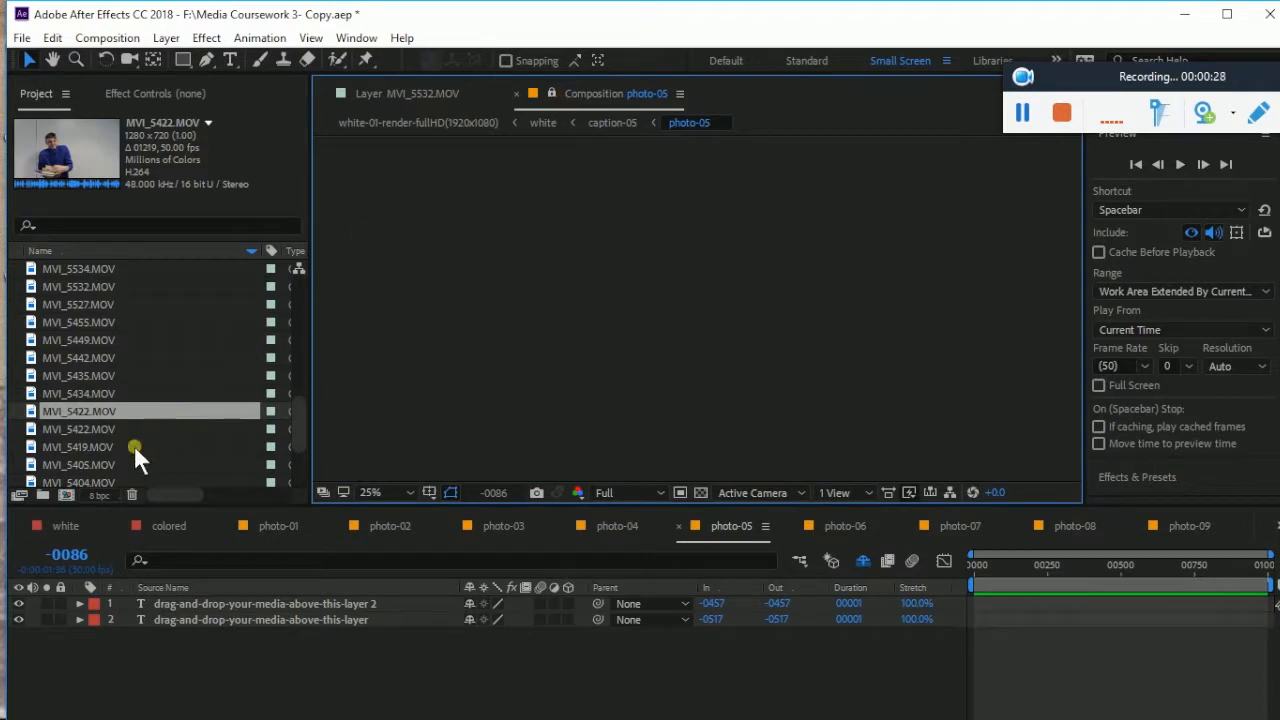
Add MVI_5422.MOV to photo-05 as the top layer and scale it up in the frame
drag(77, 413, 147, 602)
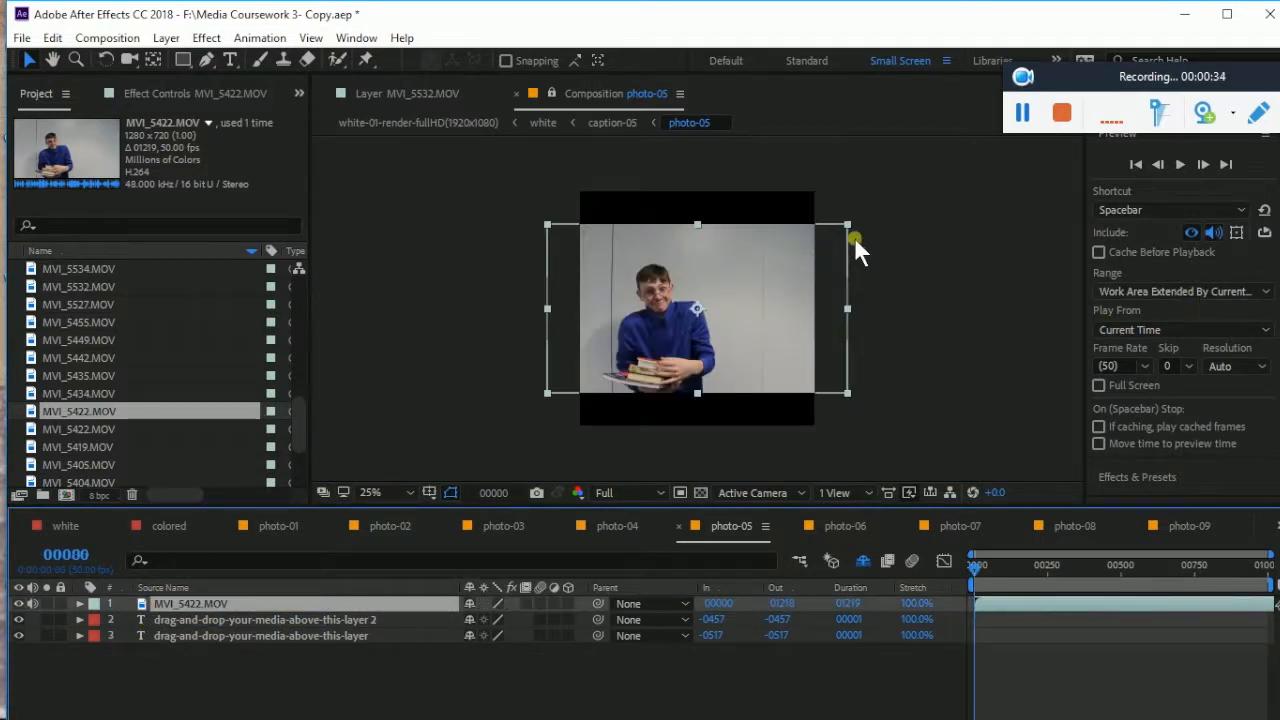
drag(853, 238, 884, 168)
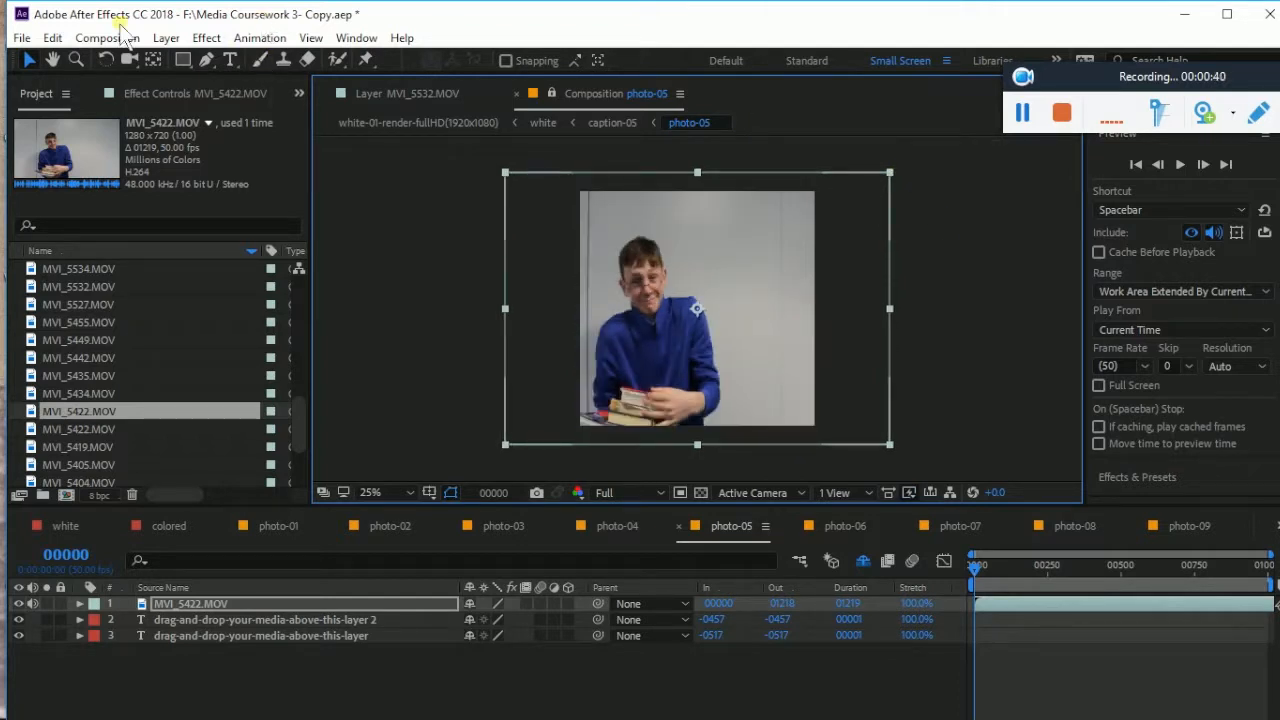
Scale the boy-with-books layer up by its corner handle to fill the frame height
click(166, 40)
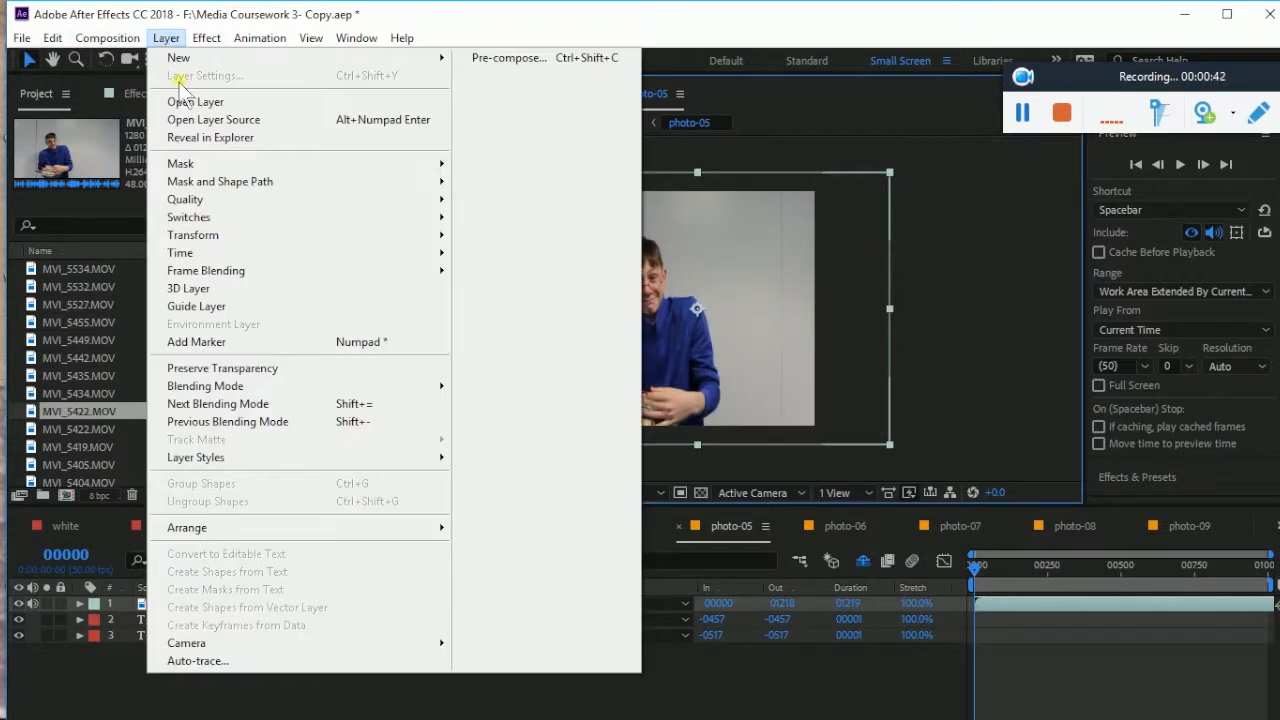
mouse_move(226, 234)
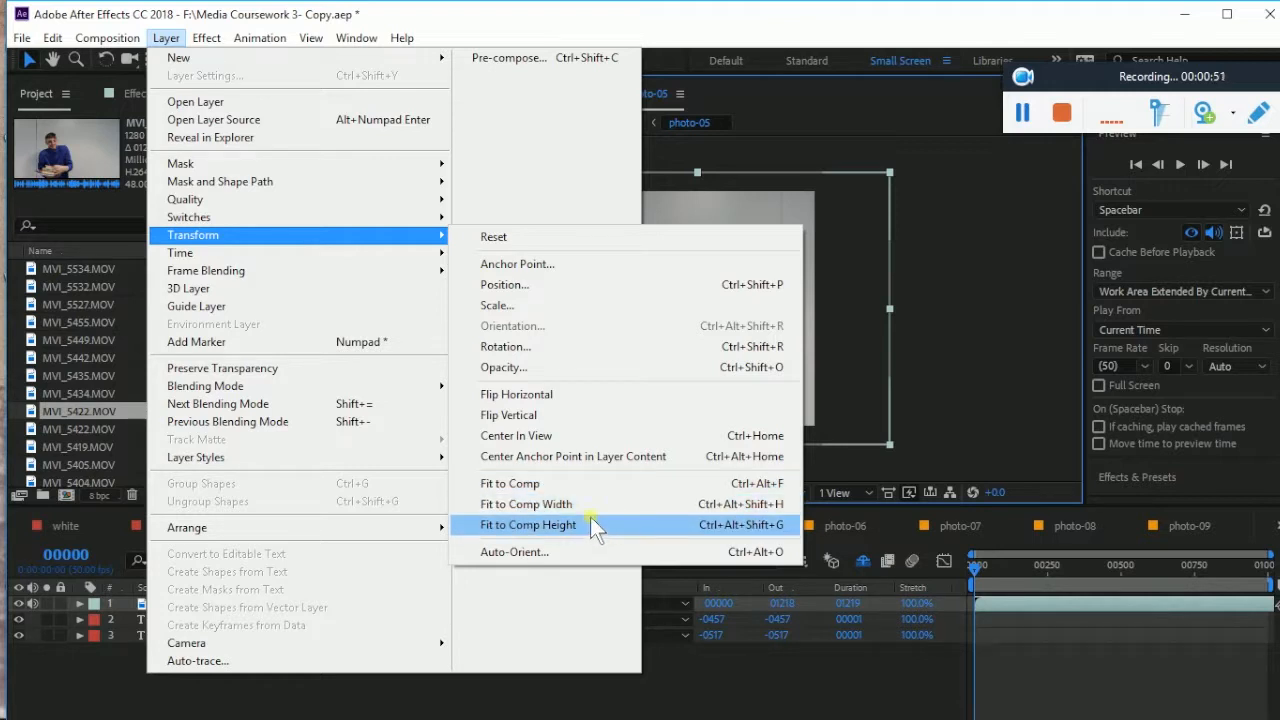
click(935, 256)
click(721, 376)
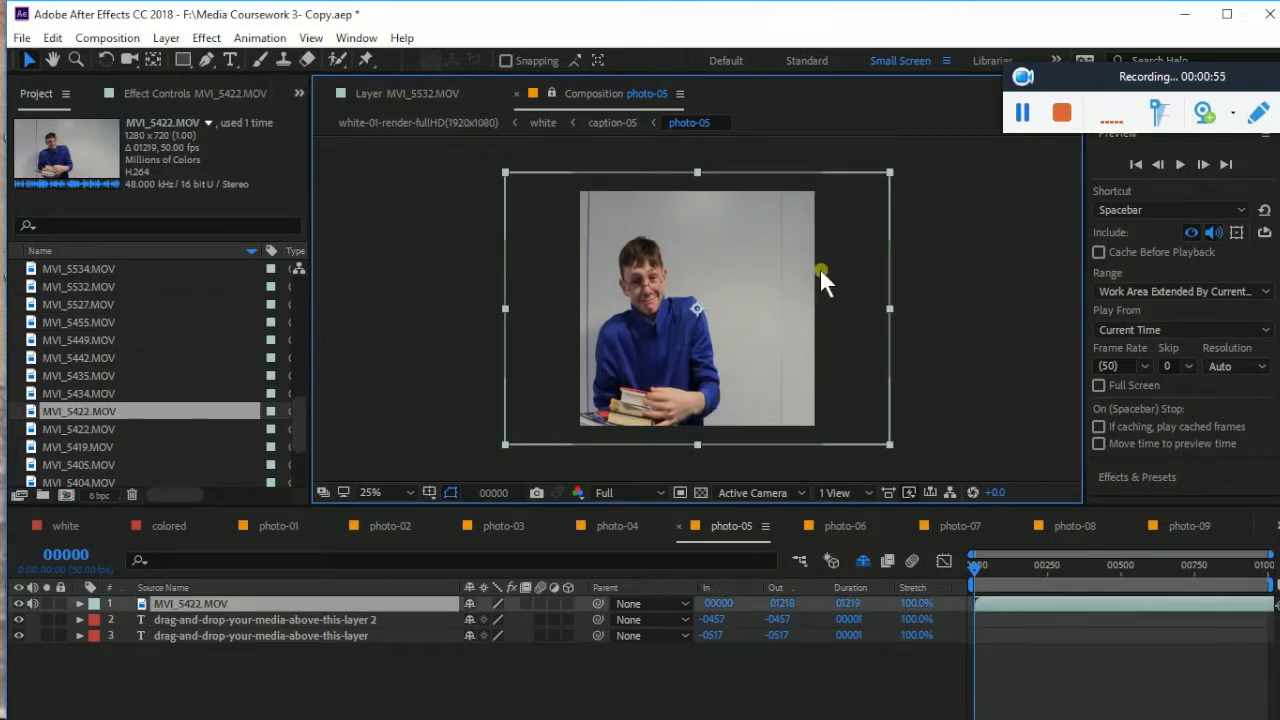
drag(893, 175, 901, 190)
Play and stop a preview of photo-05 to check the fit
click(1011, 322)
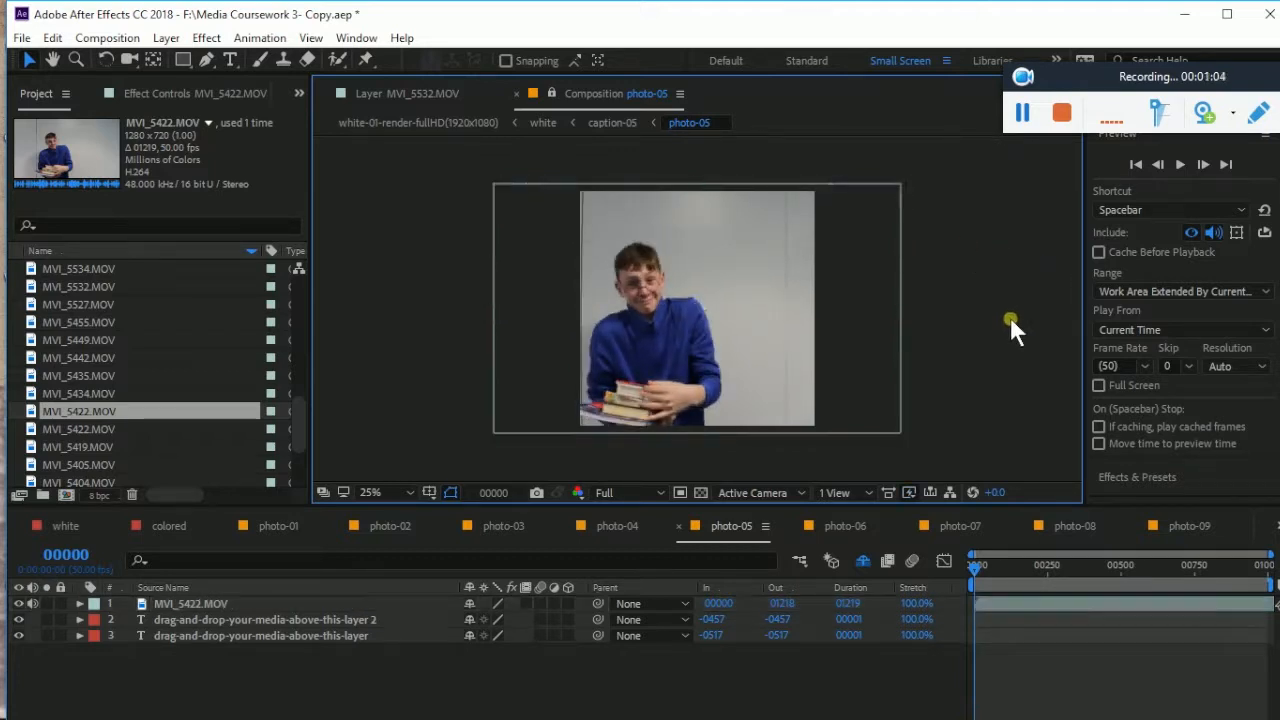
click(1180, 166)
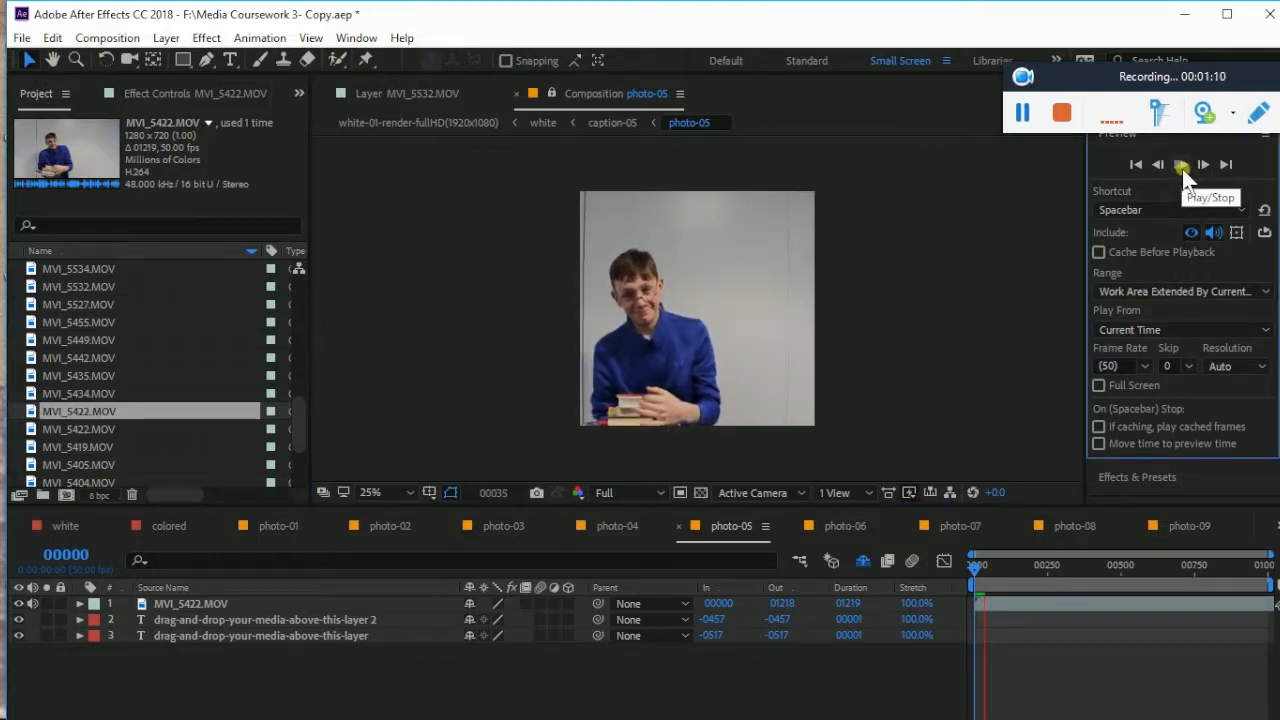
click(1182, 166)
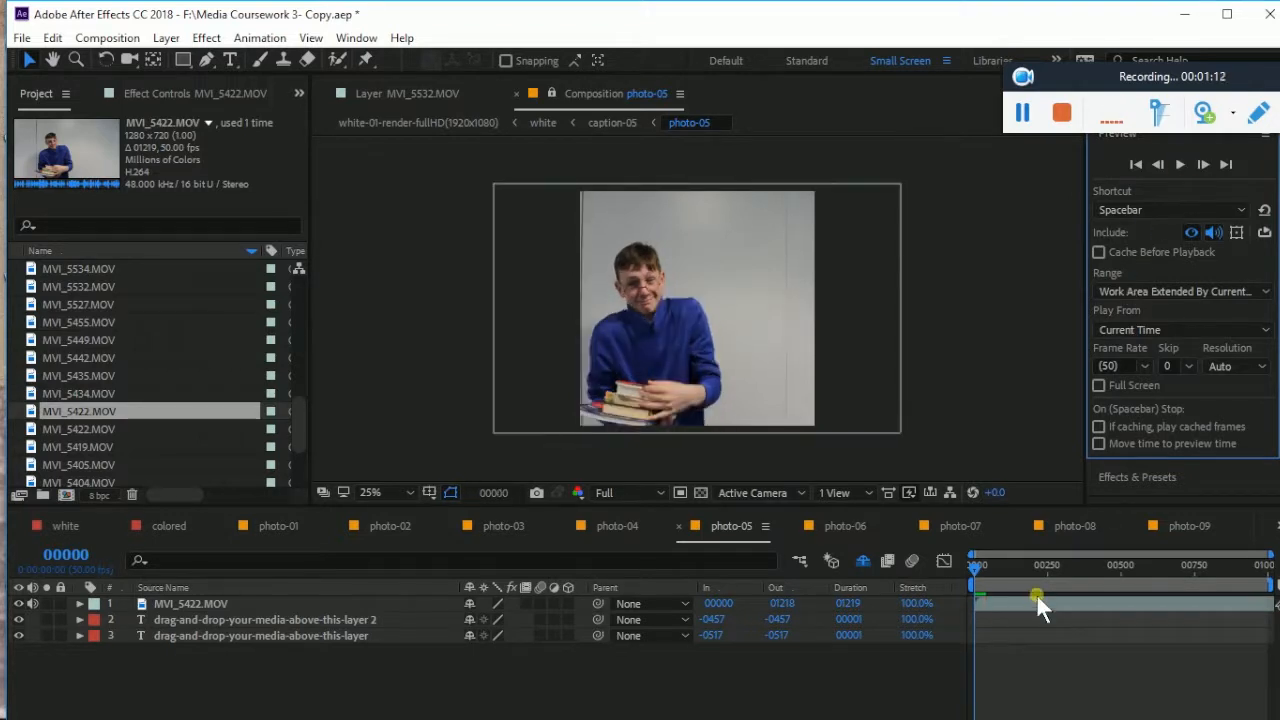
Split the MVI_5422.MOV layer at frame 00735 with Edit > Split Layer
drag(972, 565, 1193, 575)
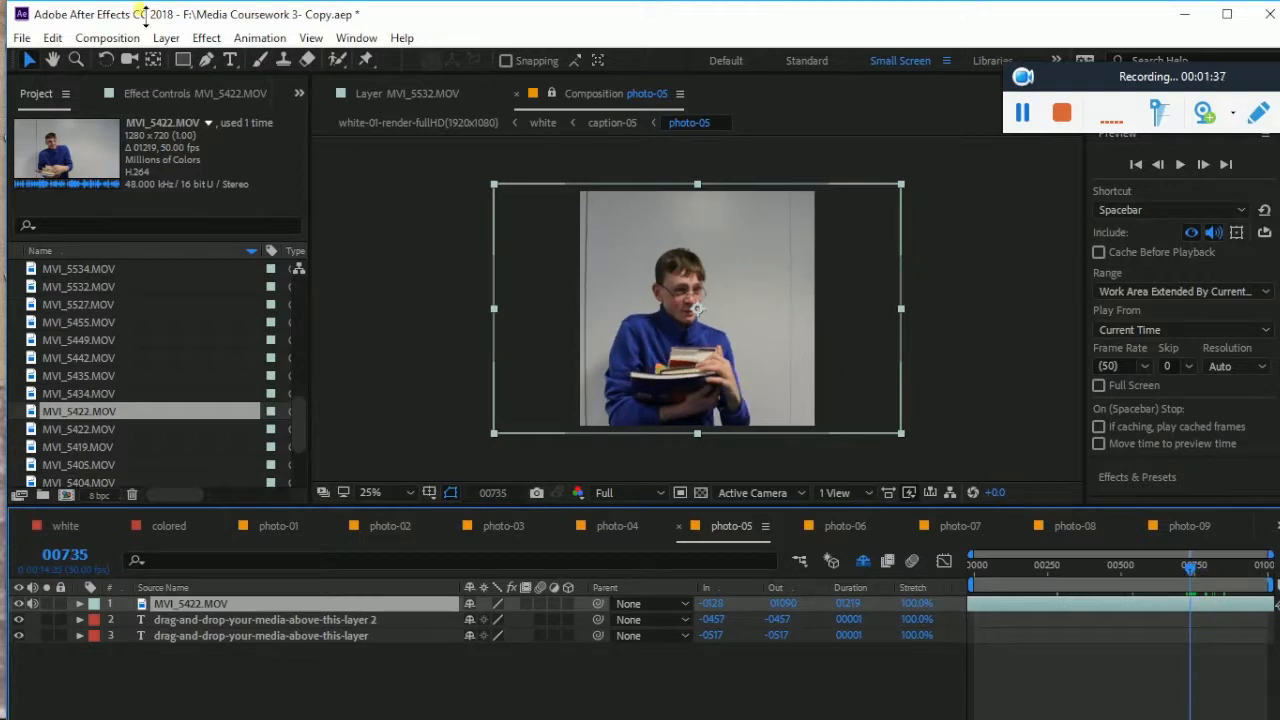
click(58, 38)
click(56, 44)
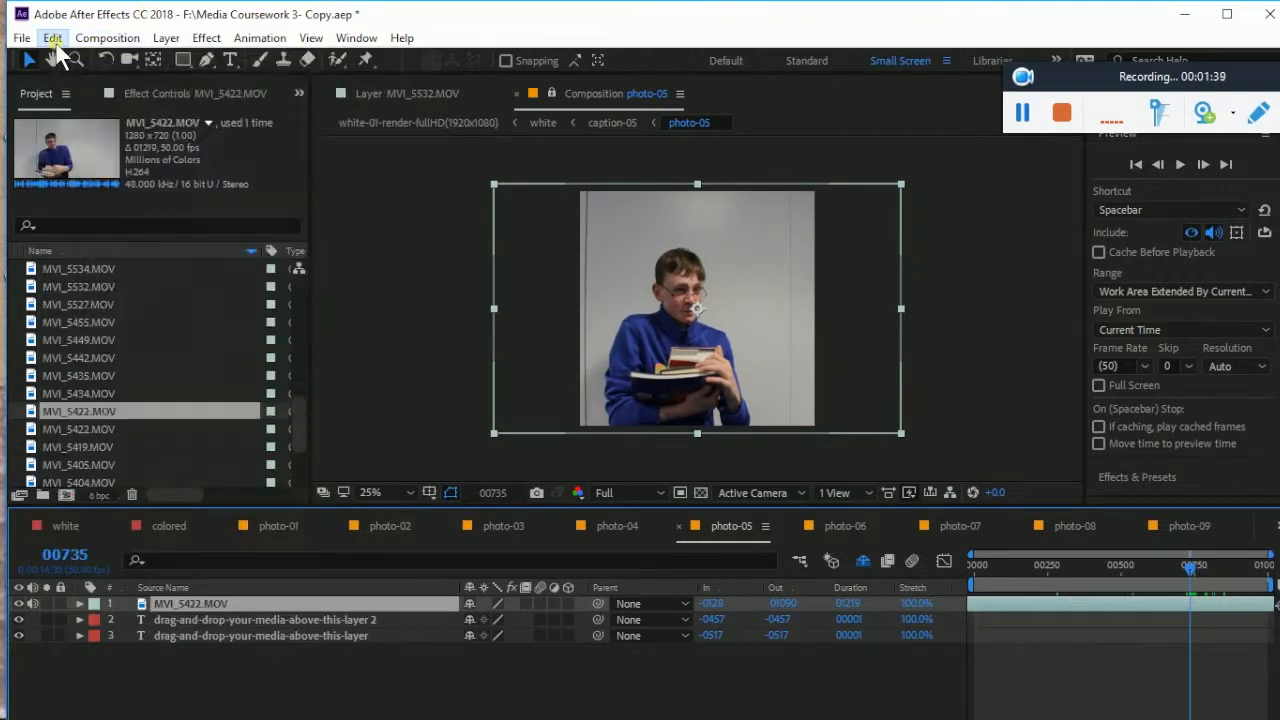
click(55, 42)
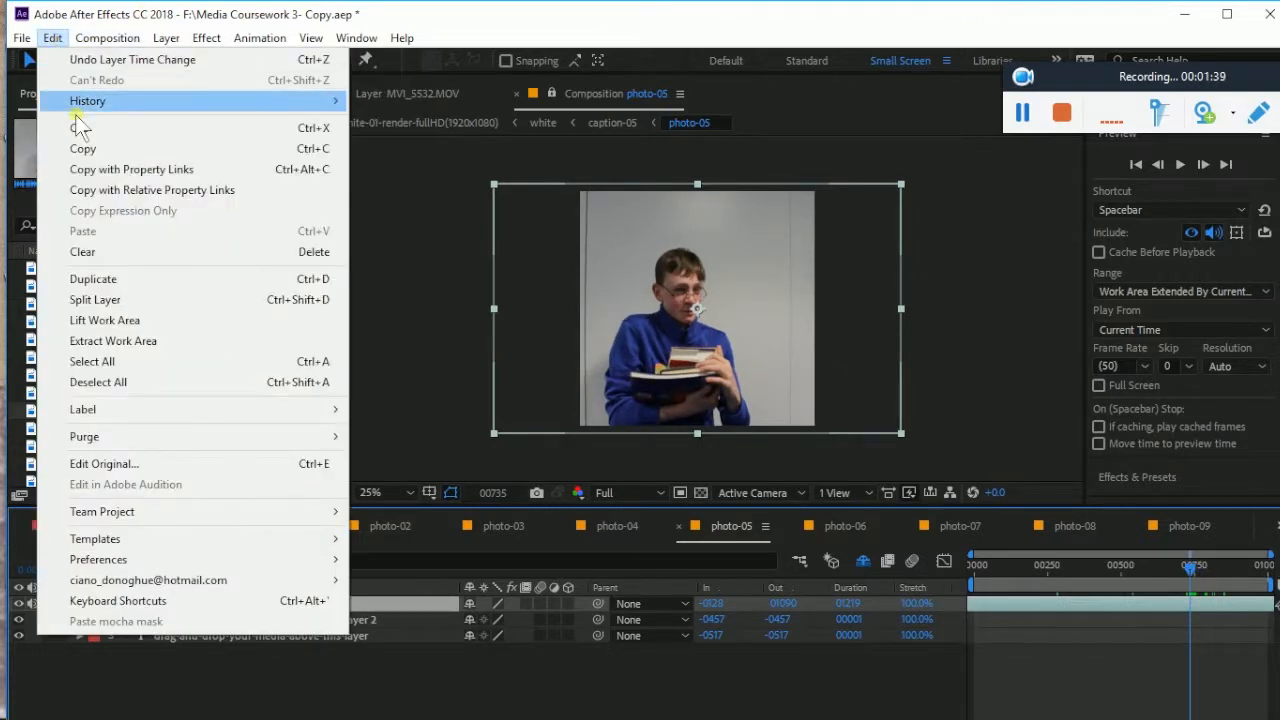
click(122, 299)
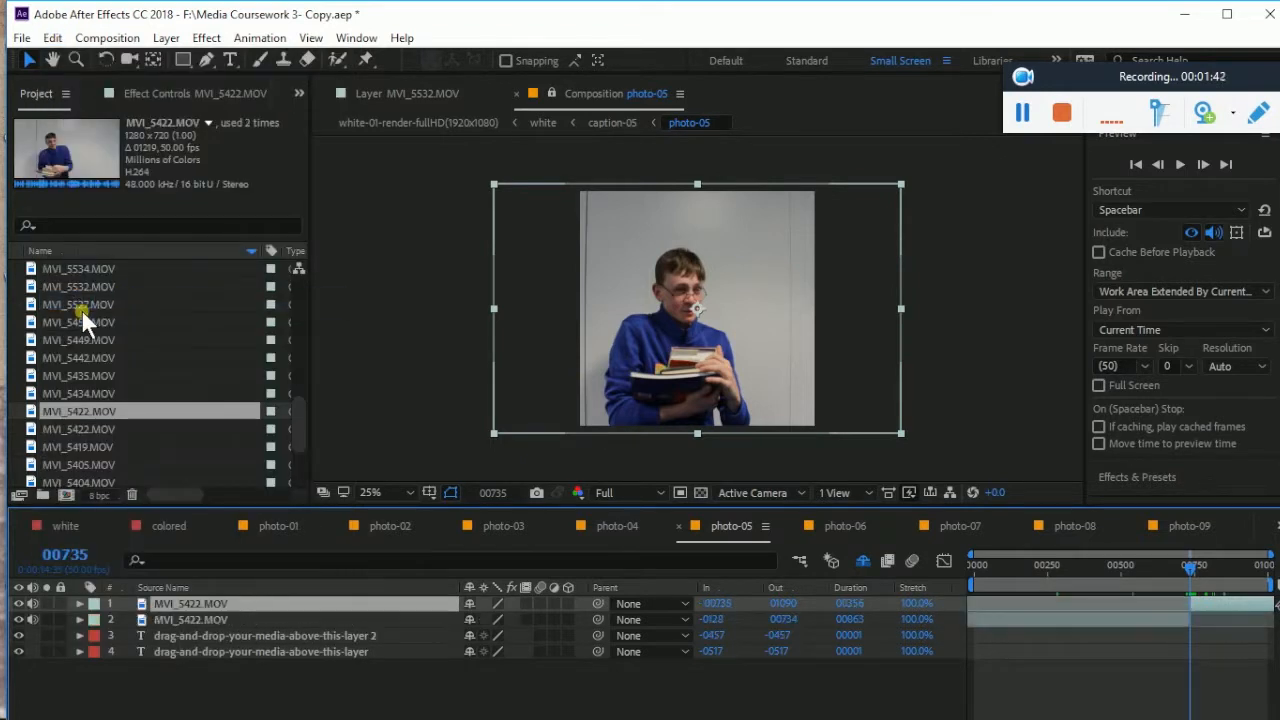
Delete the earlier half and slide the remaining clip to the composition start
click(1045, 620)
key(Delete)
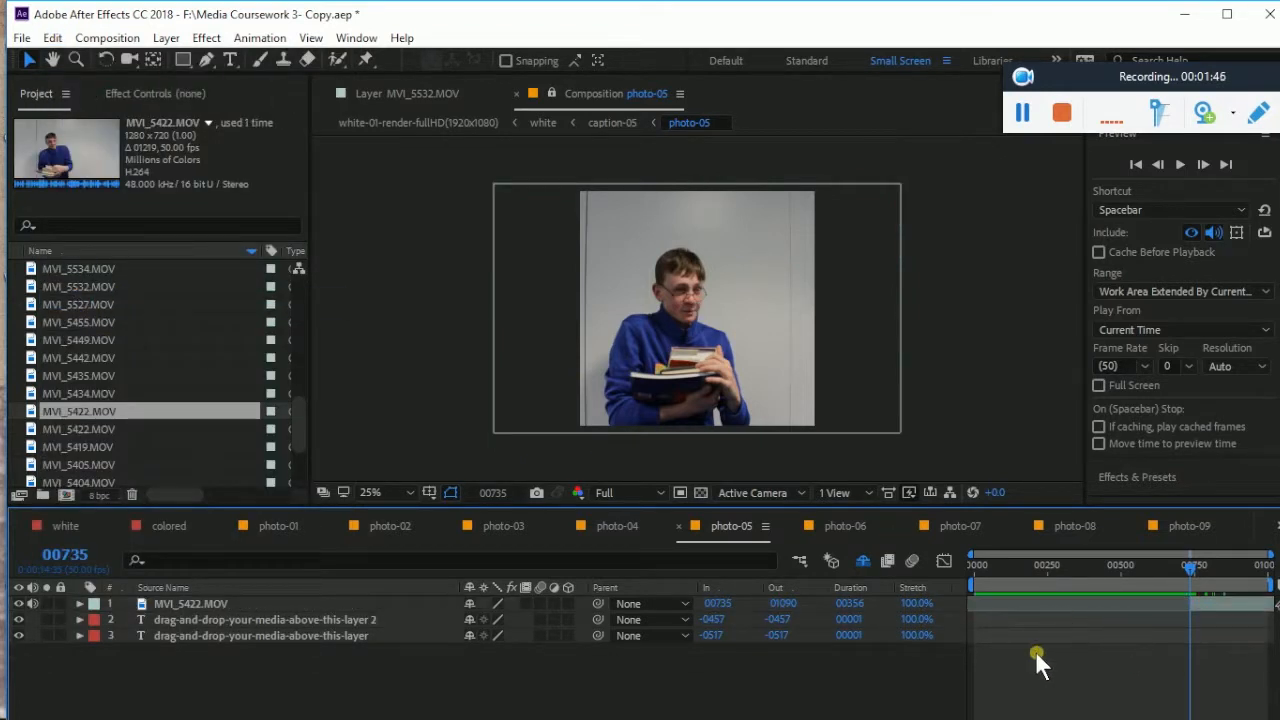
drag(1232, 604, 1016, 615)
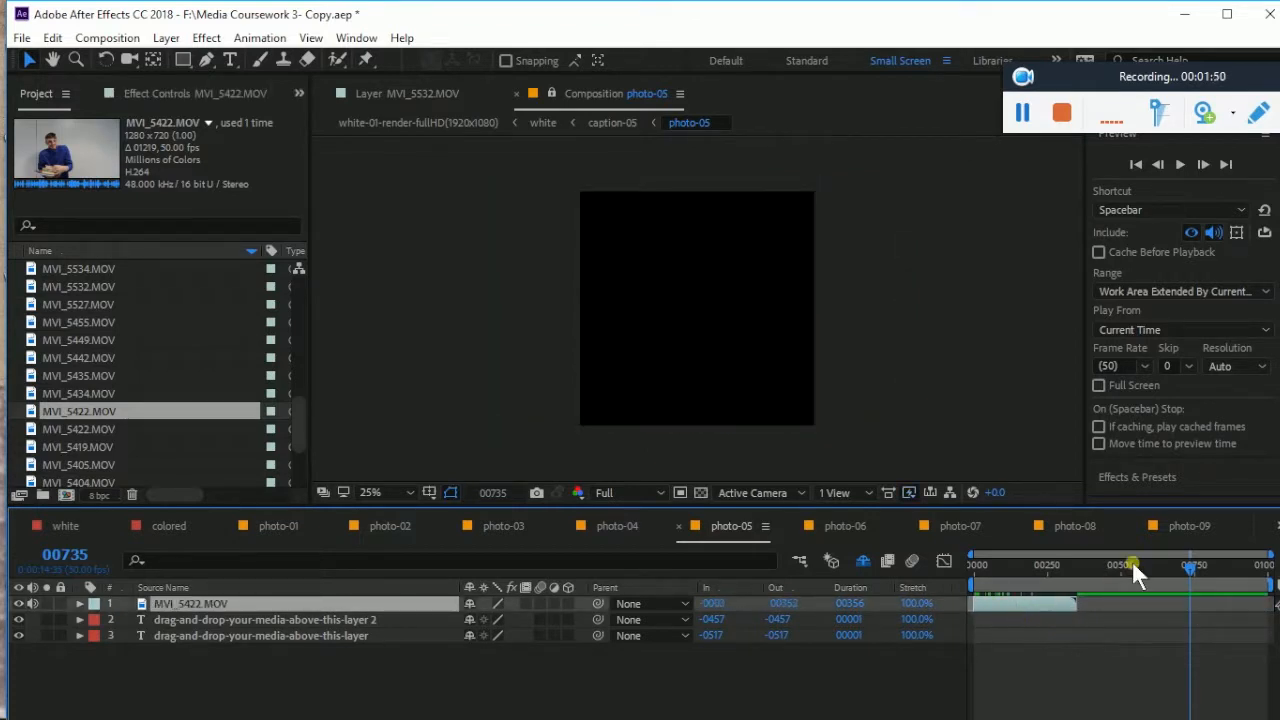
drag(1181, 570, 973, 583)
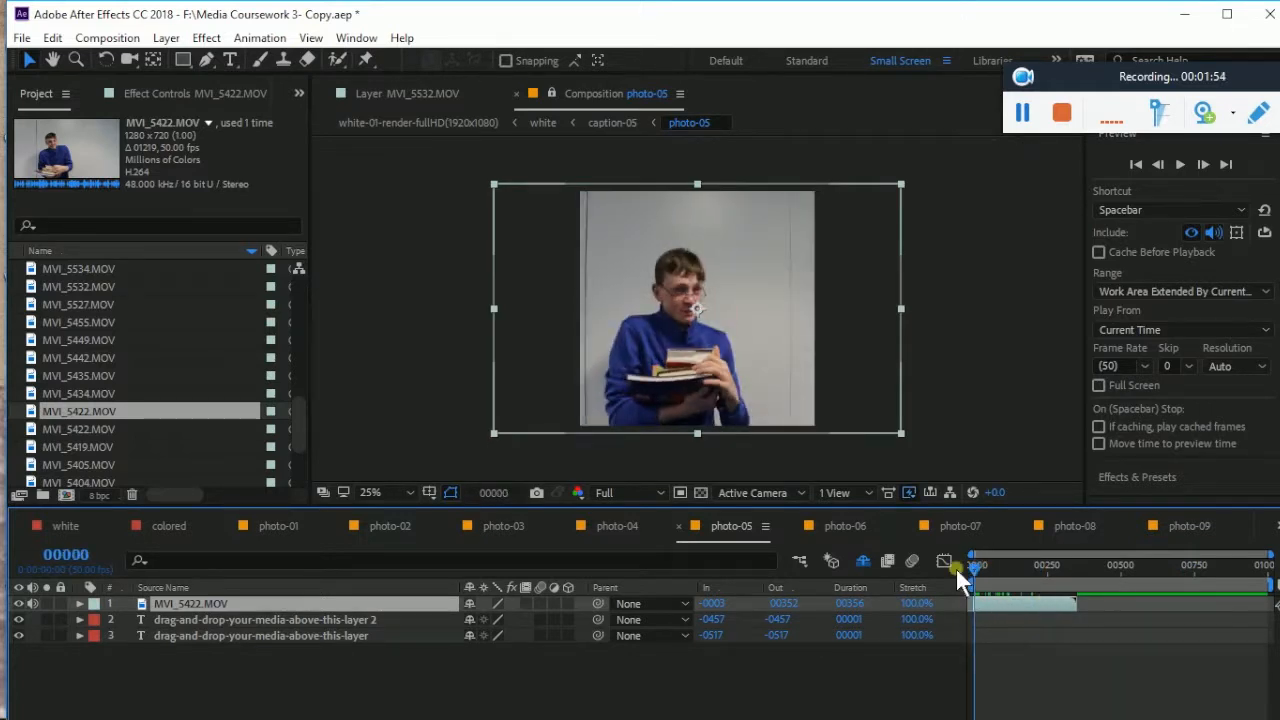
Preview and scrub the trimmed clip, return to 00000, then show Effect Controls and Effects & Presets
click(1180, 164)
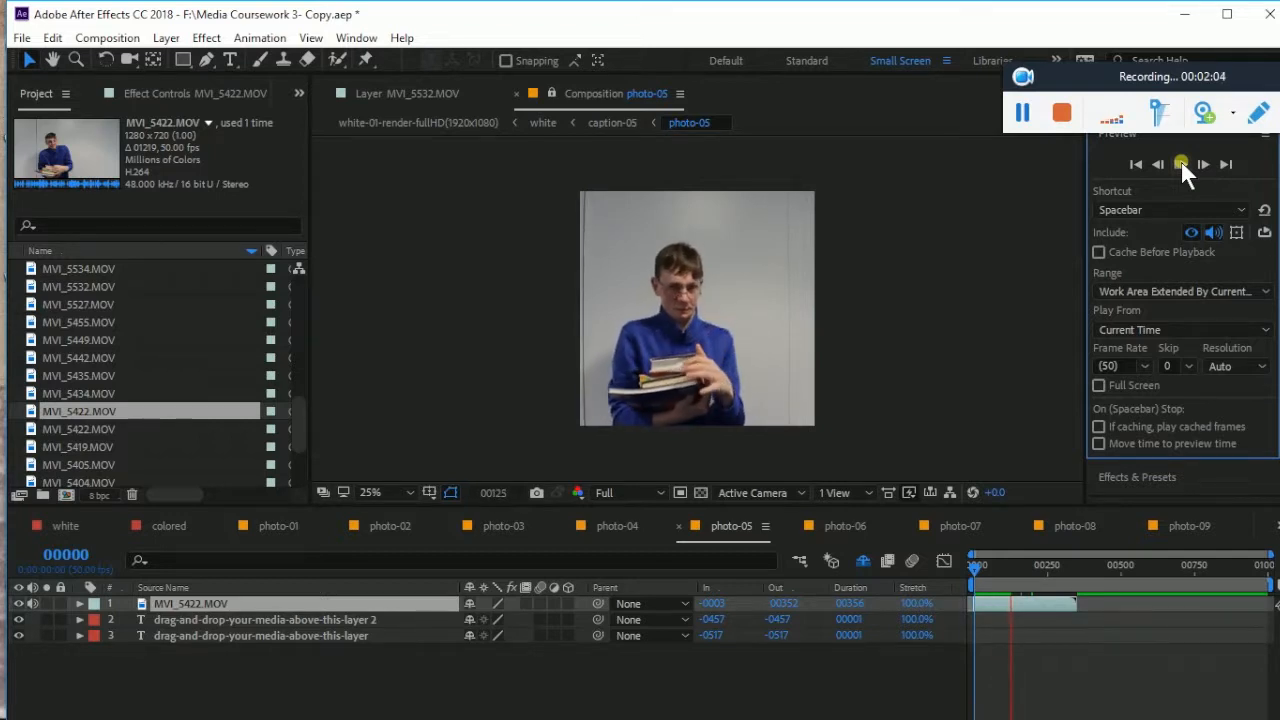
click(1180, 160)
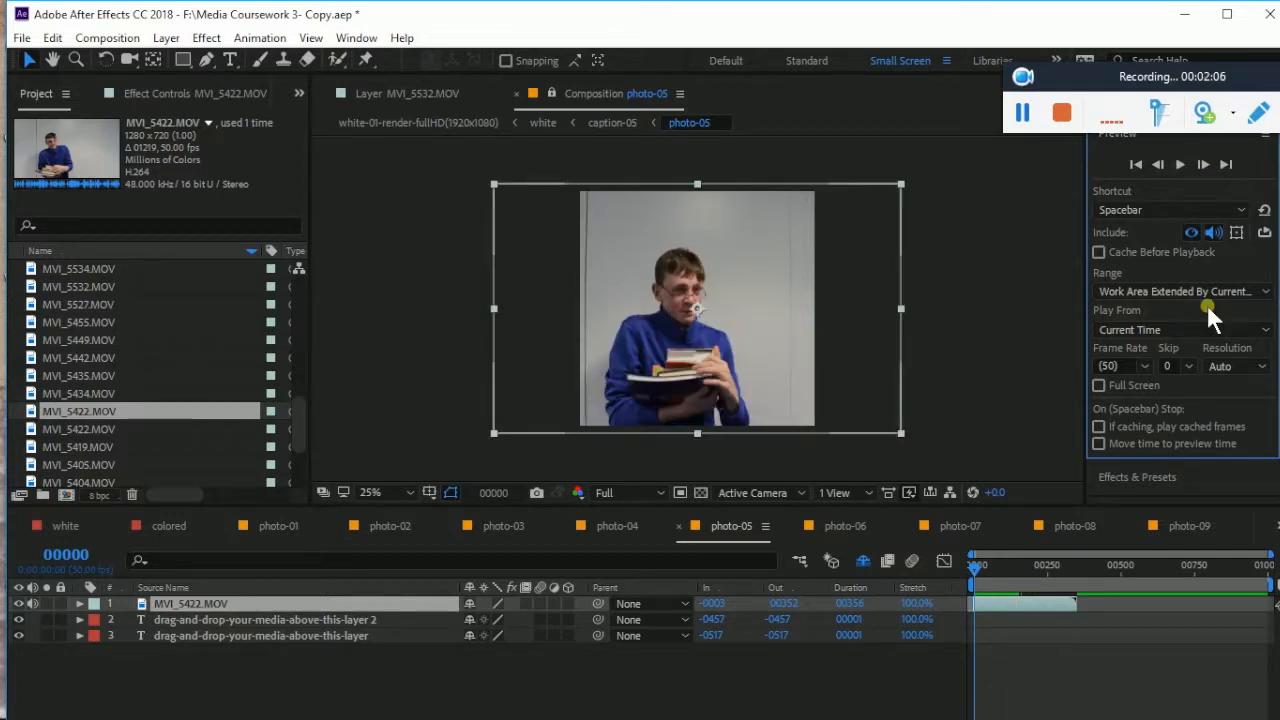
drag(975, 568, 1074, 590)
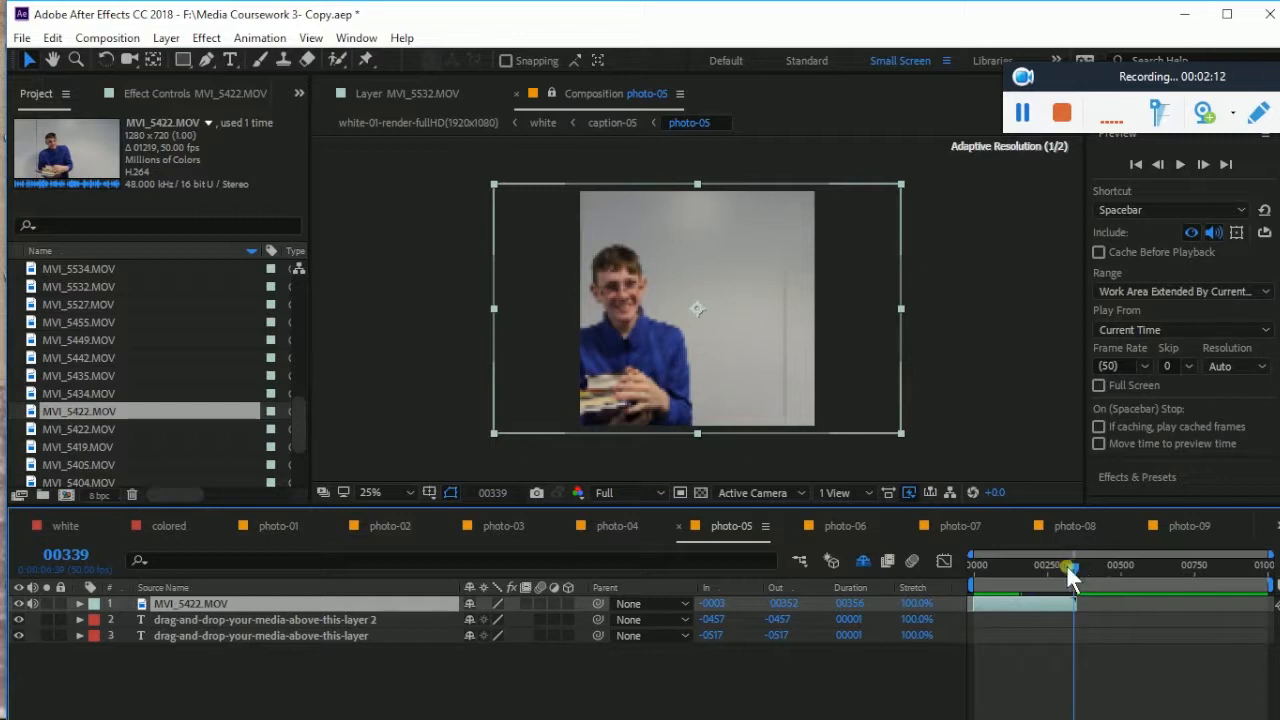
click(977, 567)
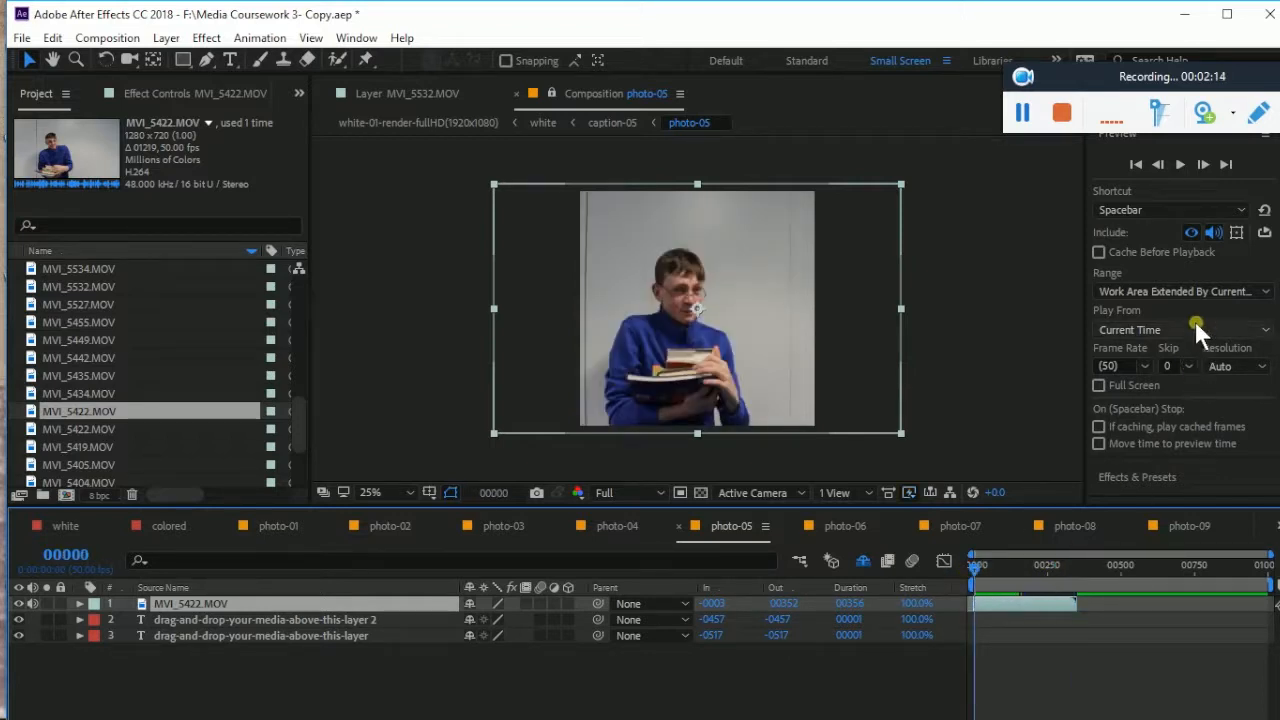
click(162, 92)
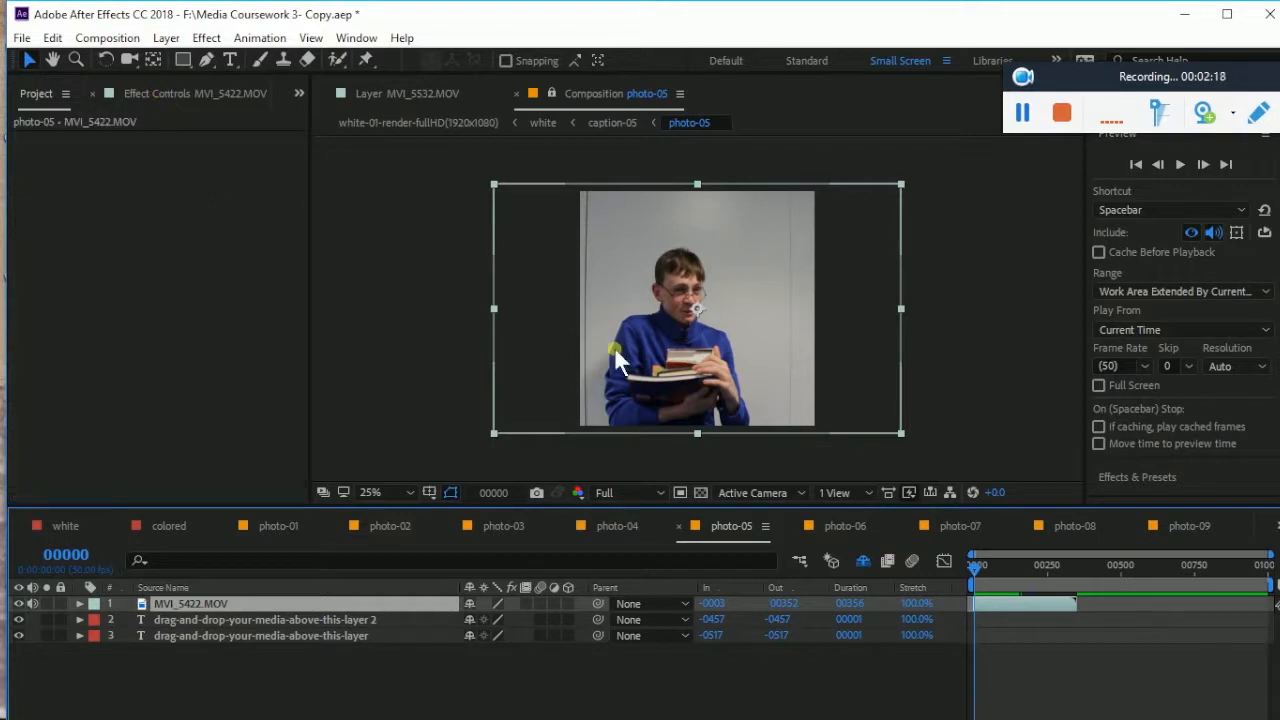
click(1155, 472)
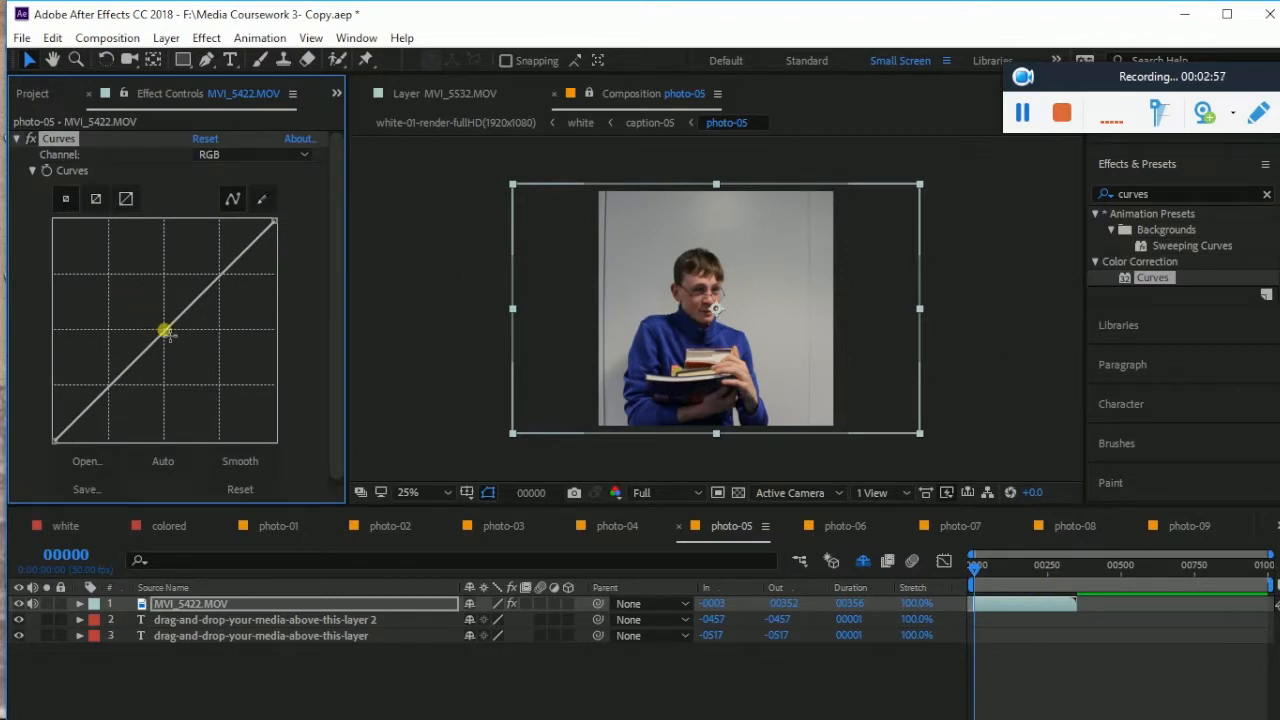
Nudge the Curves midtone point slightly upward to brighten the footage, then clear the search
drag(164, 330, 159, 325)
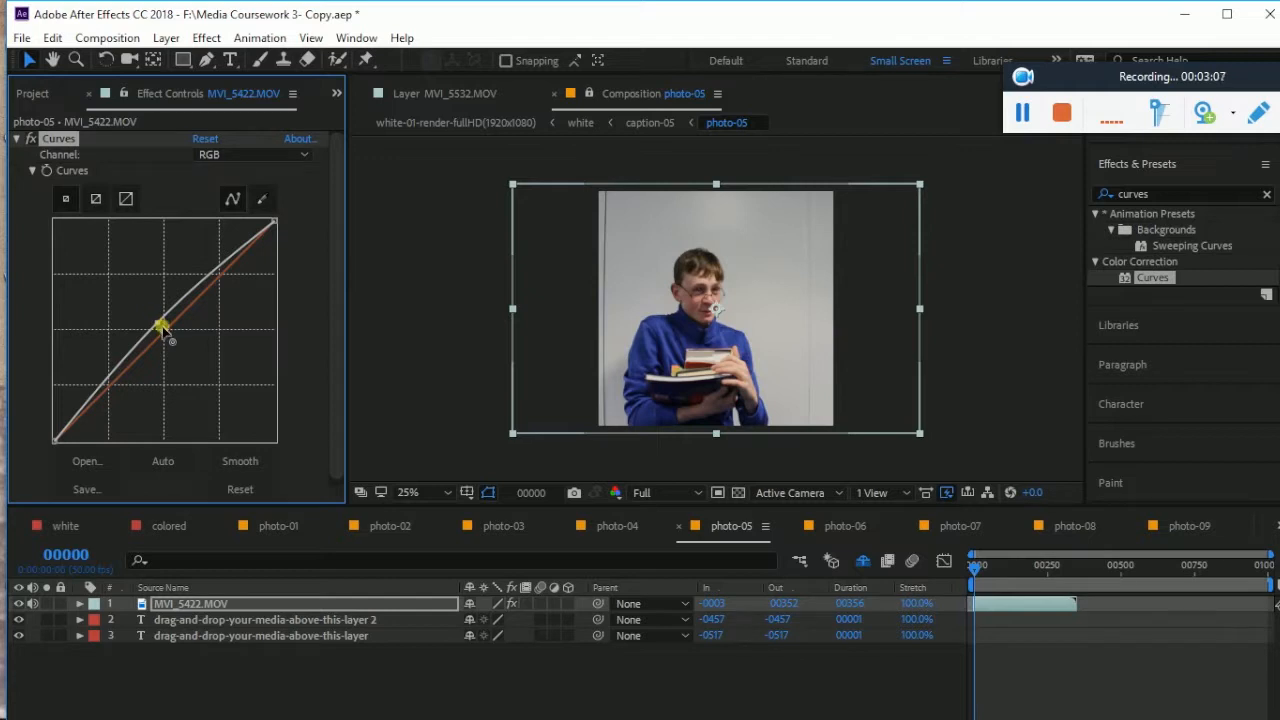
drag(160, 326, 162, 325)
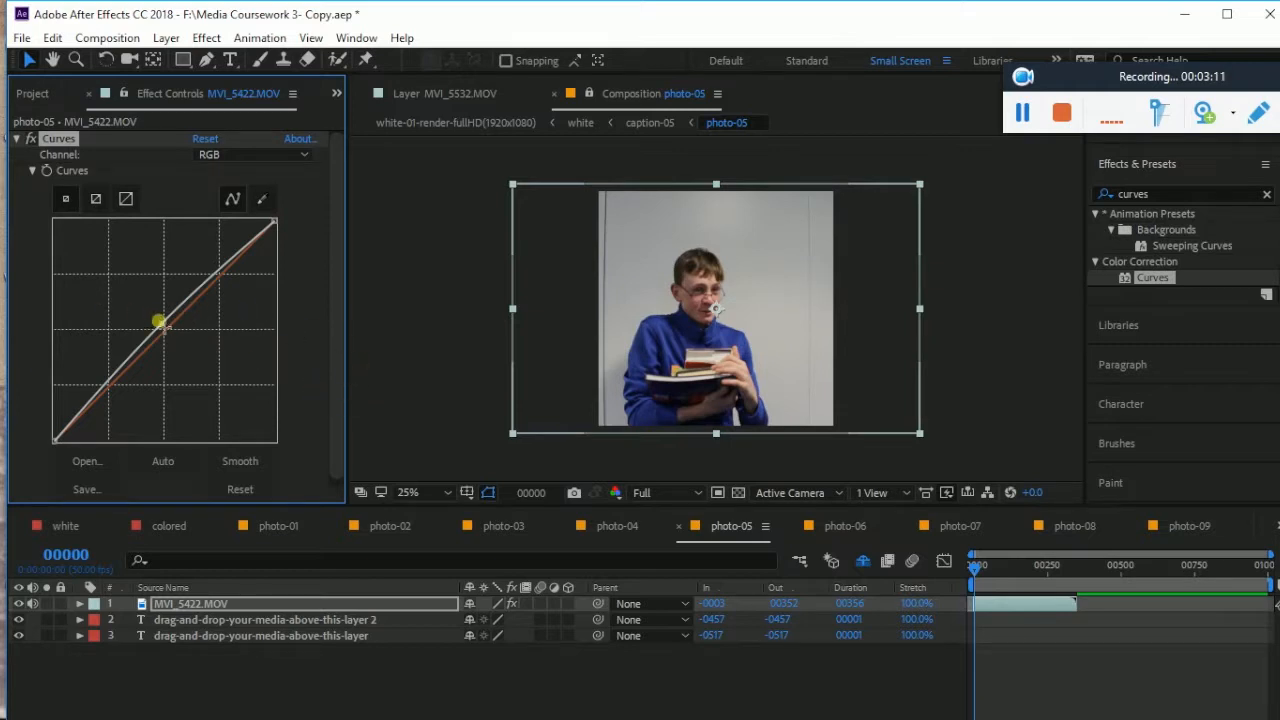
drag(160, 326, 165, 325)
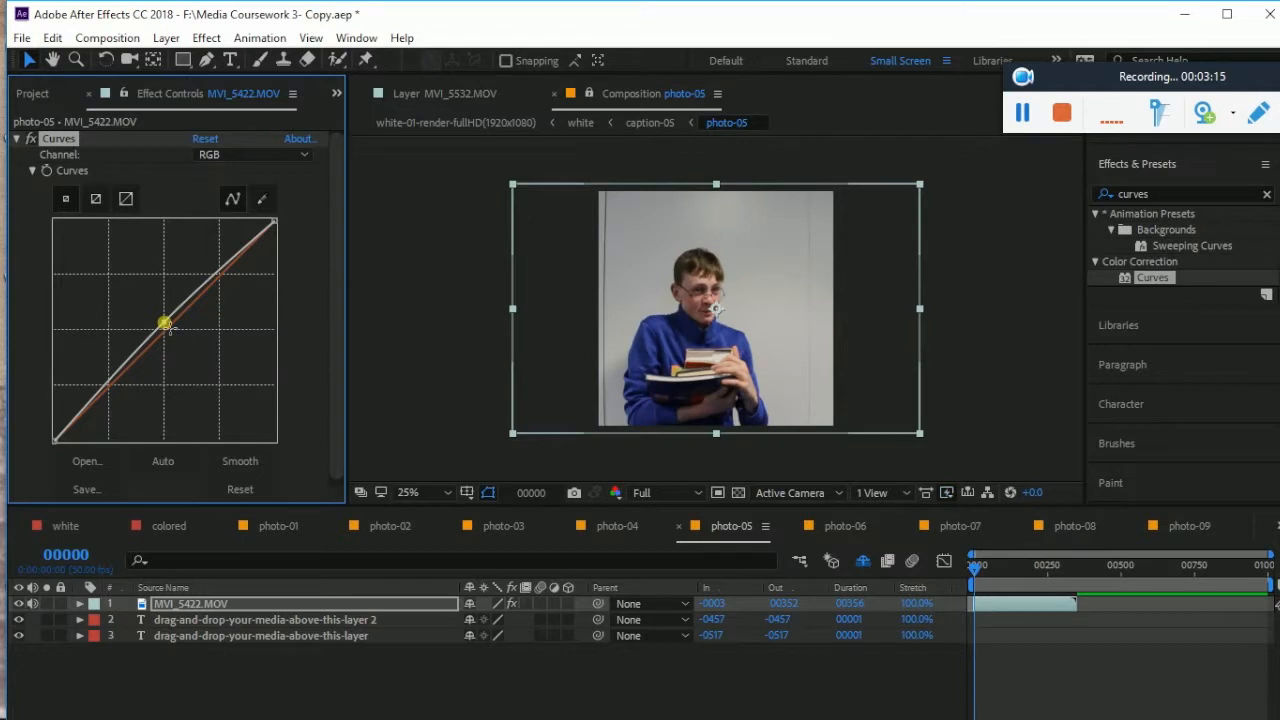
click(1266, 197)
Search 'hue' and apply Hue/Saturation to the boy's clip
click(1194, 195)
key(BackSpace)
key(BackSpace)
key(BackSpace)
key(BackSpace)
key(BackSpace)
key(BackSpace)
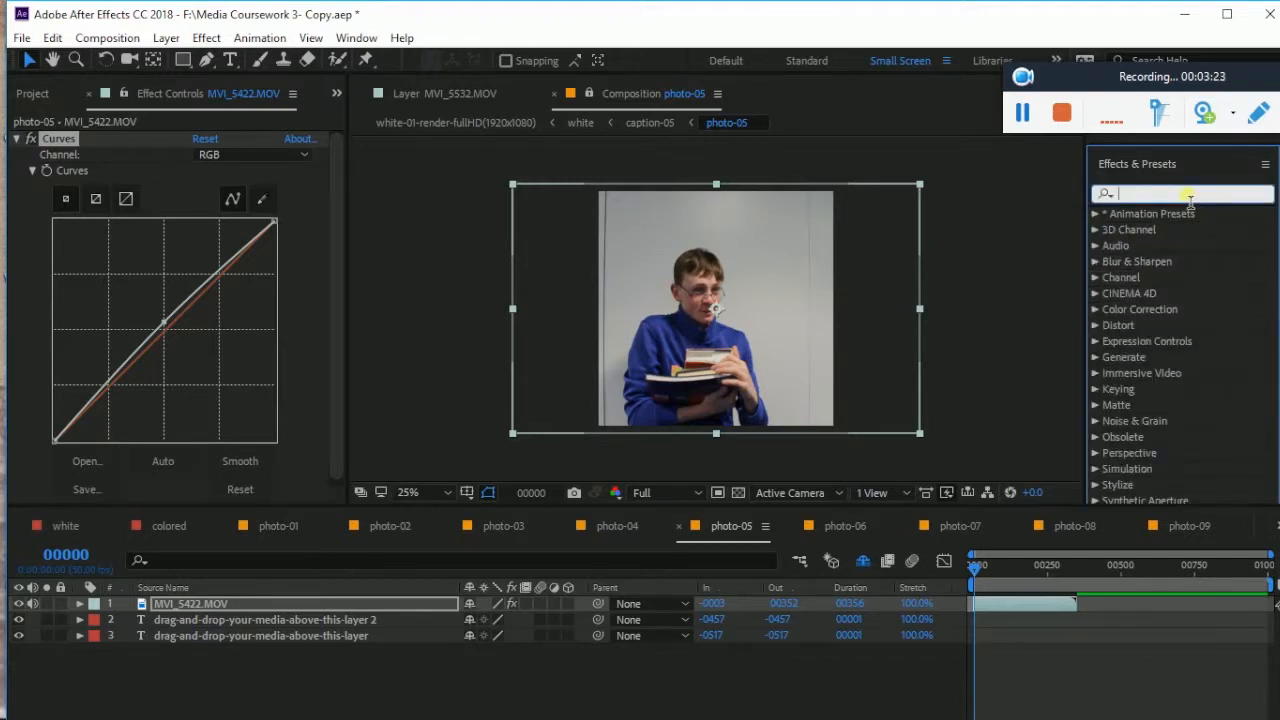
text(hue)
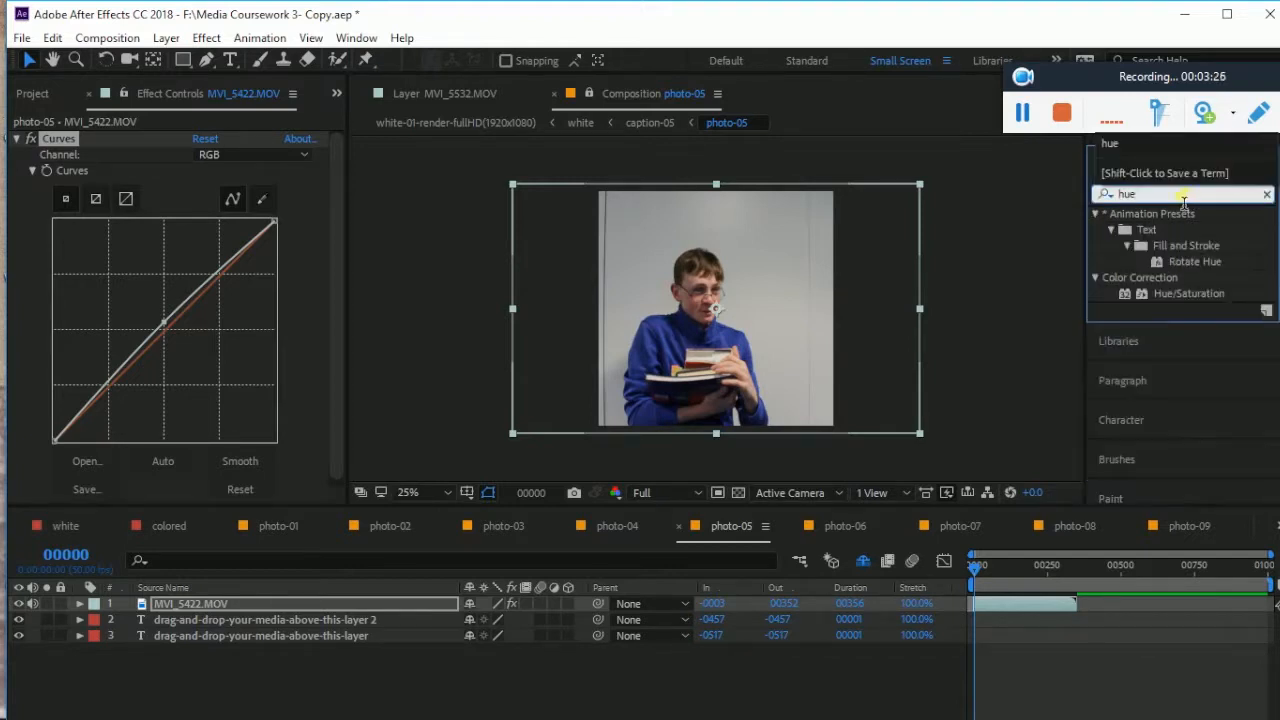
drag(1176, 288, 888, 265)
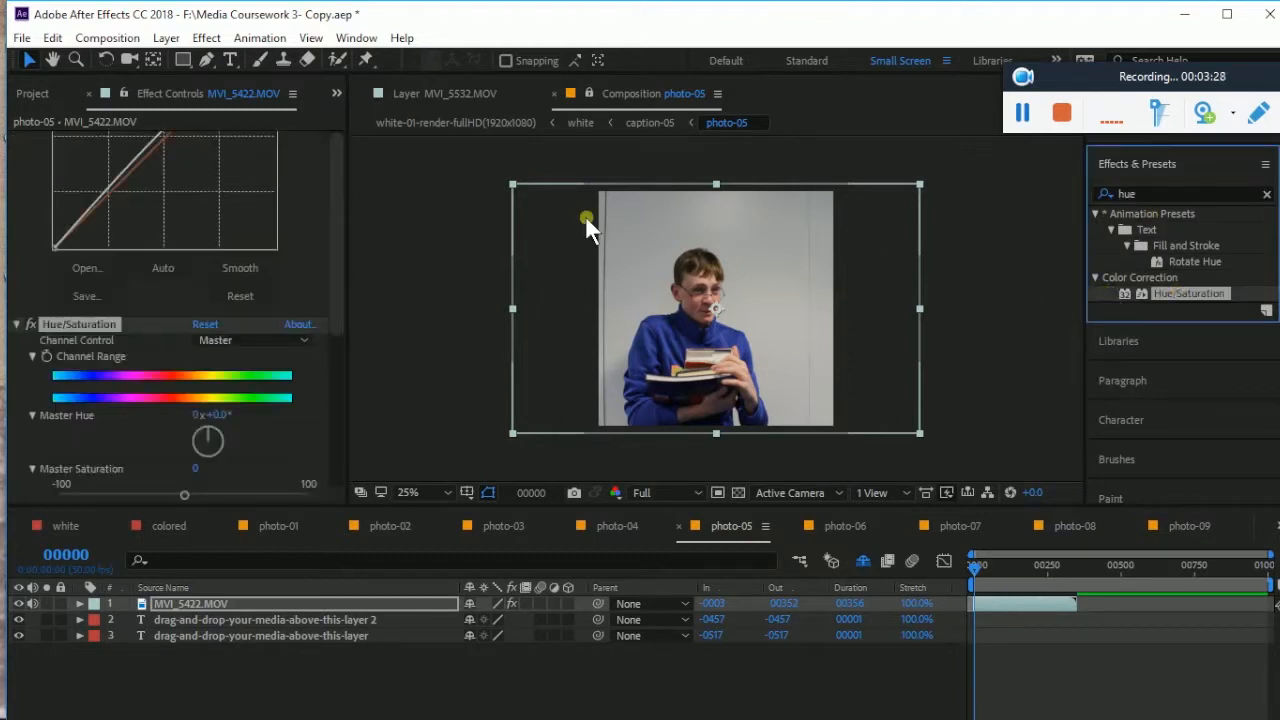
Set the Hue/Saturation Master Saturation to 6
click(196, 364)
drag(185, 389, 187, 389)
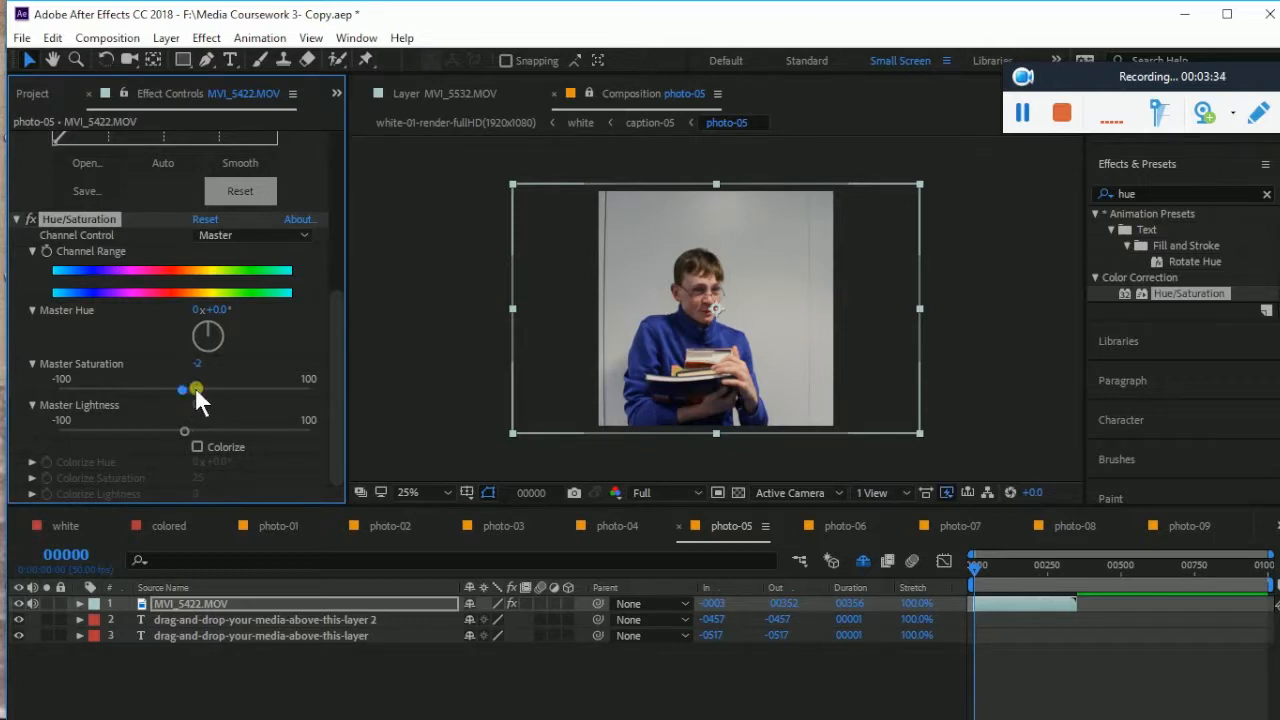
drag(188, 387, 189, 387)
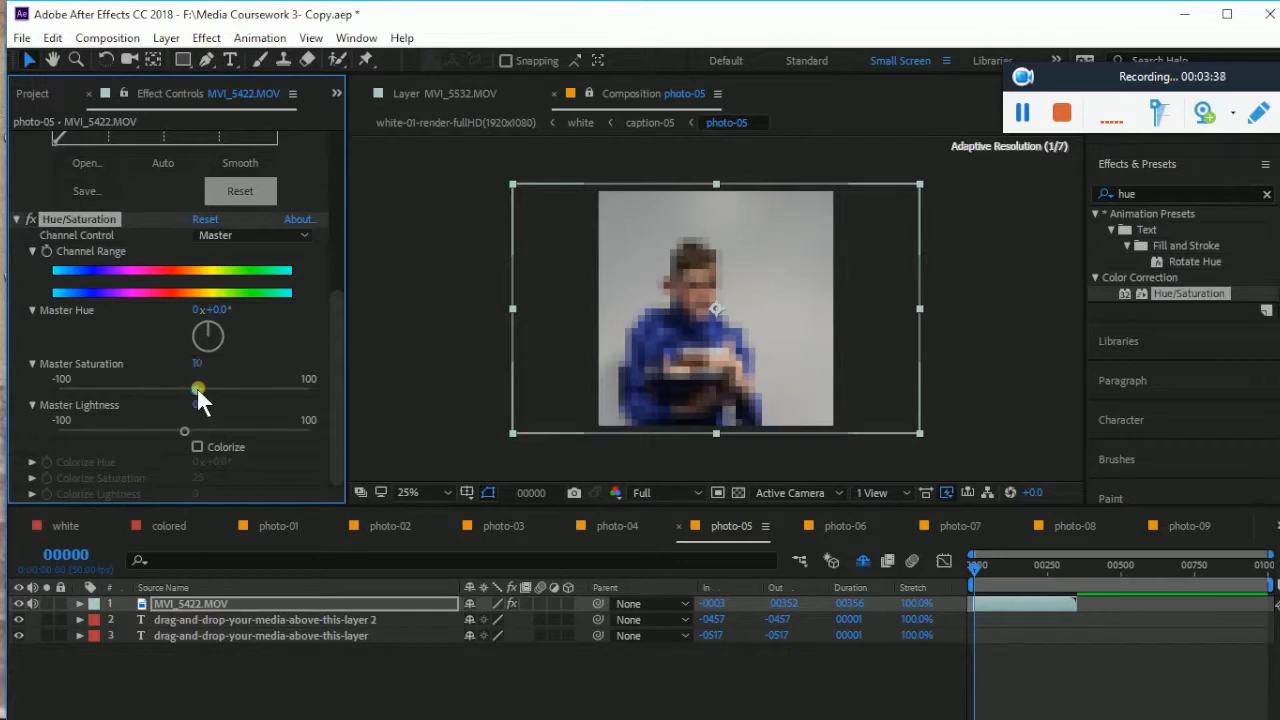
drag(197, 387, 197, 387)
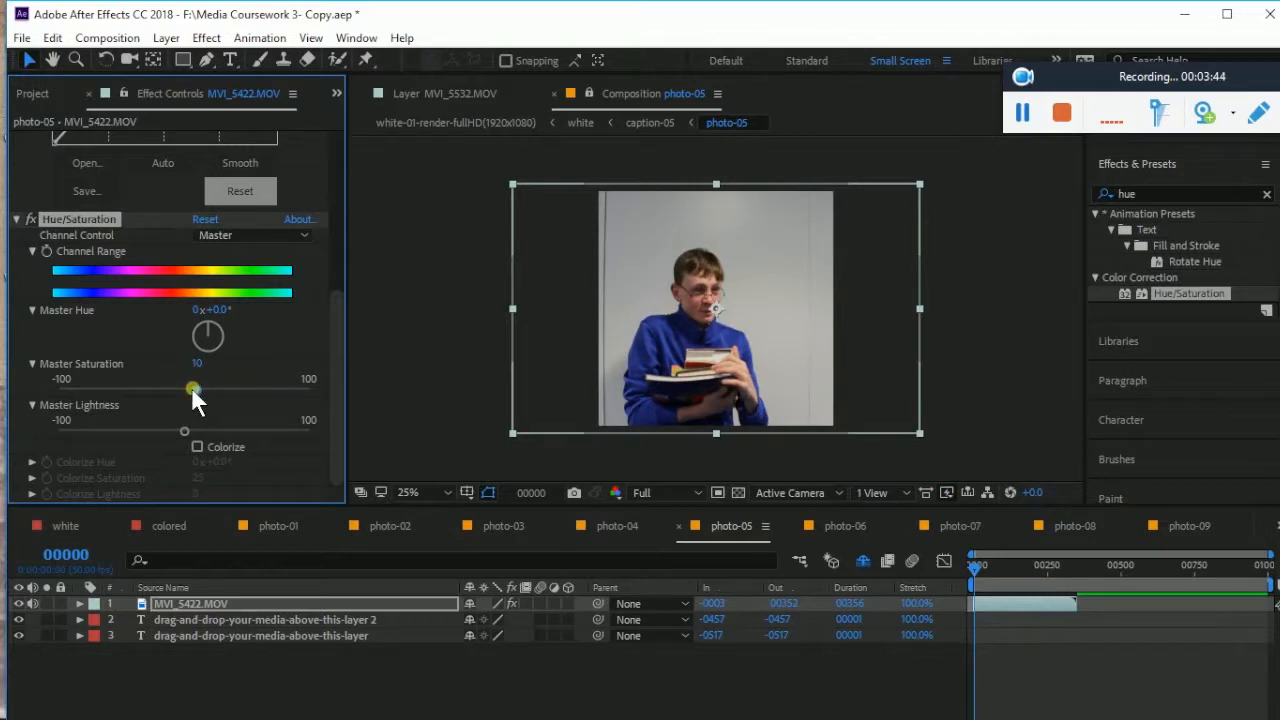
drag(189, 387, 192, 388)
Show the Project panel and reselect the boy's video layer
click(964, 380)
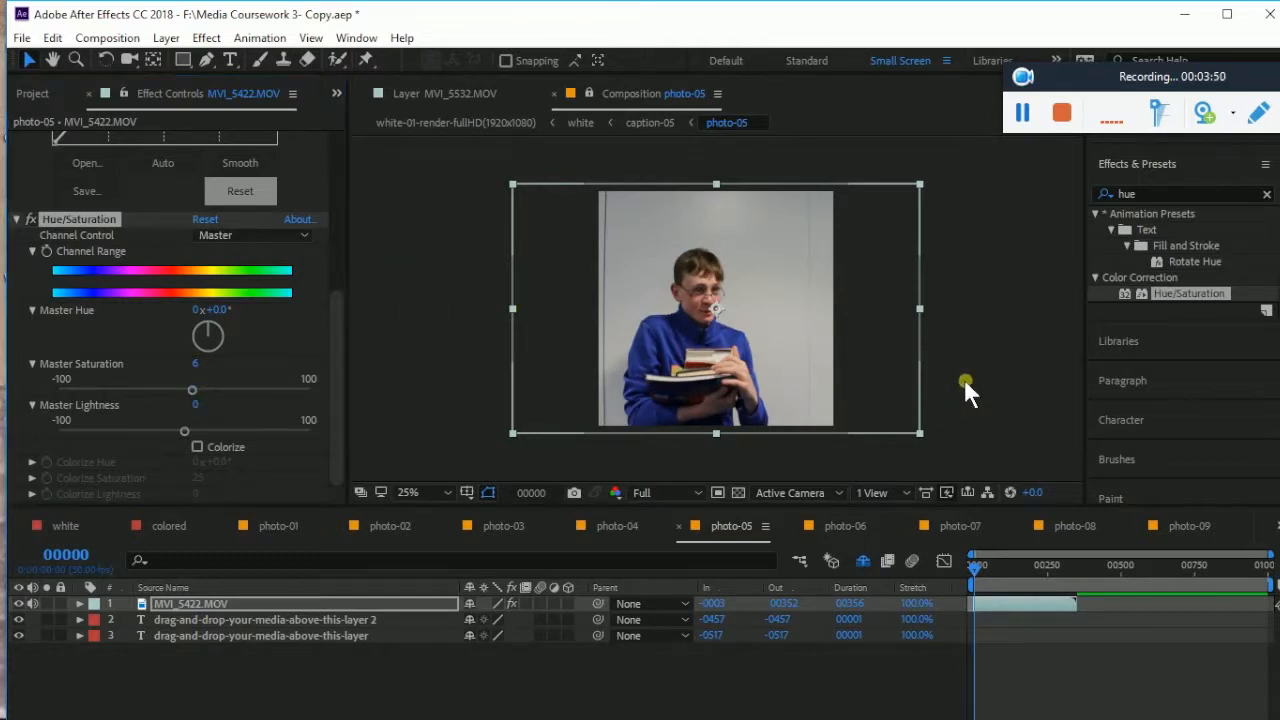
click(36, 93)
click(762, 318)
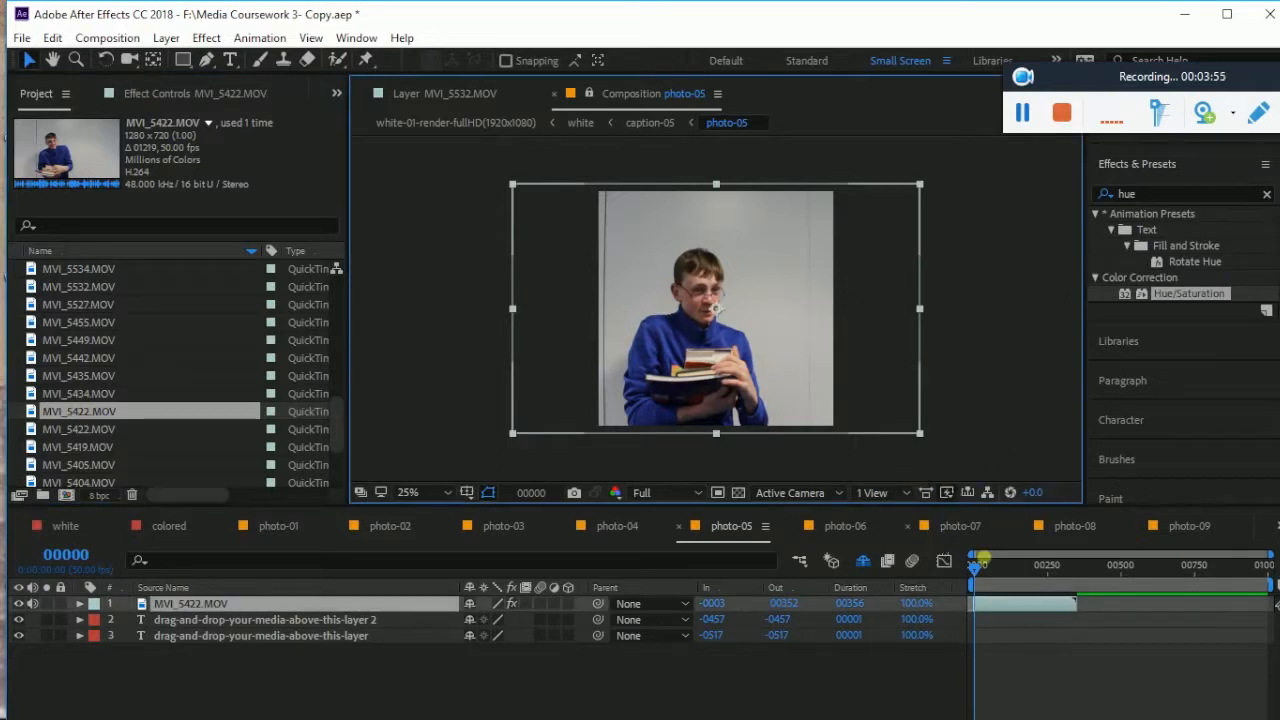
Move the current time to frame 00058 and duplicate the MVI_5422.MOV layer with Ctrl+D
drag(972, 564, 991, 567)
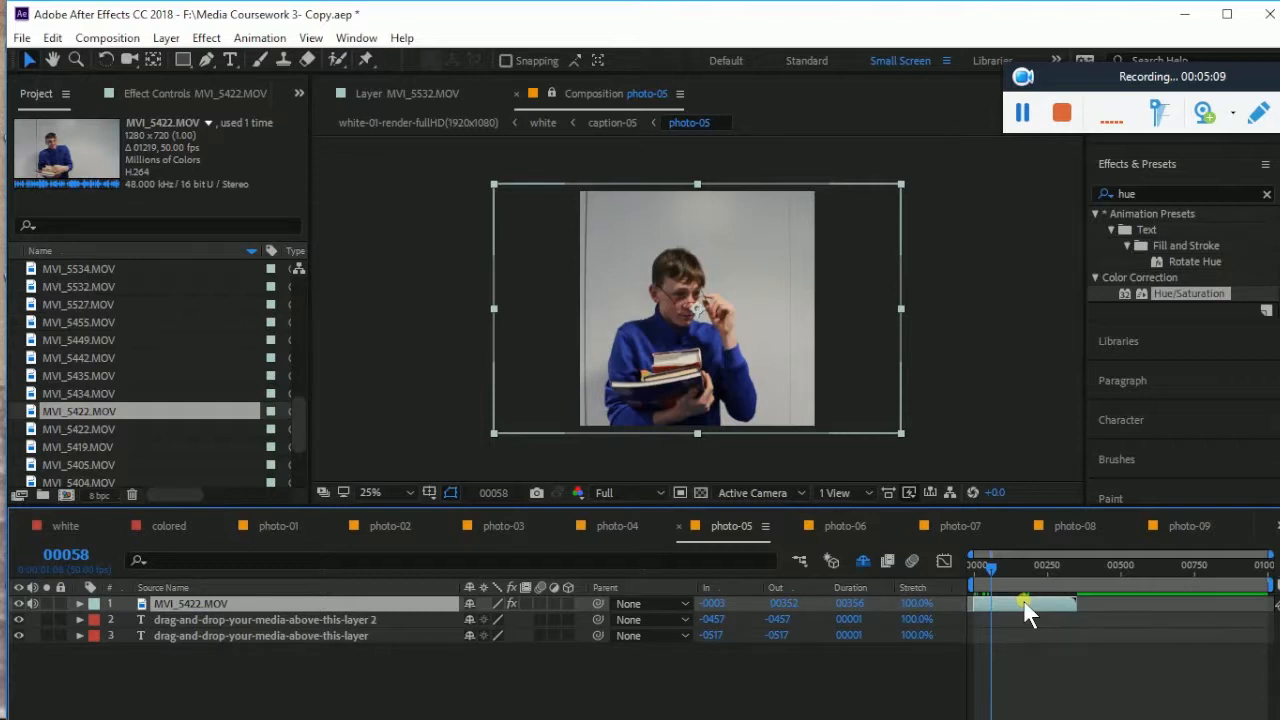
key(ctrl+d)
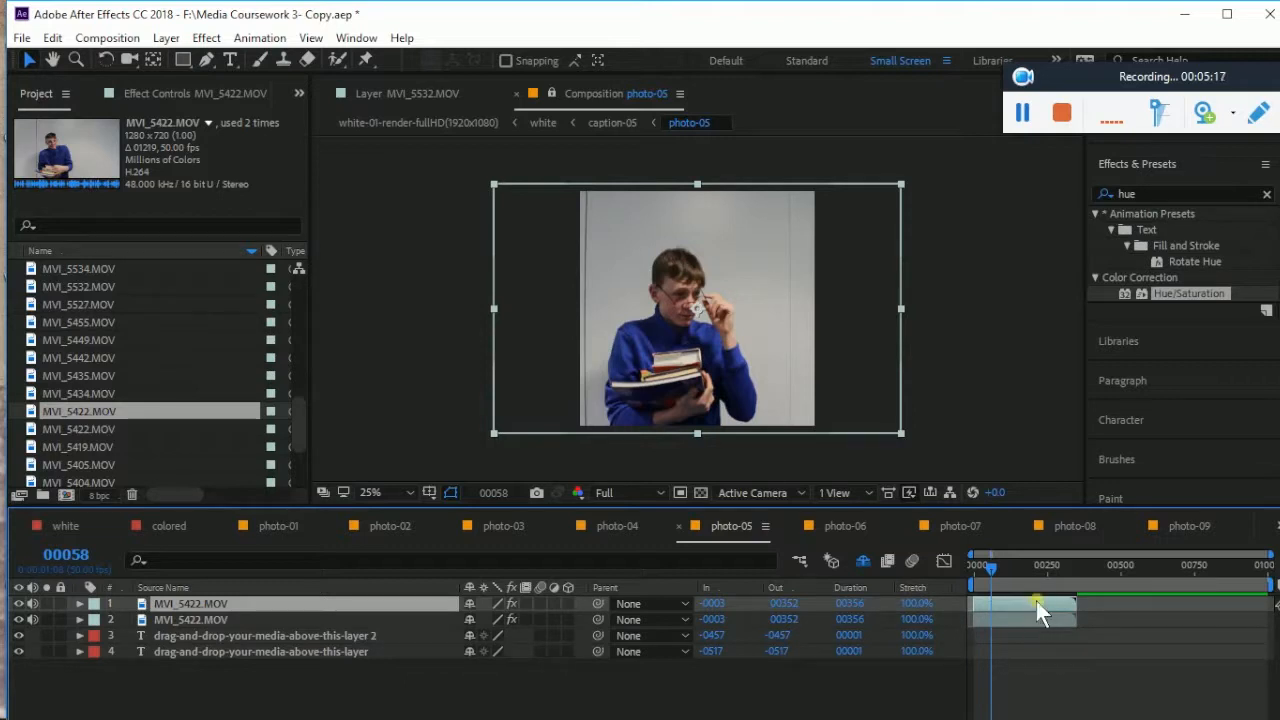
Make a third copy and stagger the three clips to start at -0003, 00342 and 00681
key(ctrl+d)
drag(1002, 618, 1103, 637)
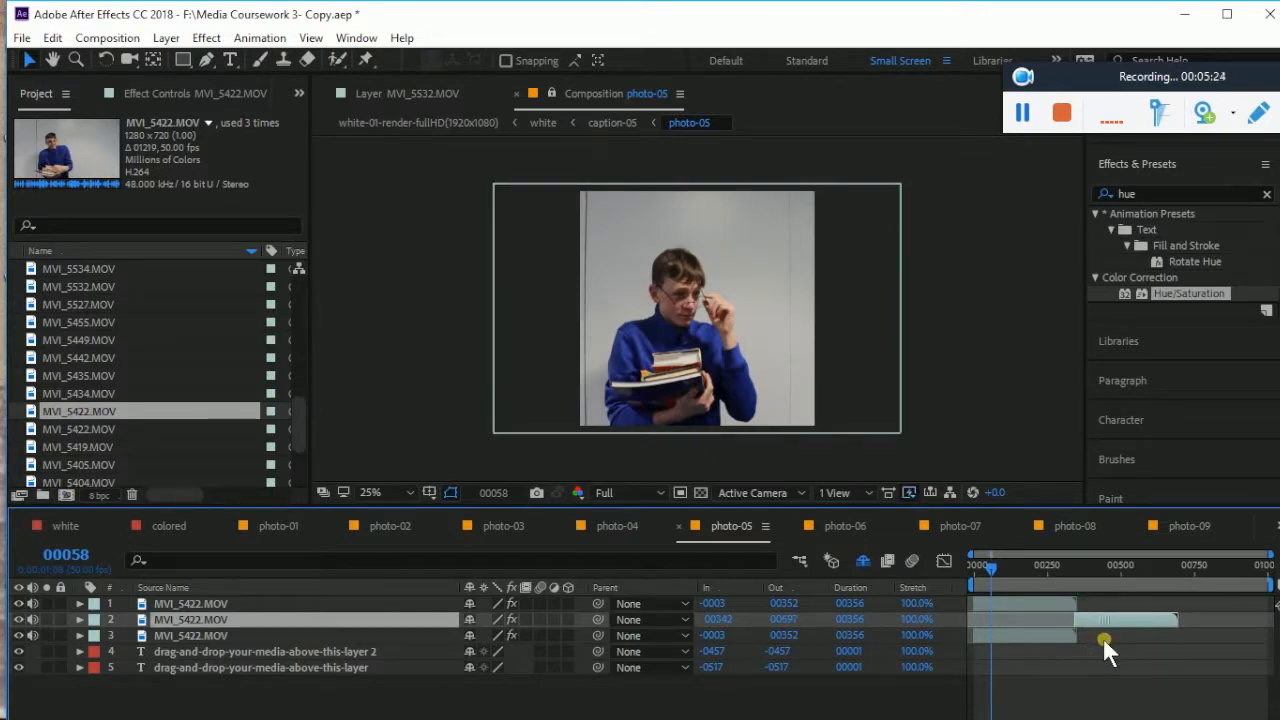
drag(1006, 598, 1201, 624)
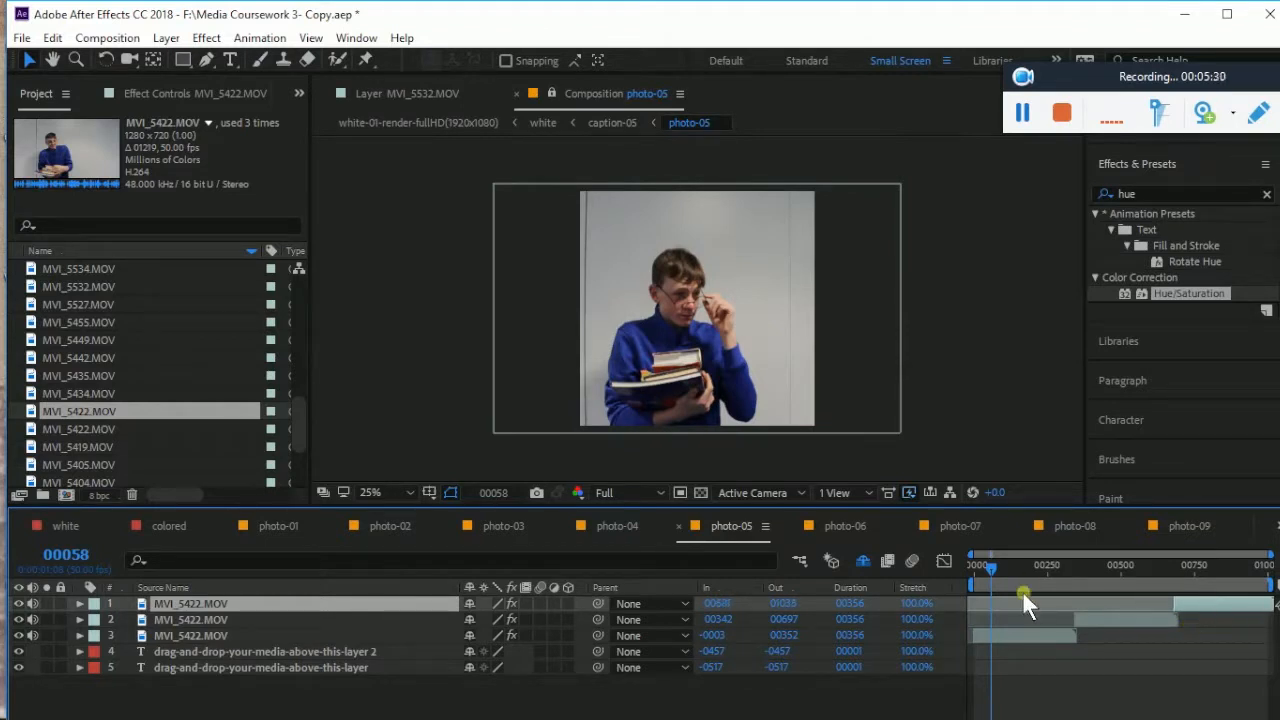
drag(995, 565, 1072, 584)
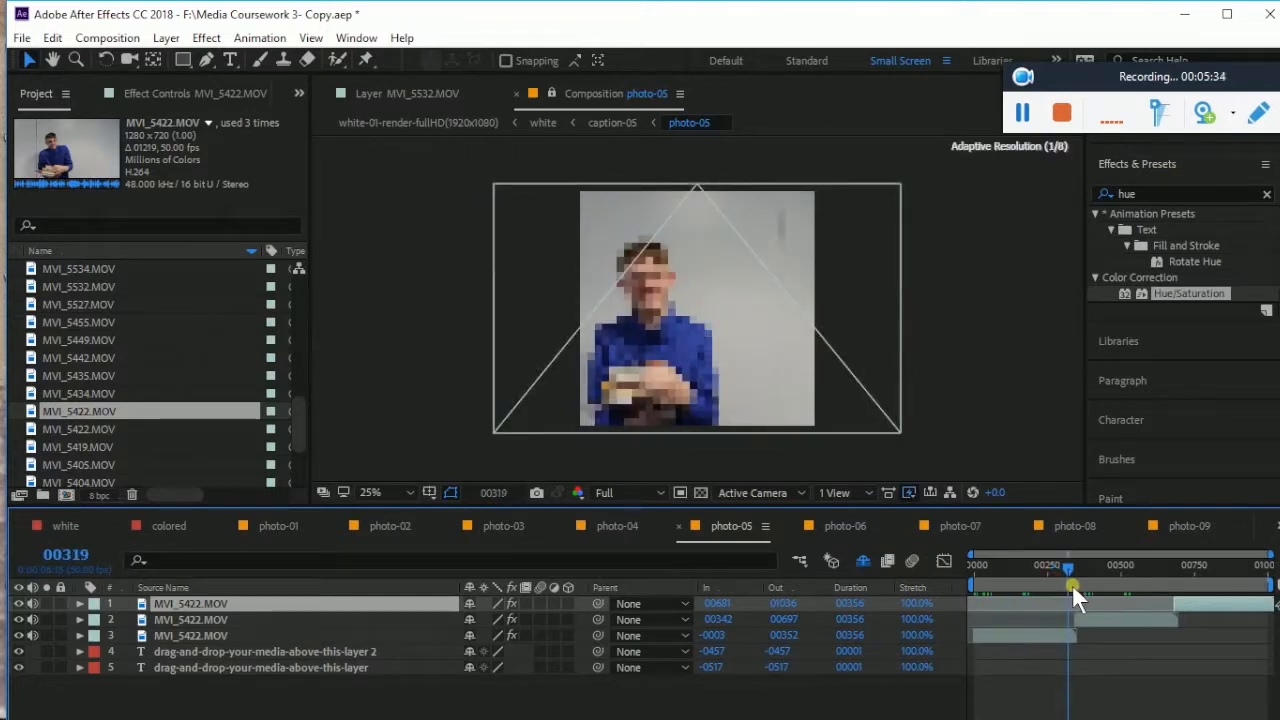
click(1089, 617)
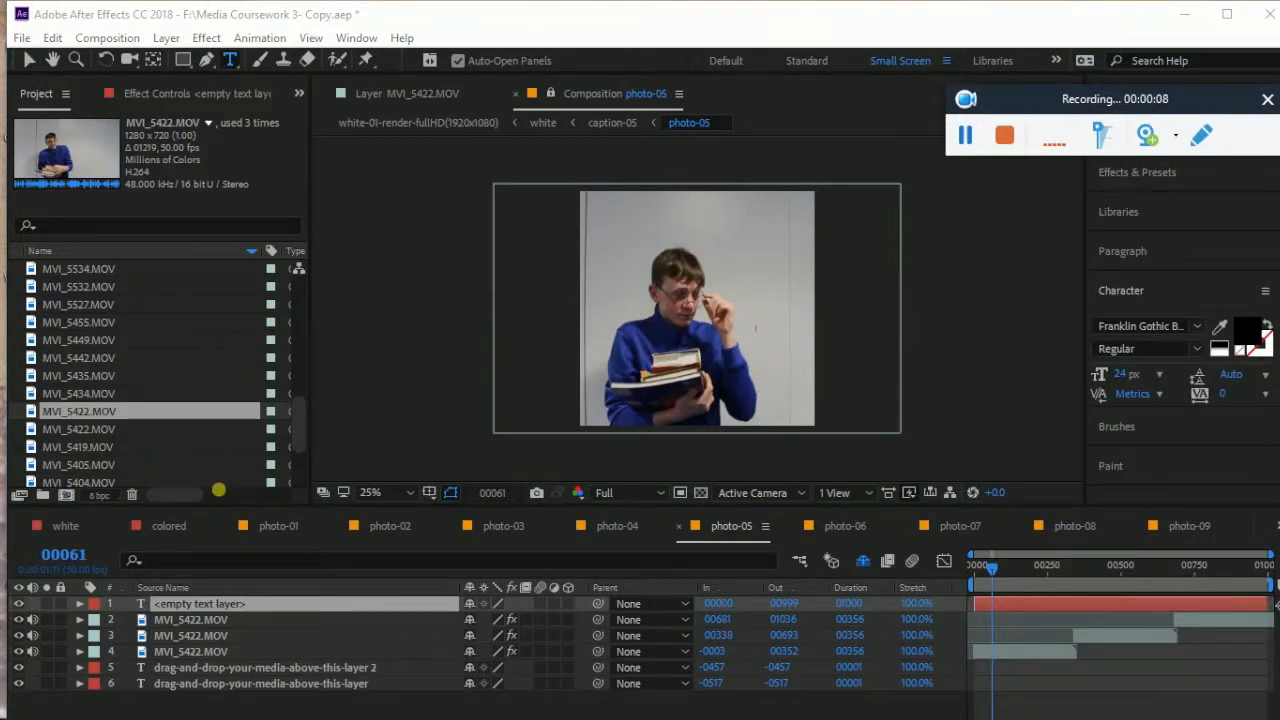
Delete the empty text layer and start a new text layer beside the boy
click(197, 603)
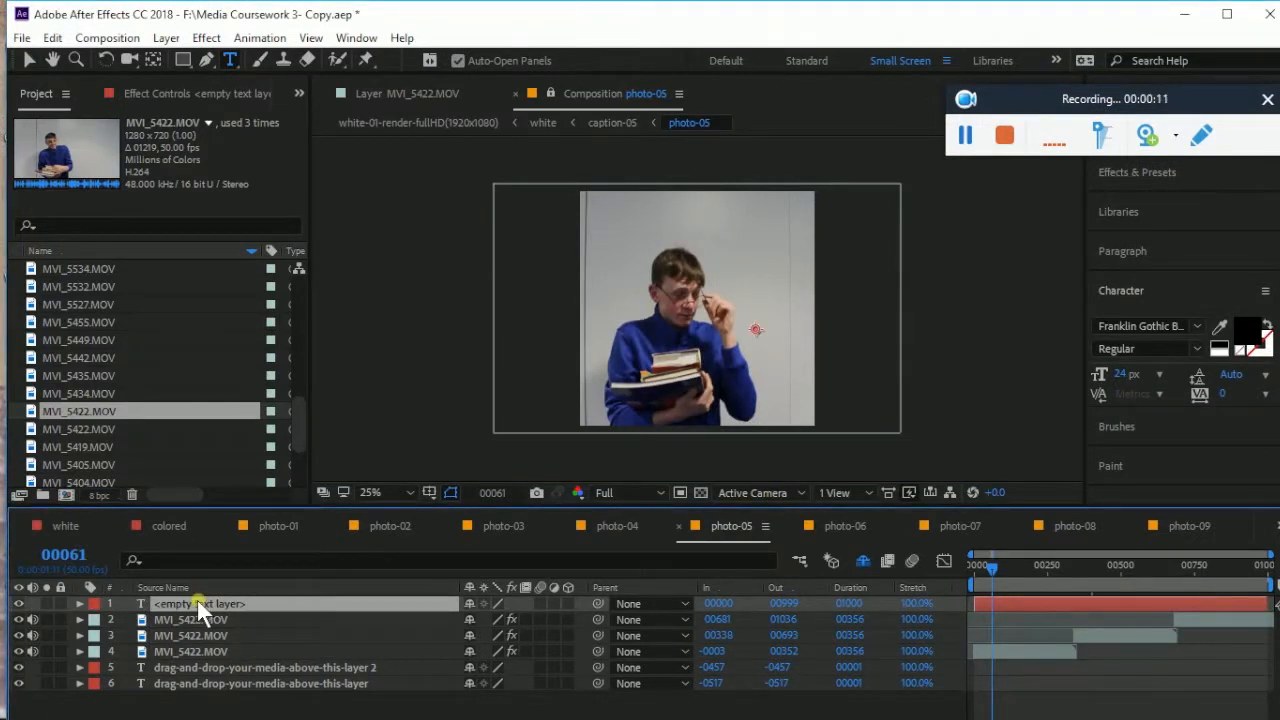
key(Delete)
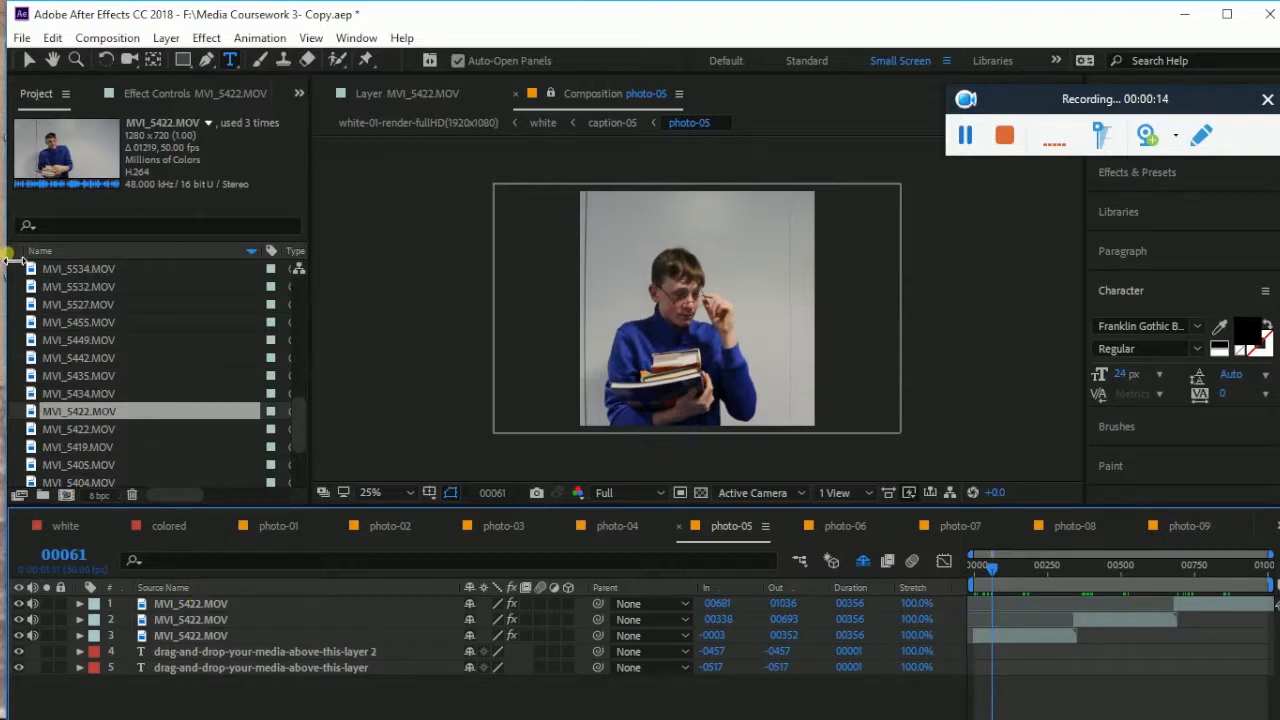
click(229, 59)
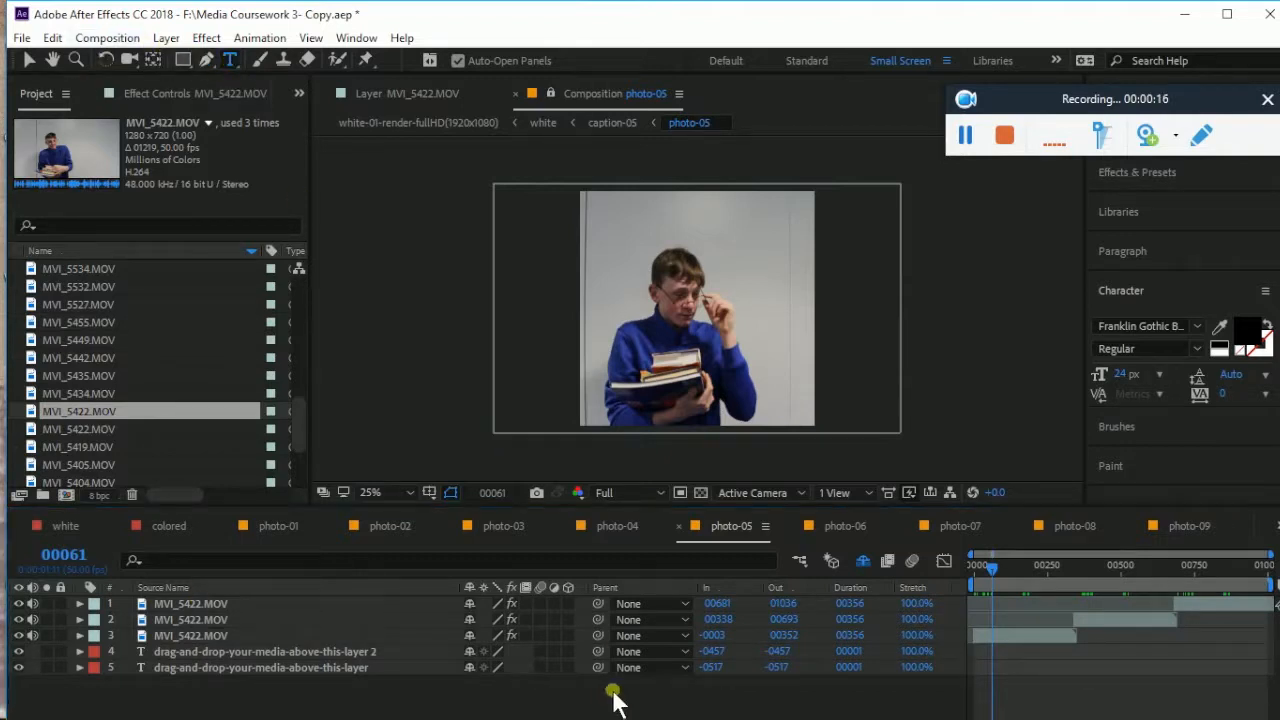
click(764, 366)
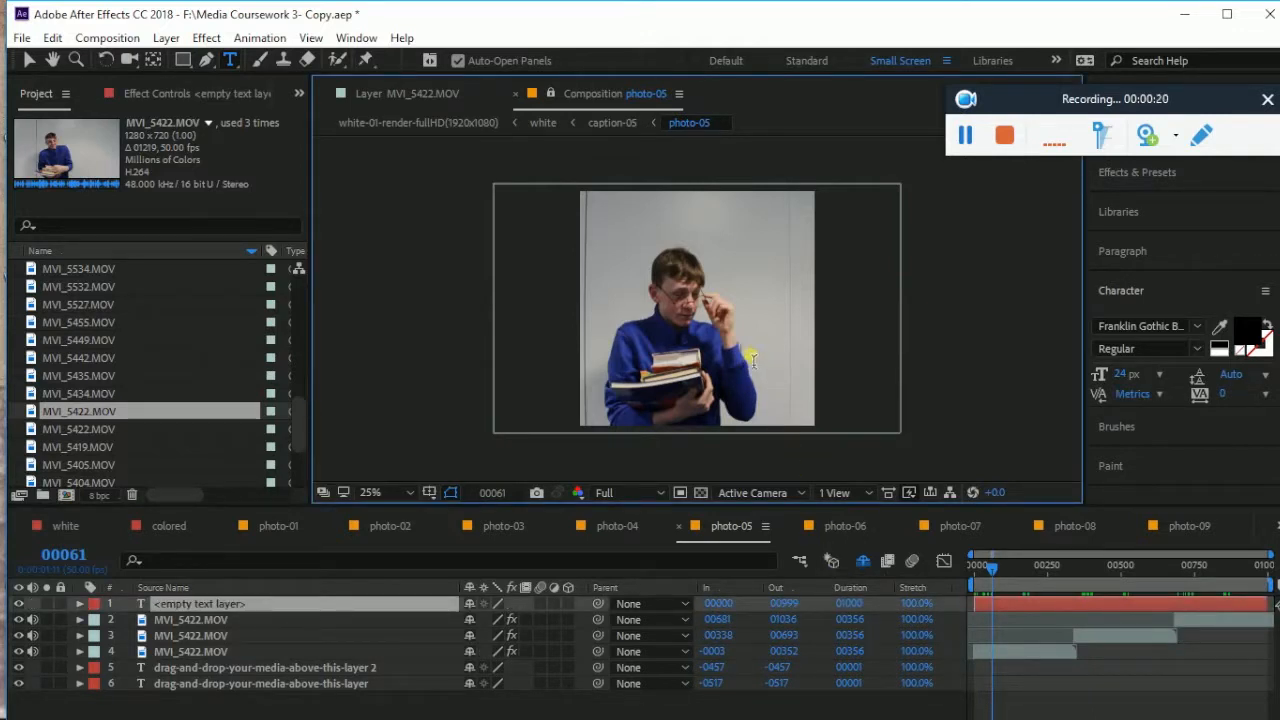
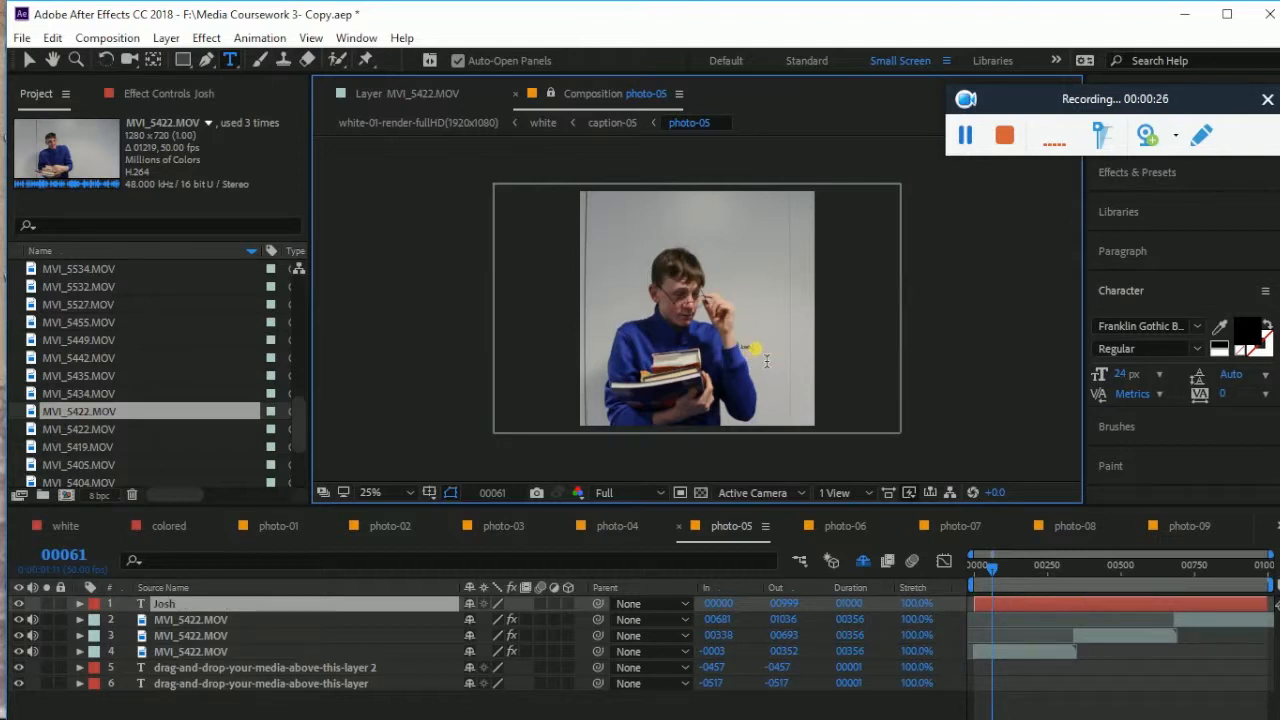
Type the boy's full name as the caption at 72 px
drag(701, 347, 697, 347)
click(1157, 375)
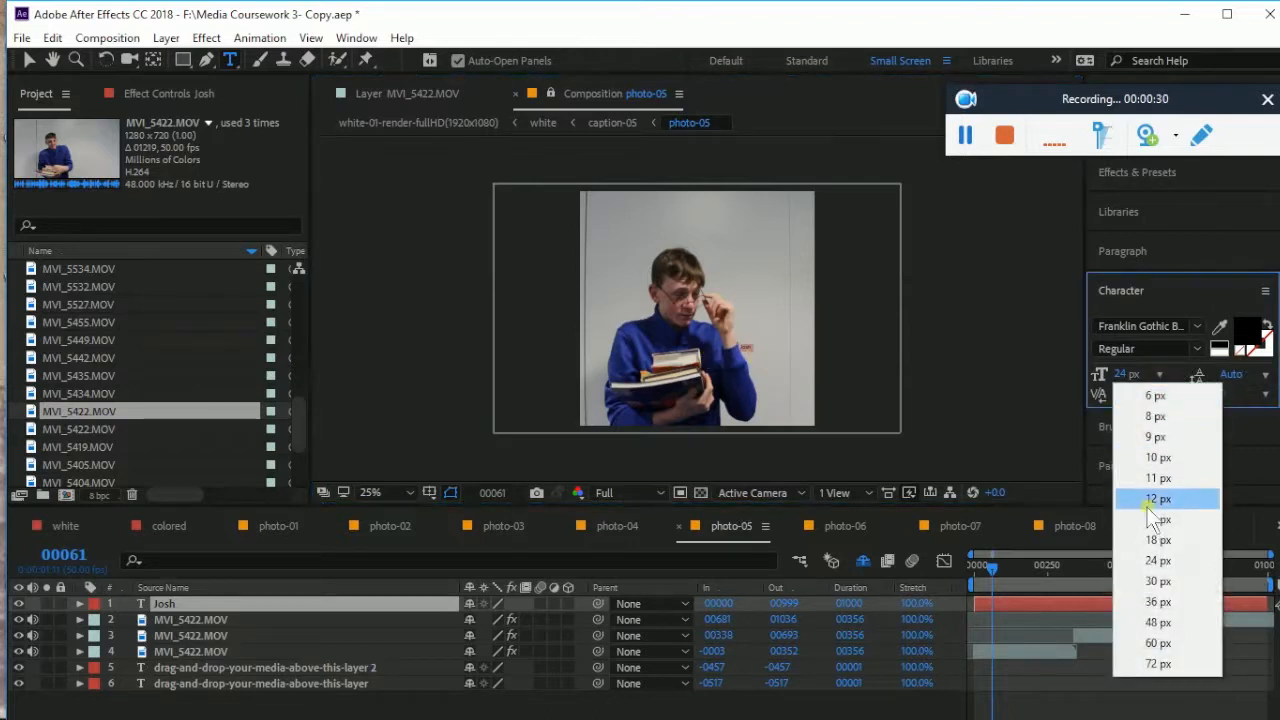
click(1160, 664)
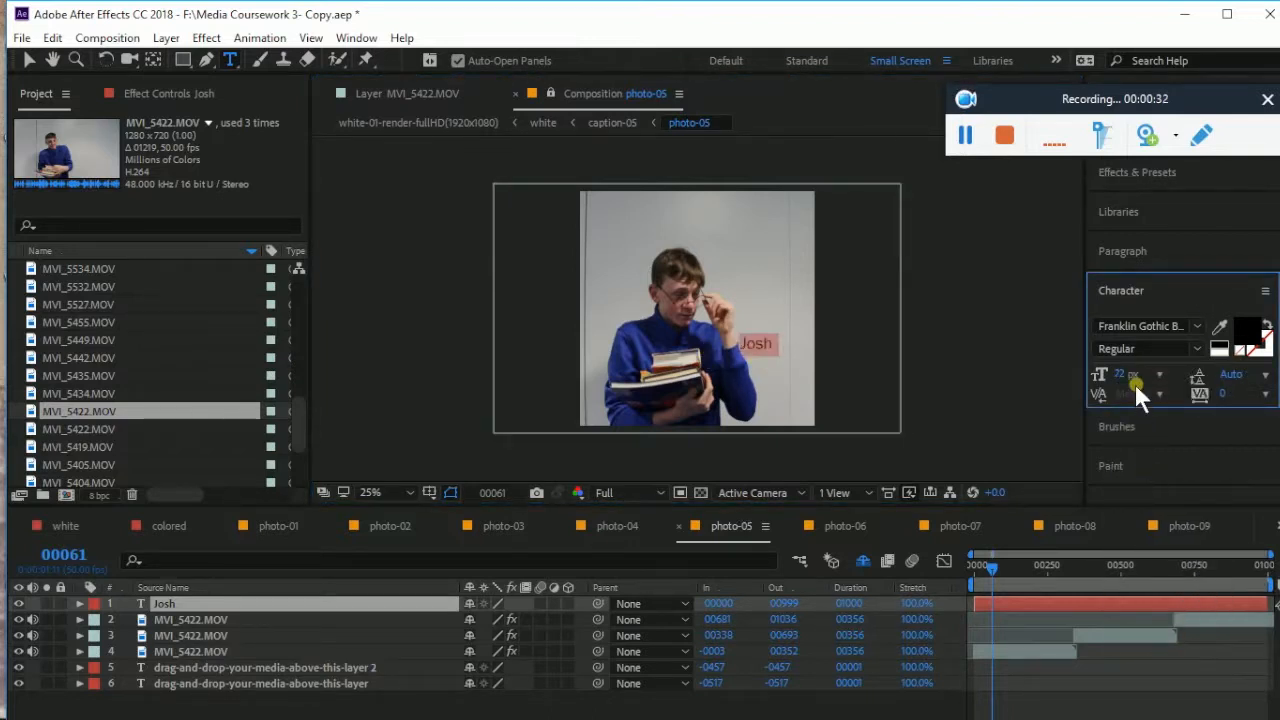
click(786, 364)
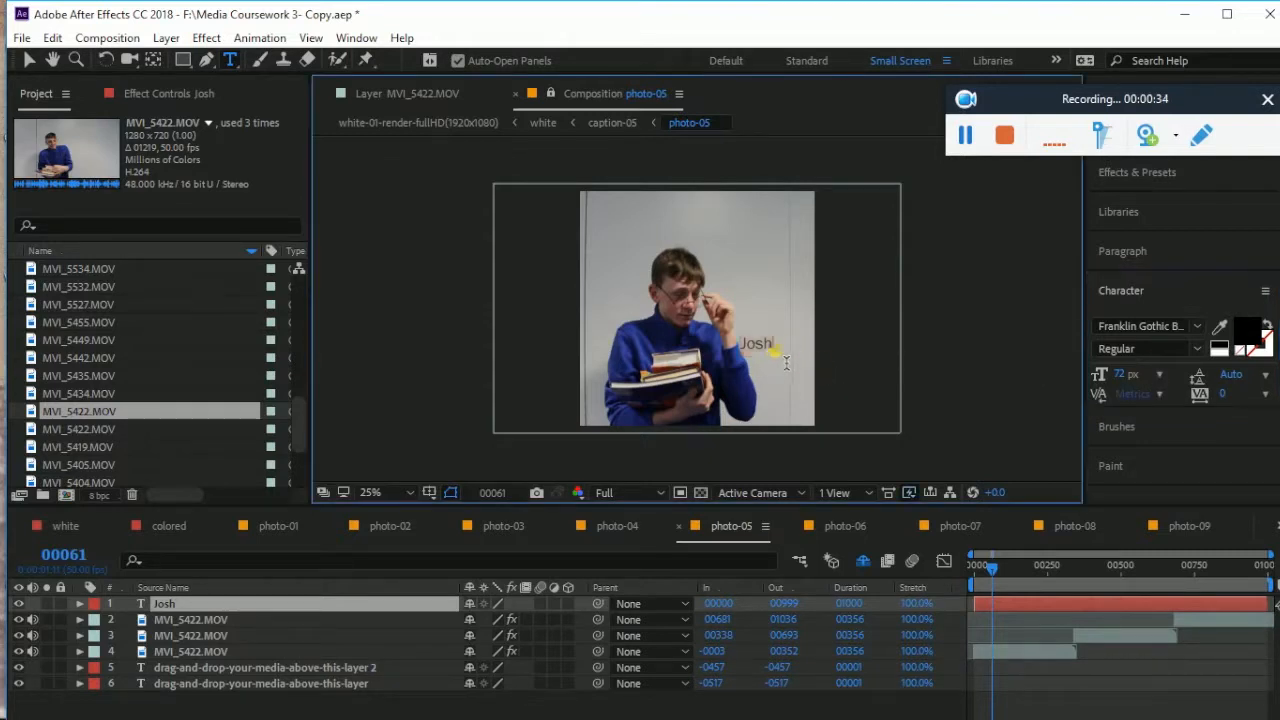
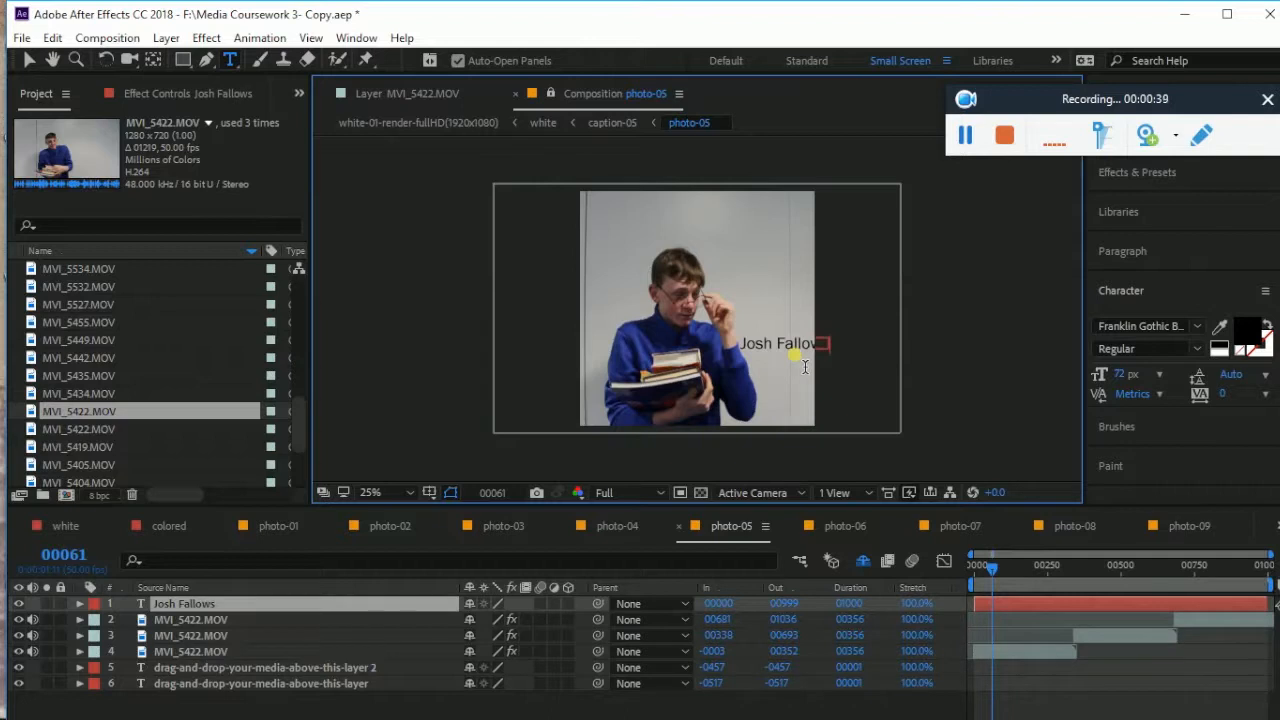
Move the name text slightly left and down over the boy's arm
click(30, 59)
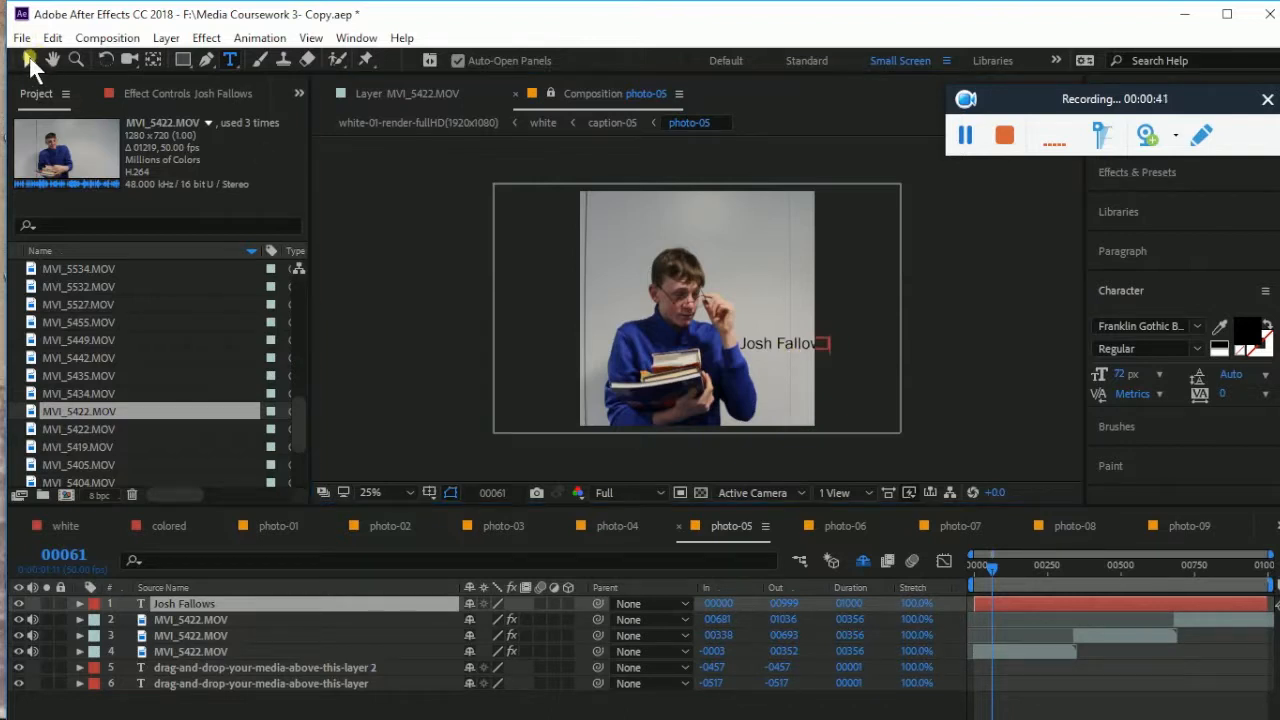
click(771, 345)
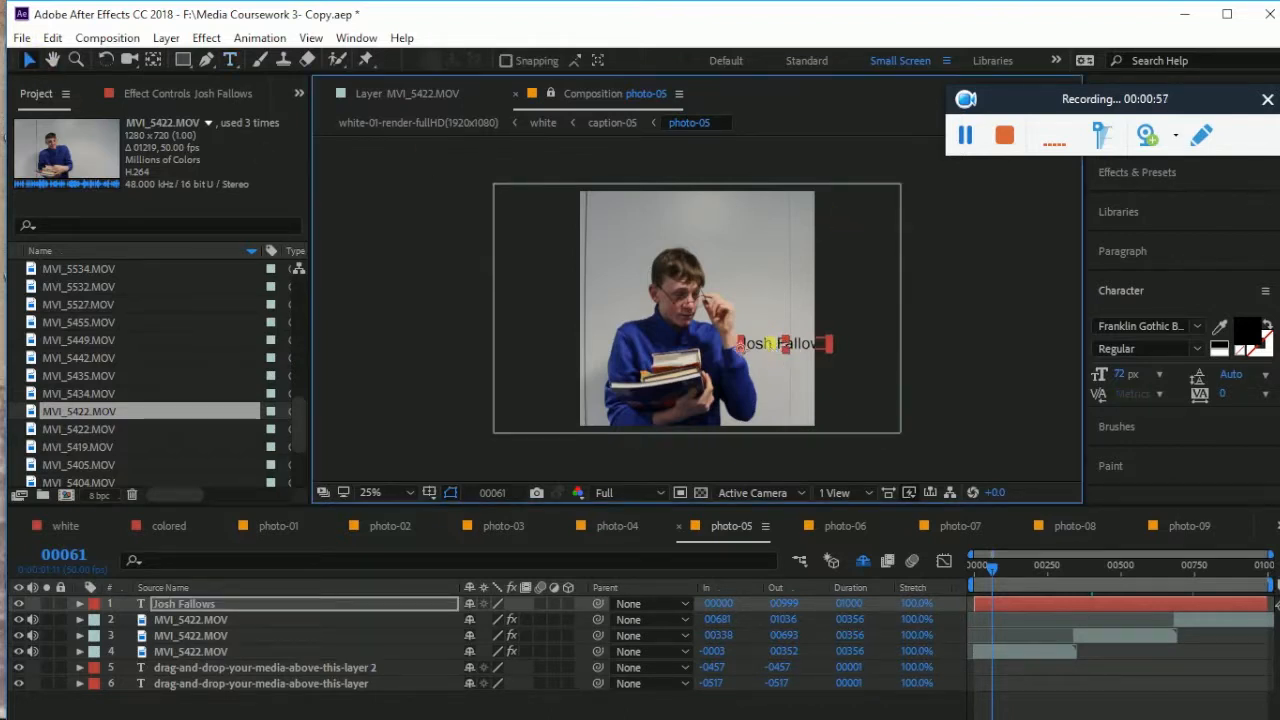
drag(771, 345, 751, 351)
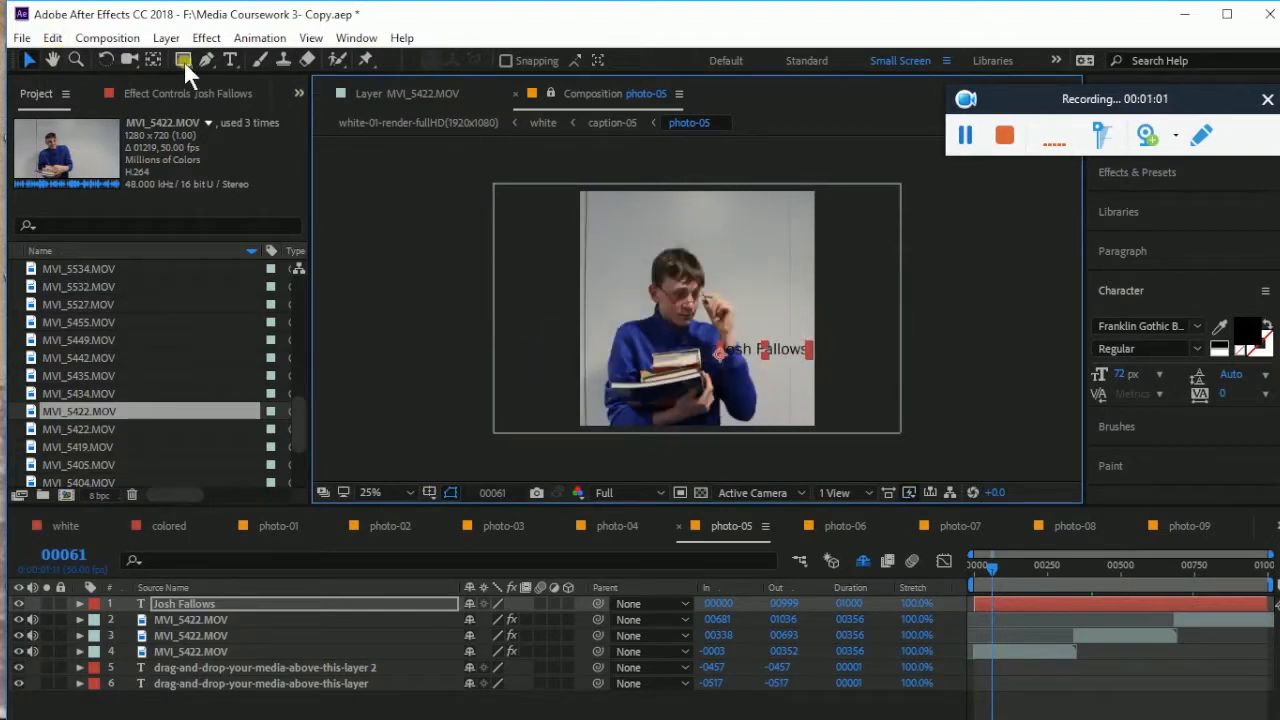
Append 'as Tyler' to the caption, break it into three lines, and select it
click(230, 60)
click(810, 355)
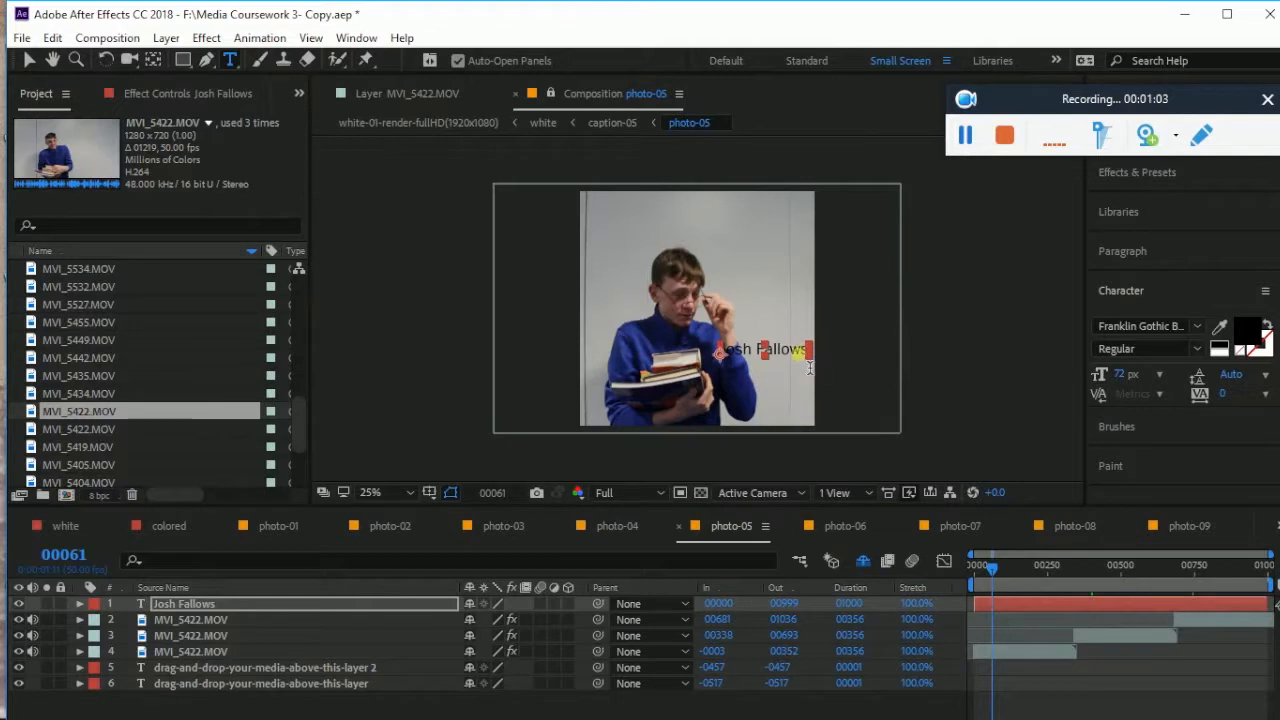
click(816, 362)
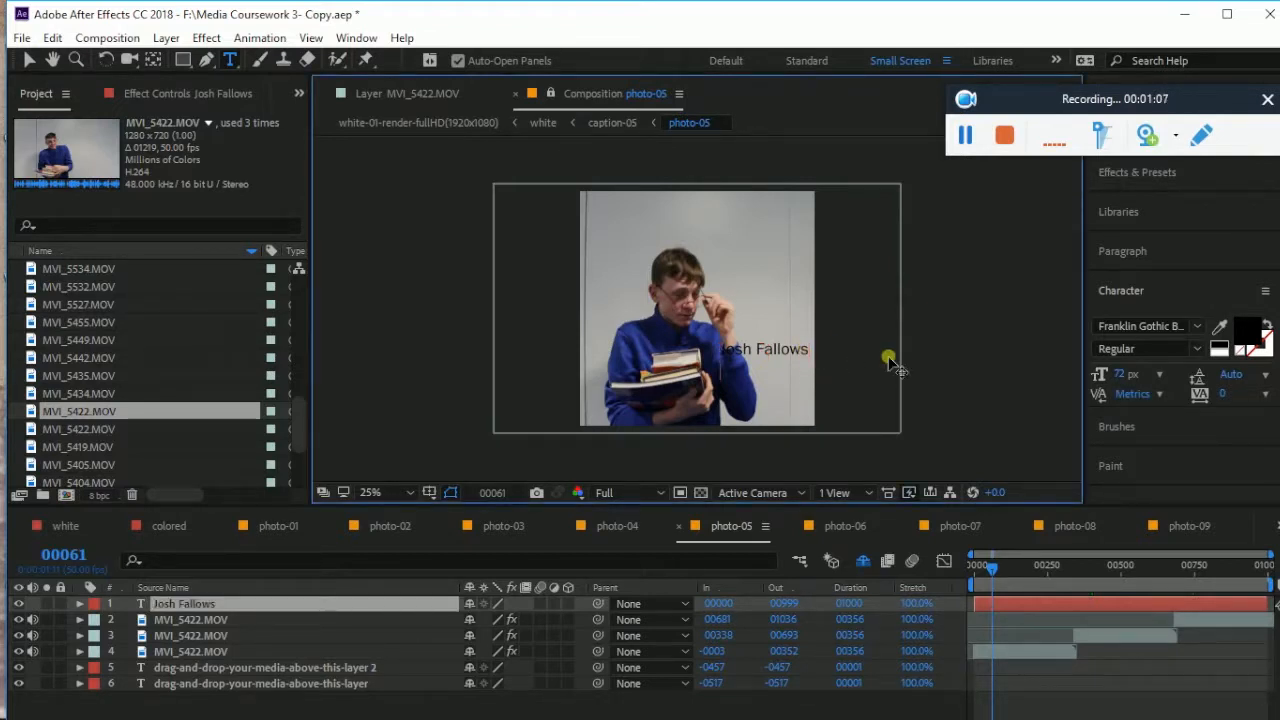
text(as Tyler)
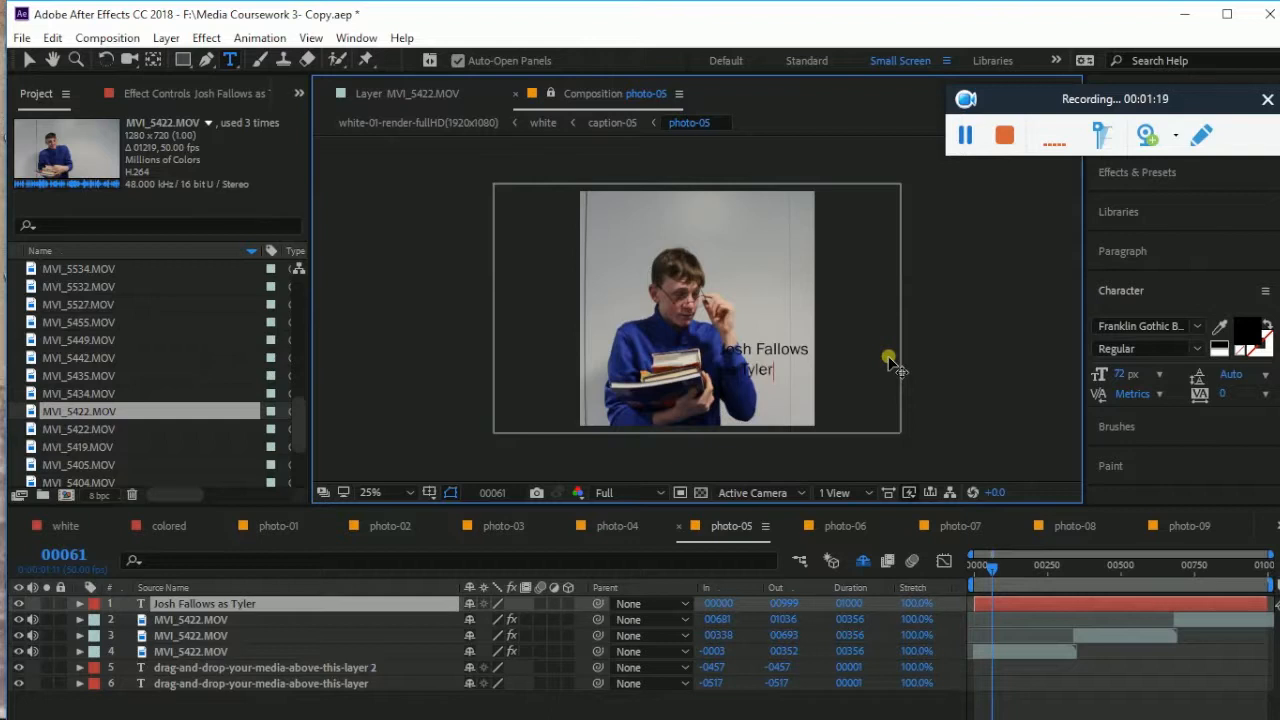
key(Return)
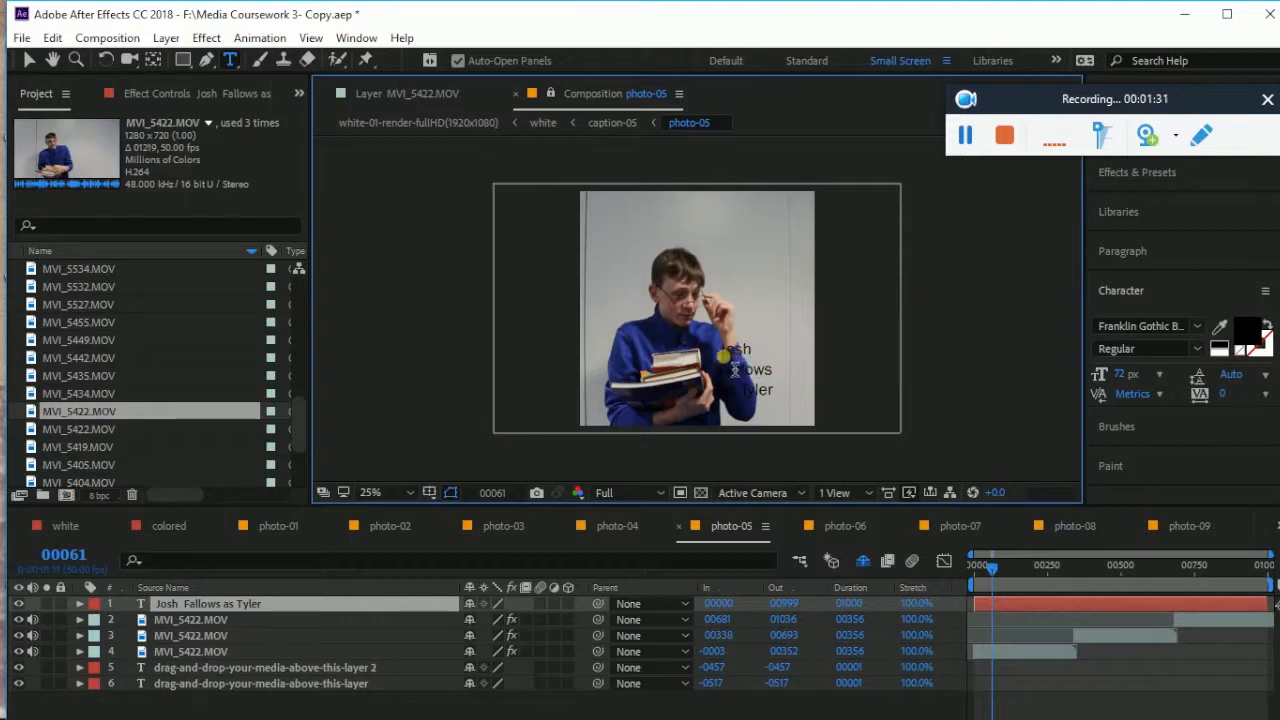
drag(725, 352, 795, 414)
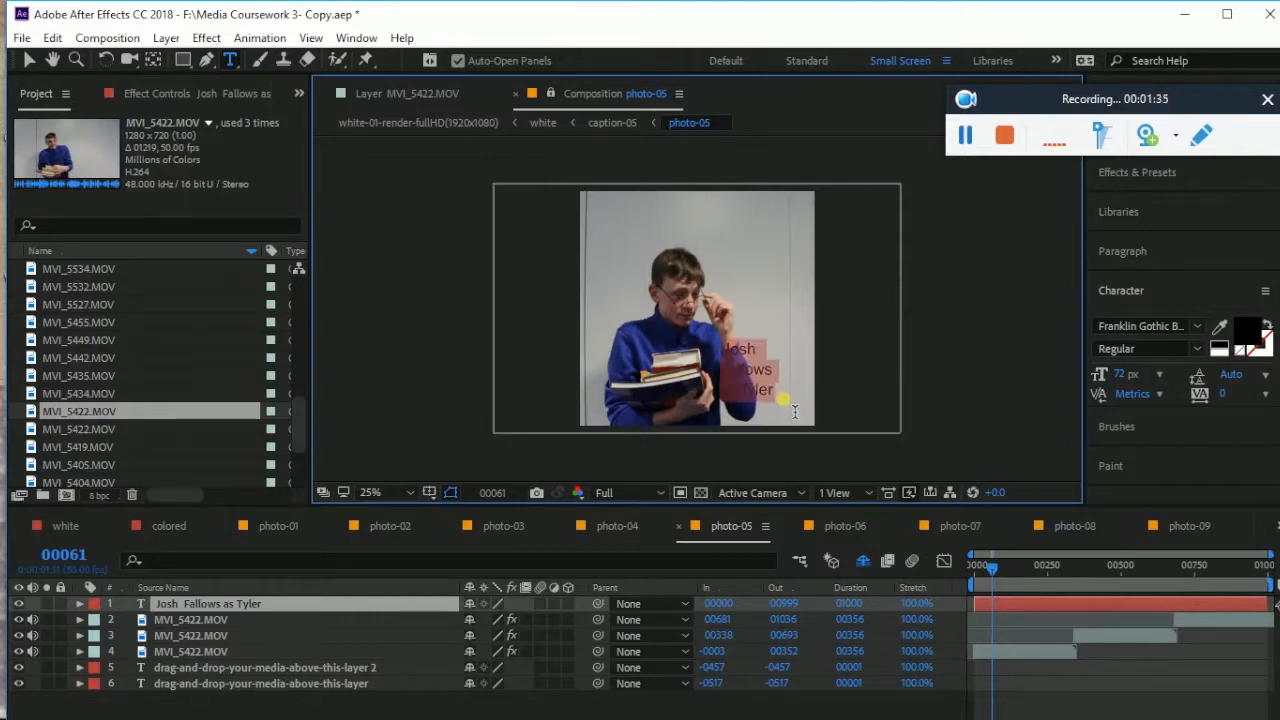
click(1199, 322)
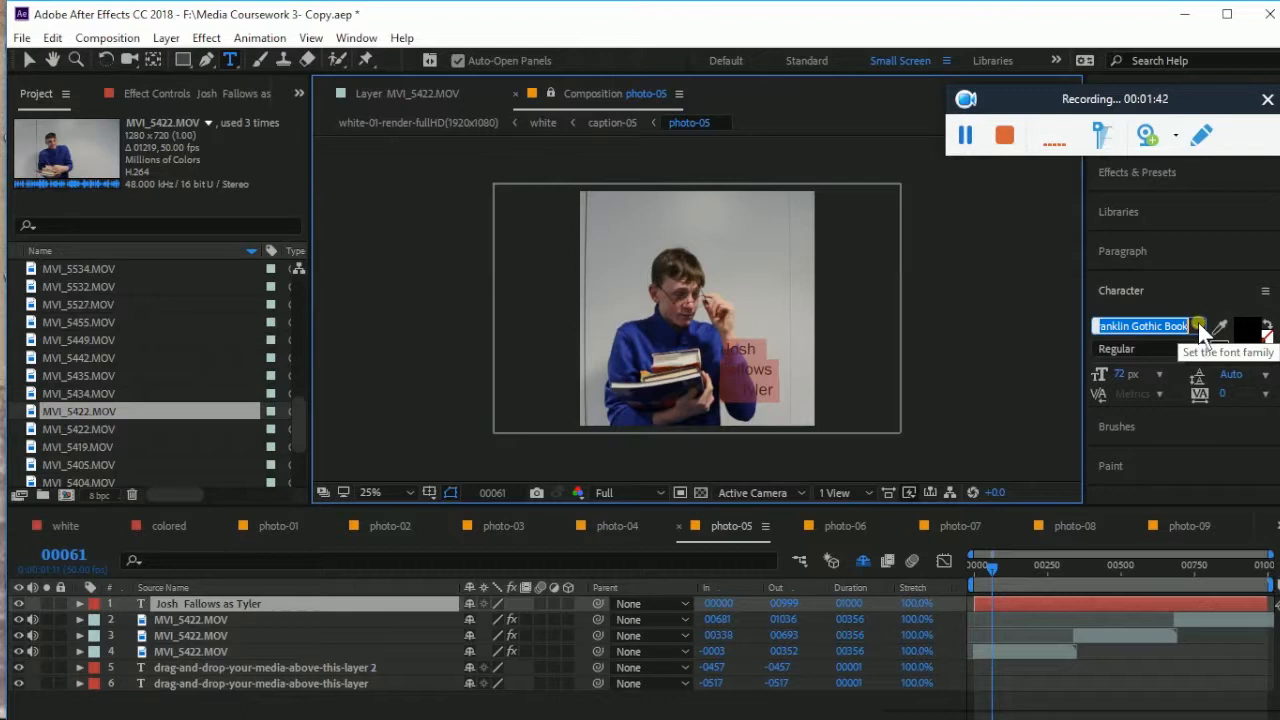
click(1198, 324)
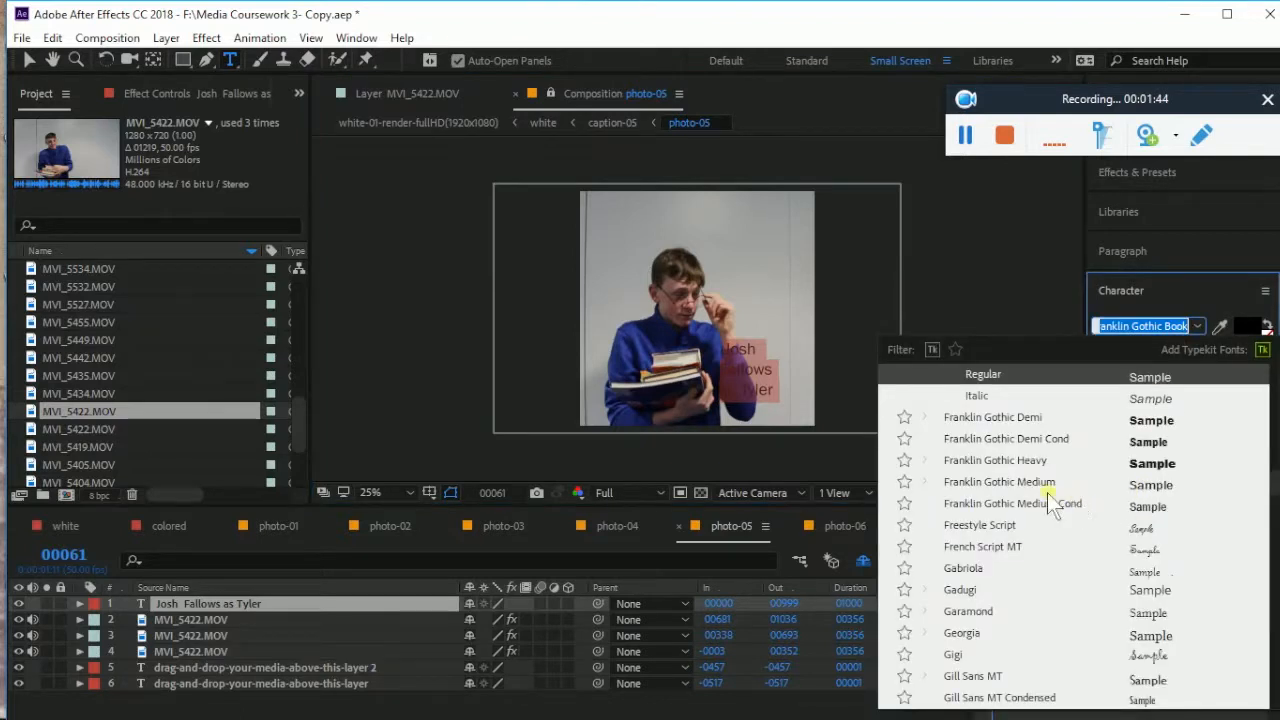
scroll(1040, 495, down, 4)
scroll(1030, 490, up, 4)
scroll(1030, 482, up, 6)
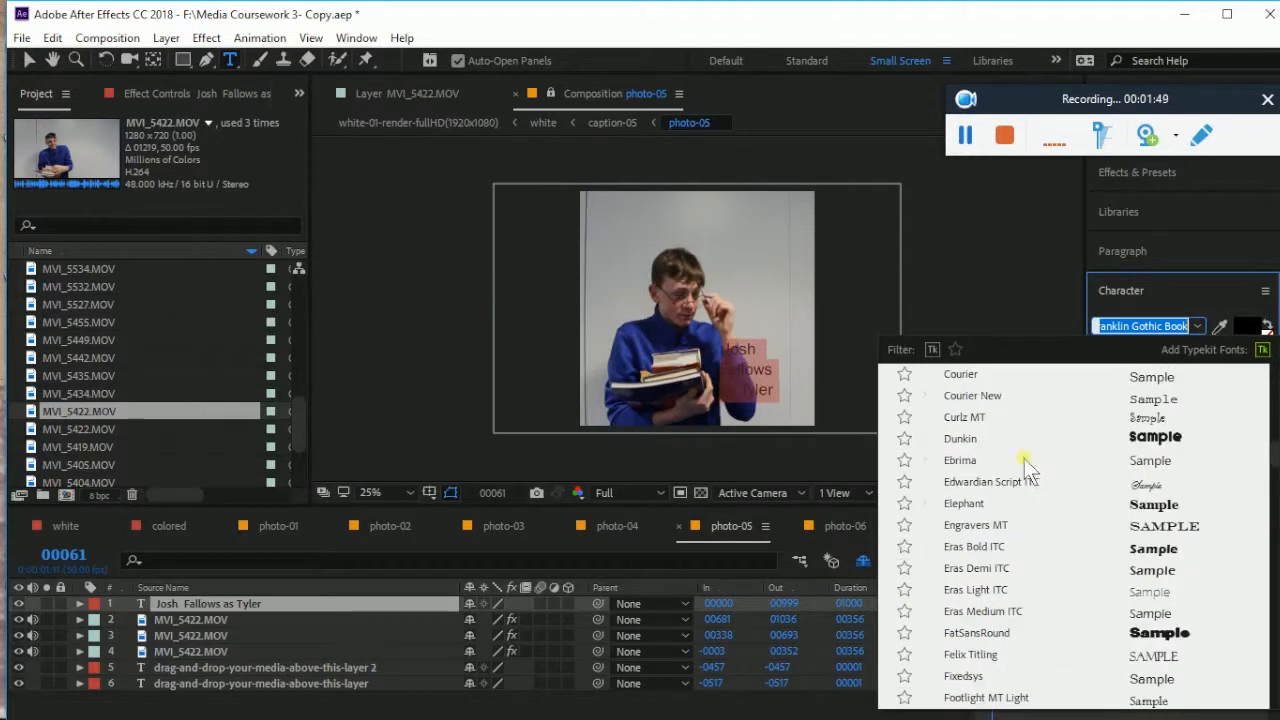
click(962, 439)
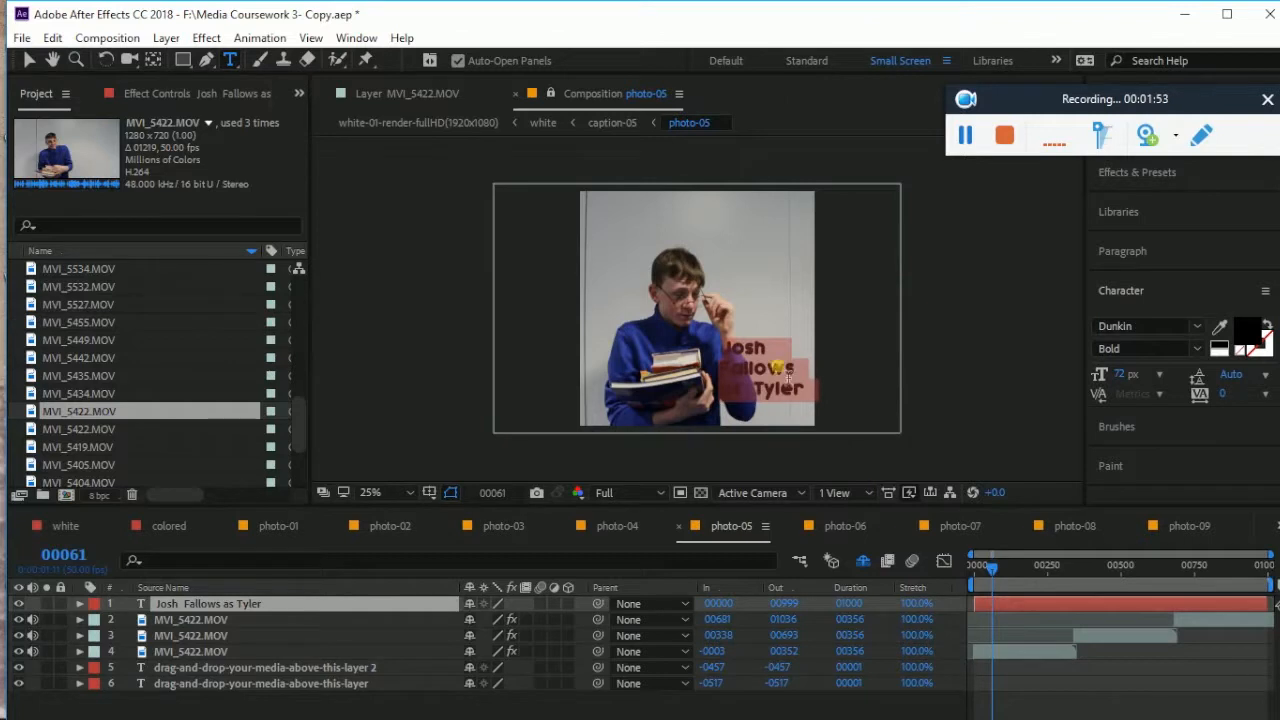
Set the 'as Tyler' line to Ebrima Regular at 60 px
click(796, 371)
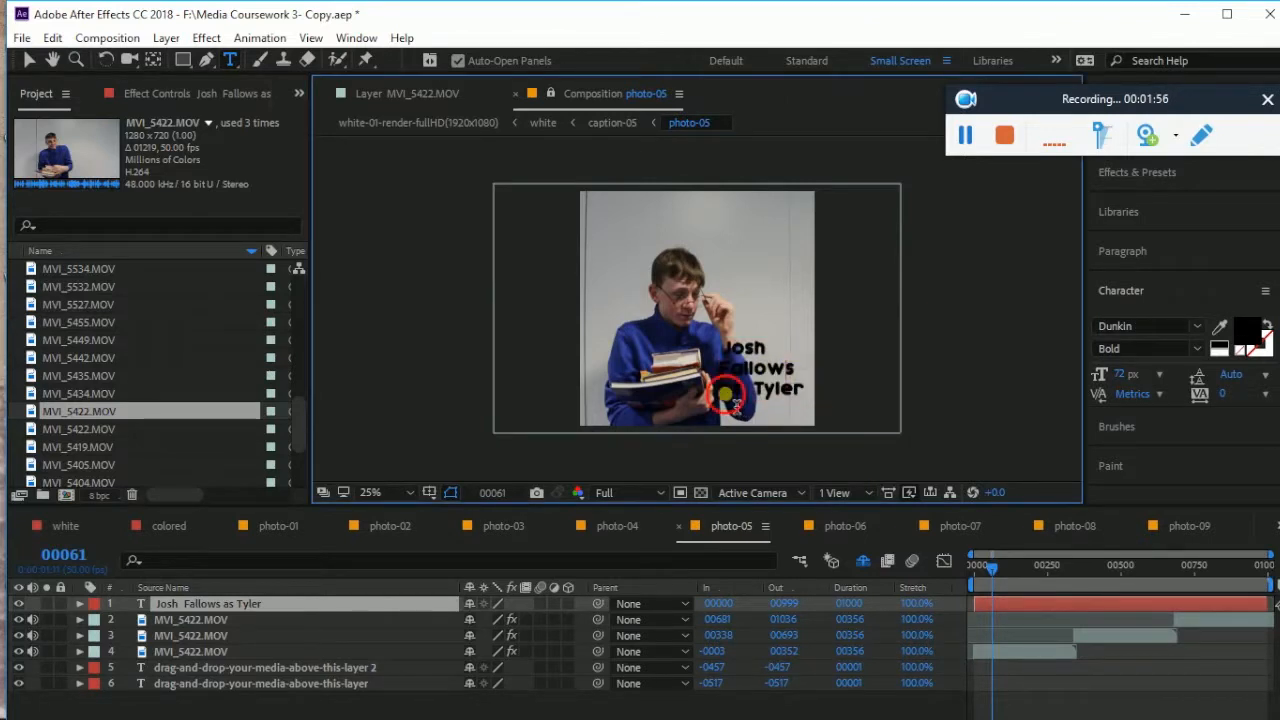
drag(720, 400, 812, 405)
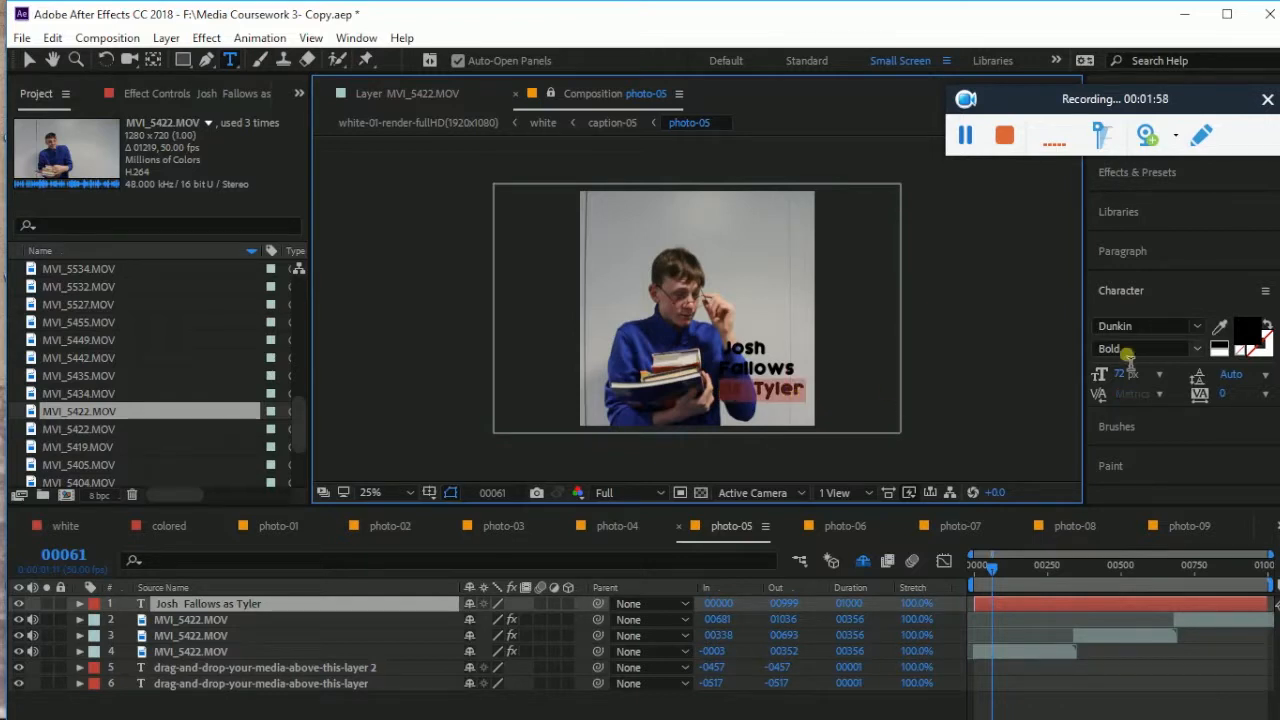
click(1185, 330)
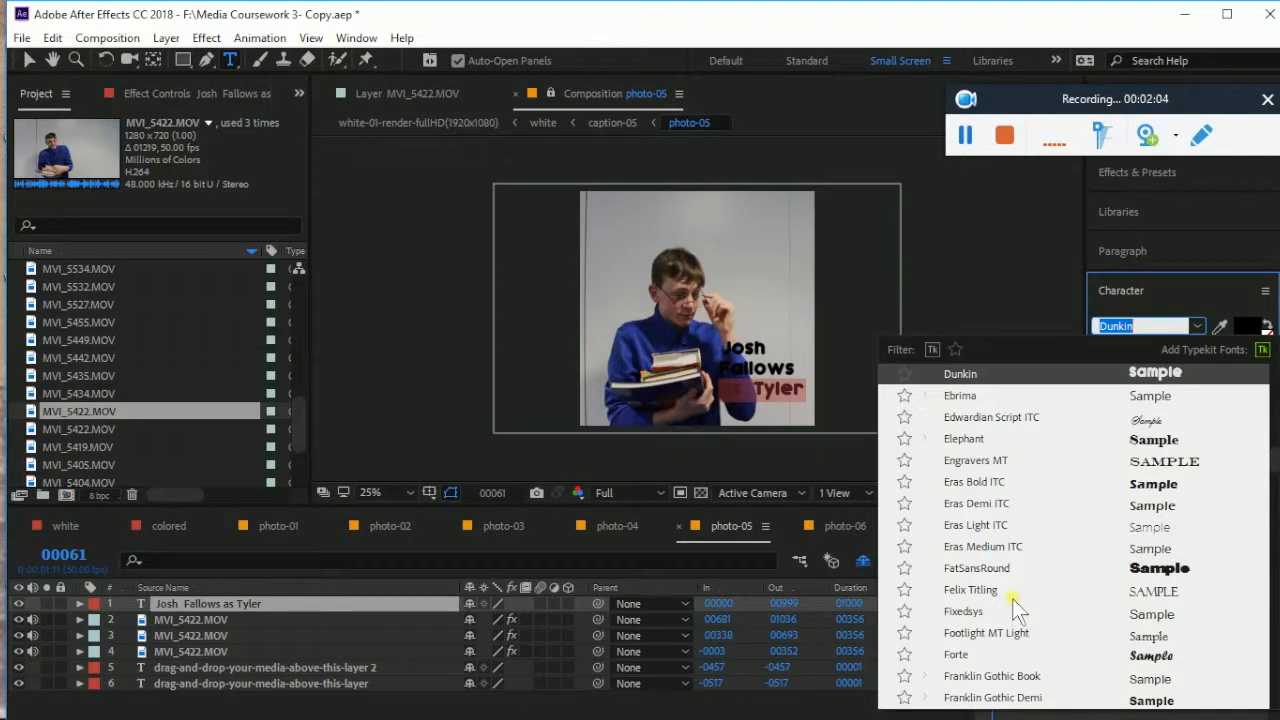
click(980, 395)
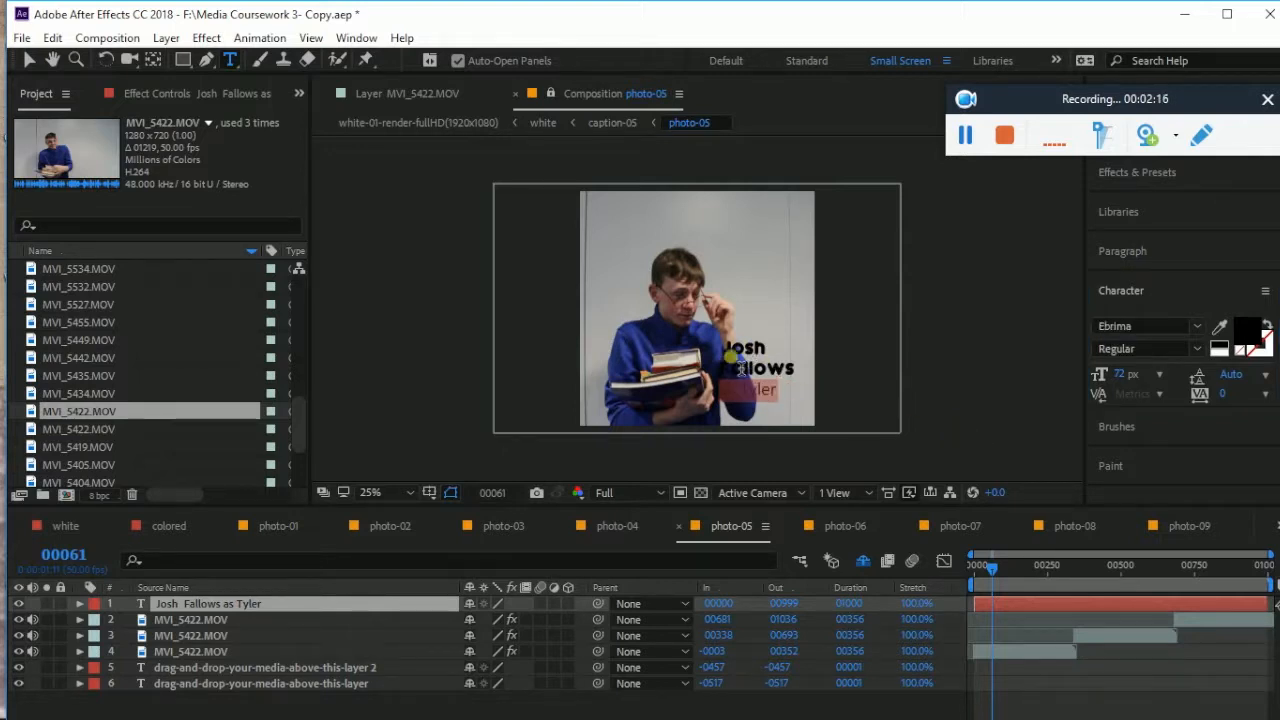
click(1159, 374)
click(1148, 585)
click(1159, 374)
click(1150, 647)
click(777, 393)
drag(722, 352, 797, 379)
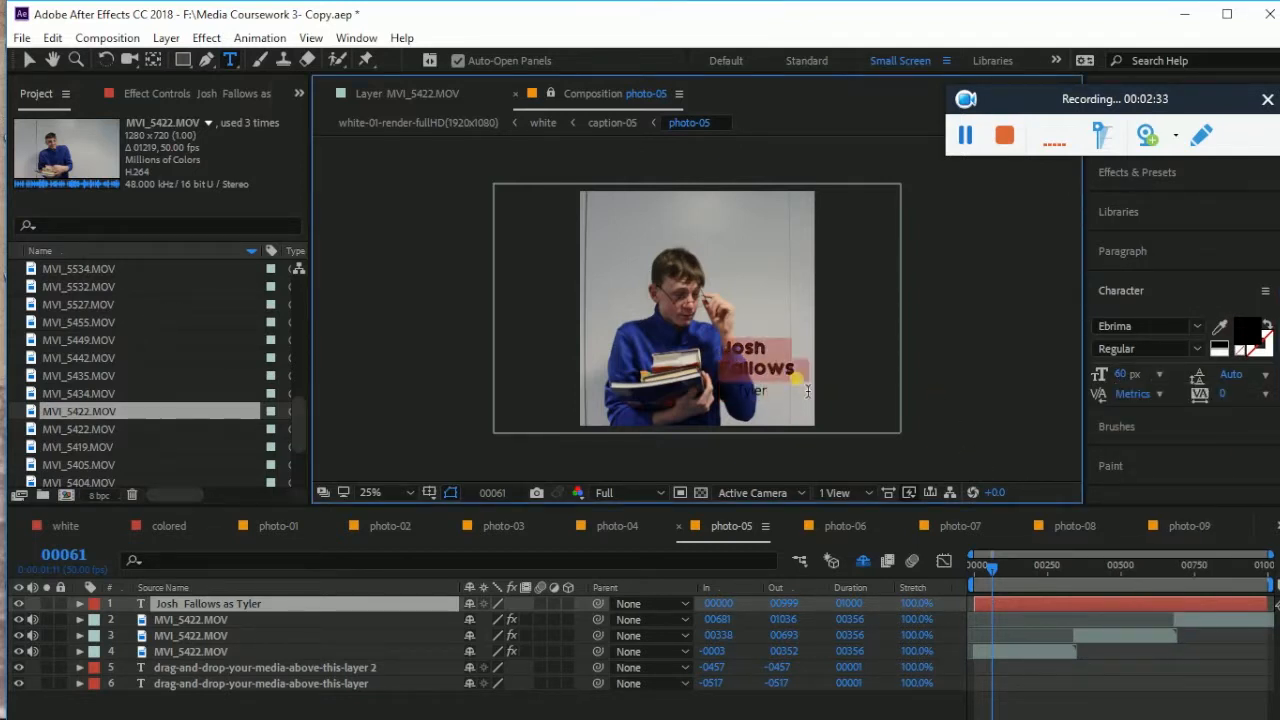
click(1159, 374)
click(1126, 371)
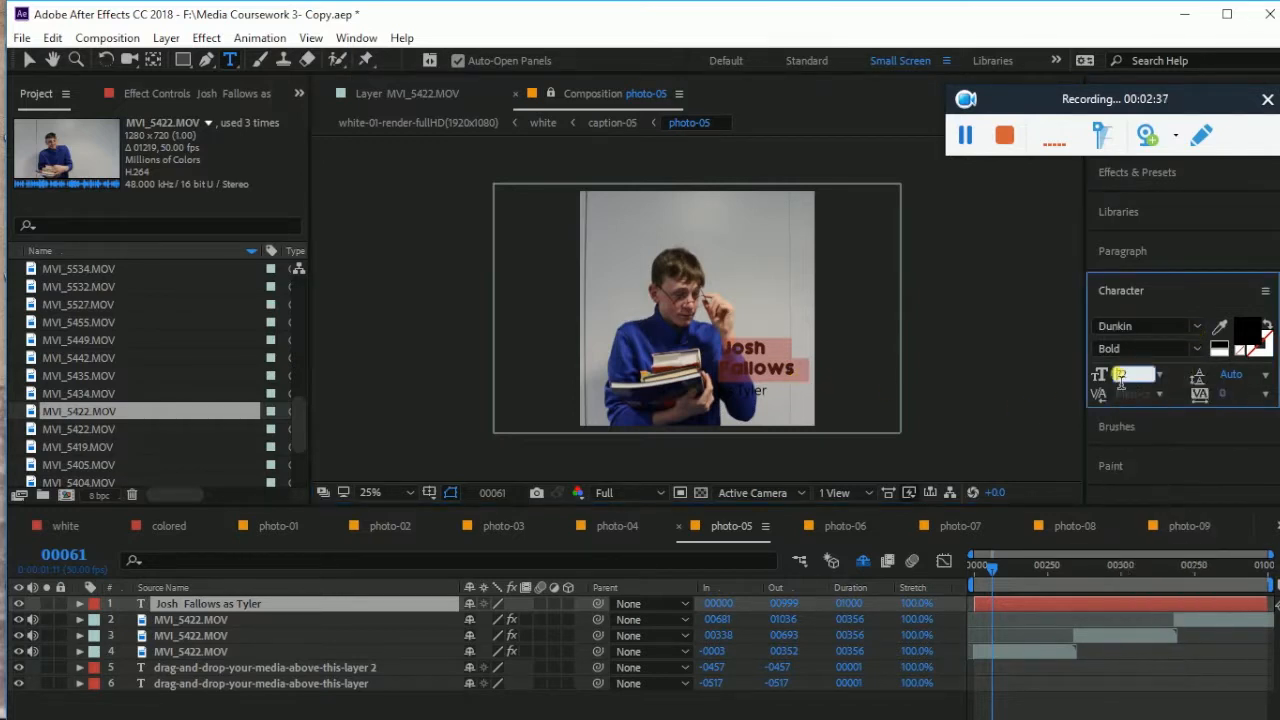
text(7)
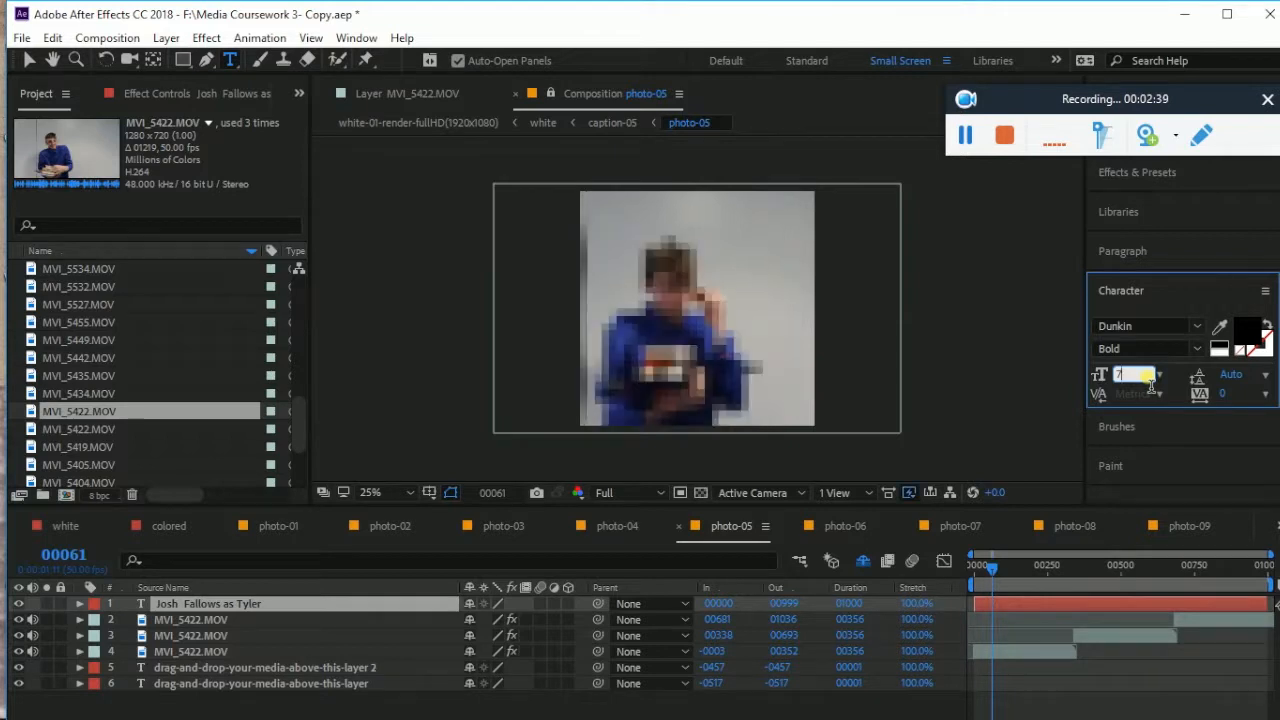
text(100)
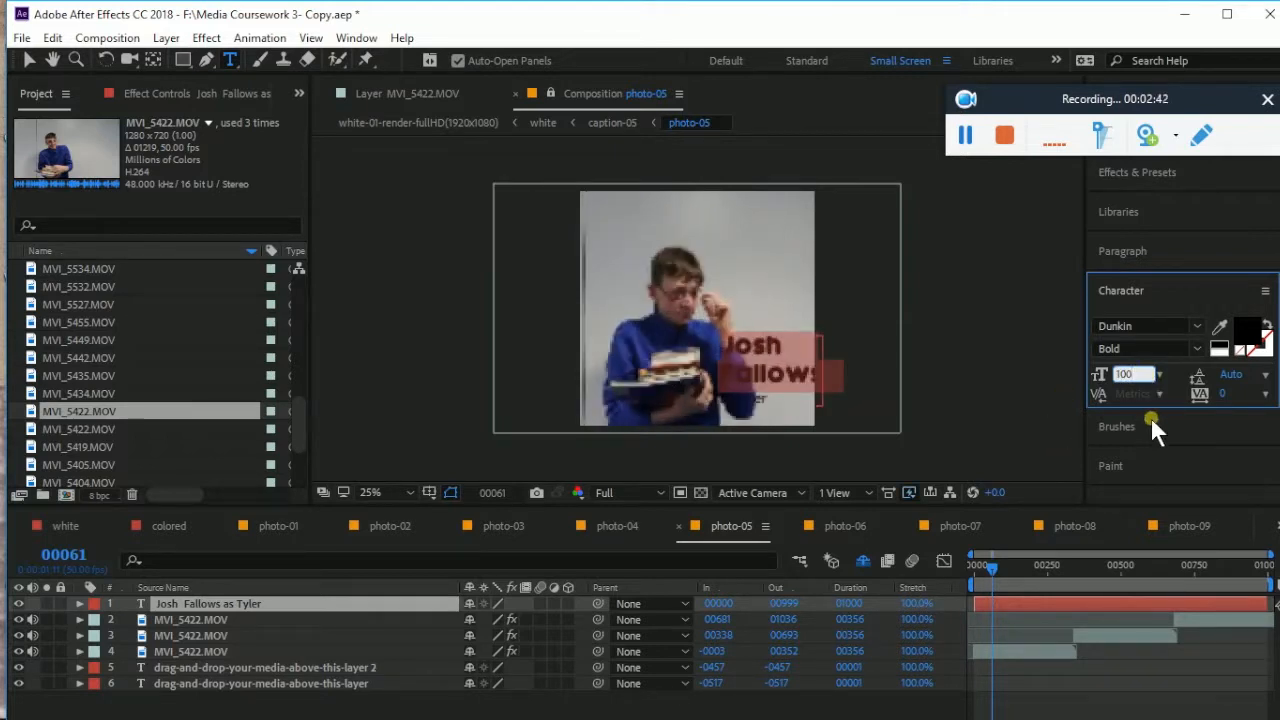
click(866, 346)
Nudge the caption and the video layer slightly left in the frame
click(29, 60)
drag(765, 350, 755, 342)
drag(760, 293, 746, 295)
click(420, 200)
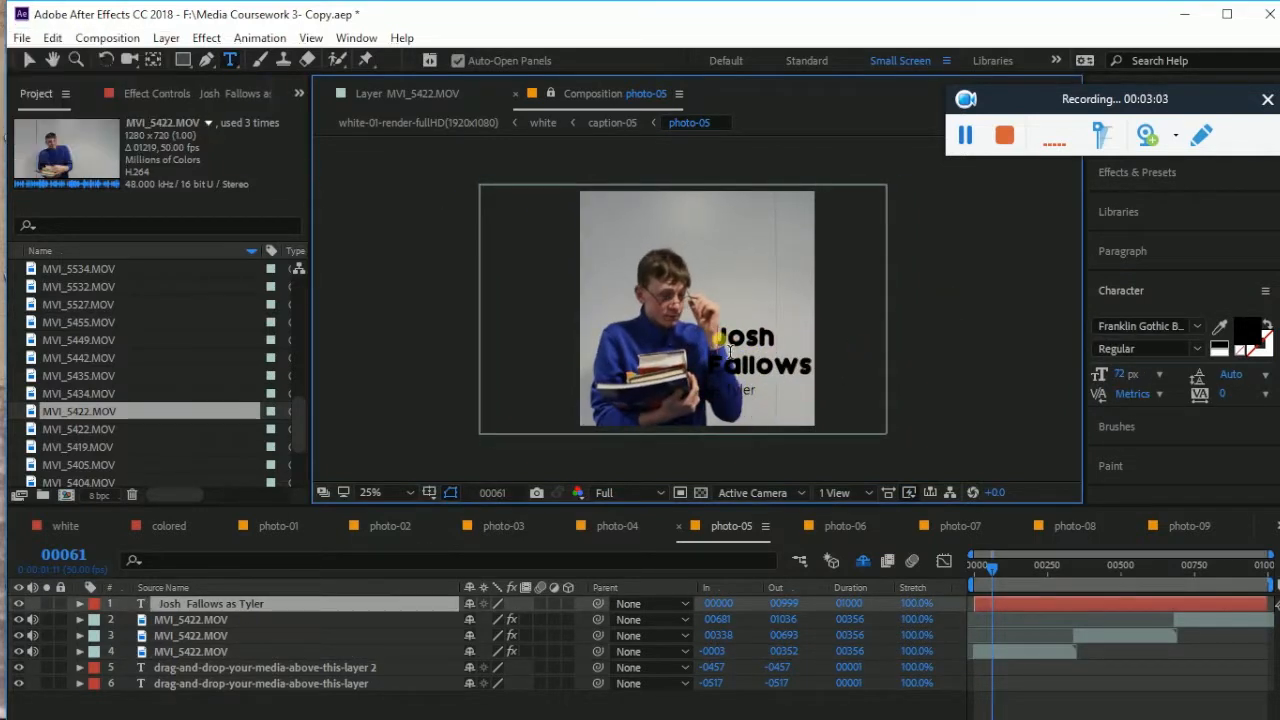
click(798, 400)
drag(740, 344, 813, 382)
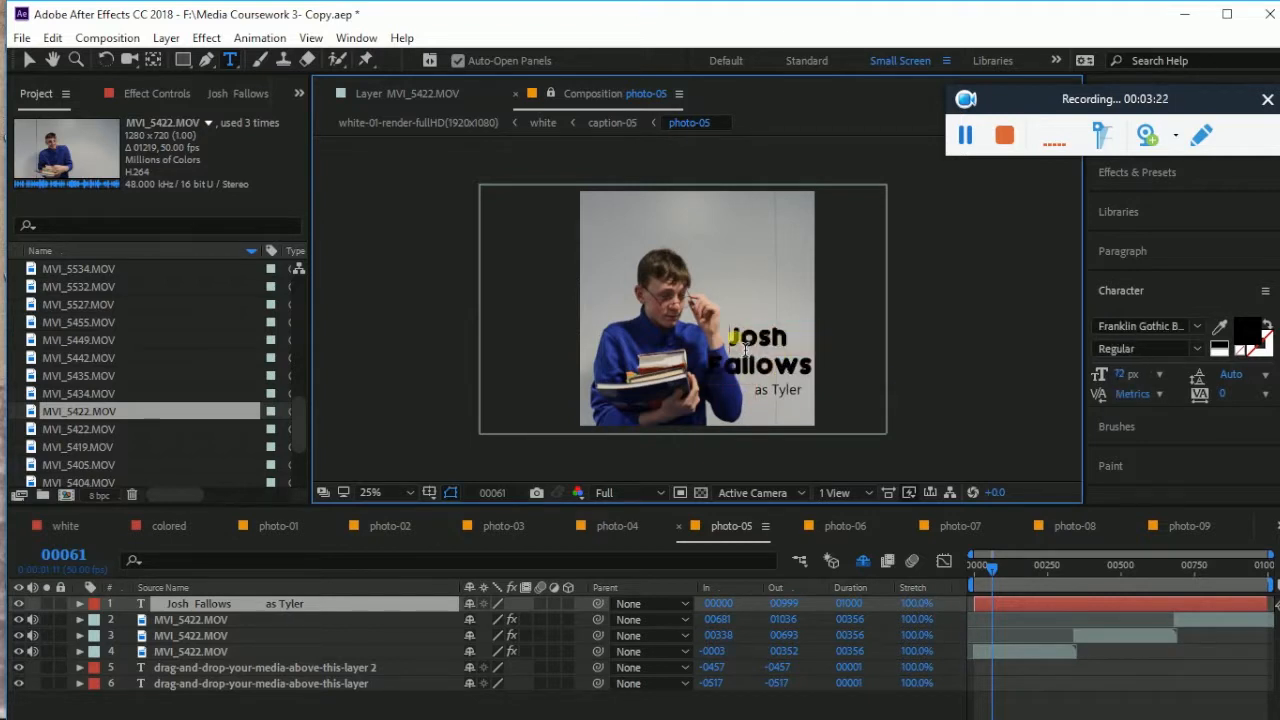
click(1238, 332)
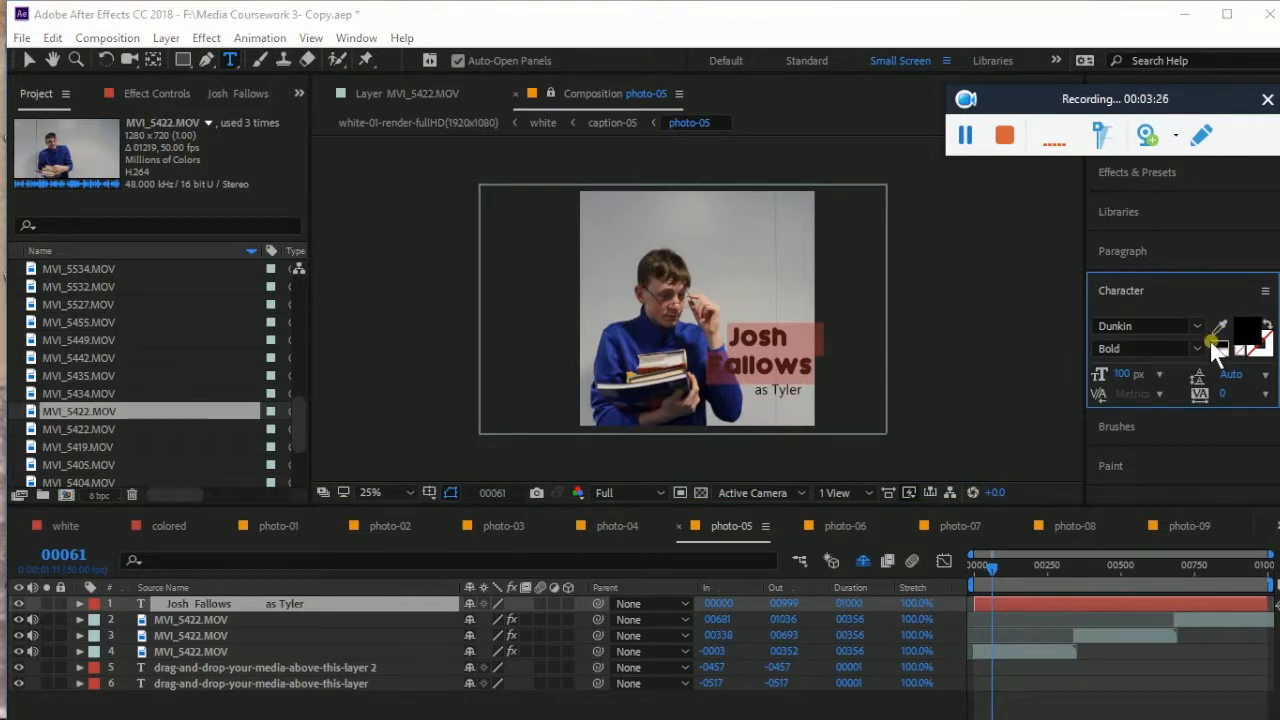
click(1210, 338)
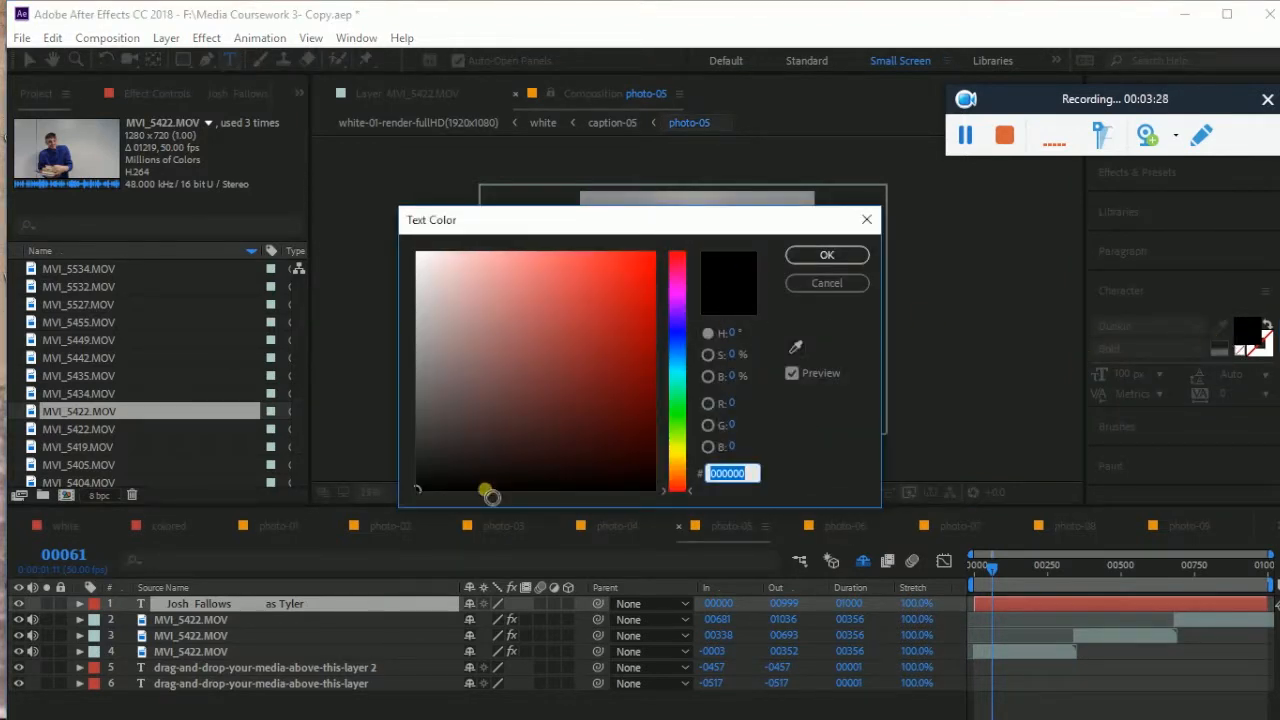
click(677, 413)
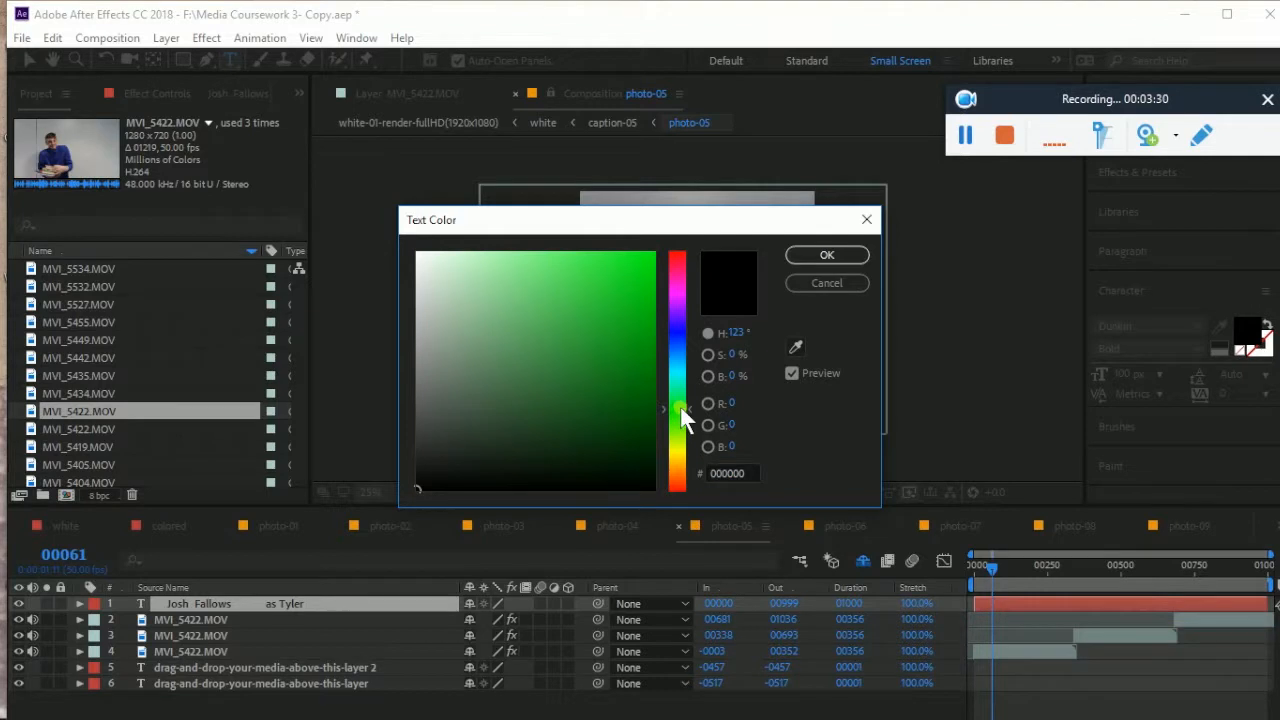
drag(420, 480, 642, 331)
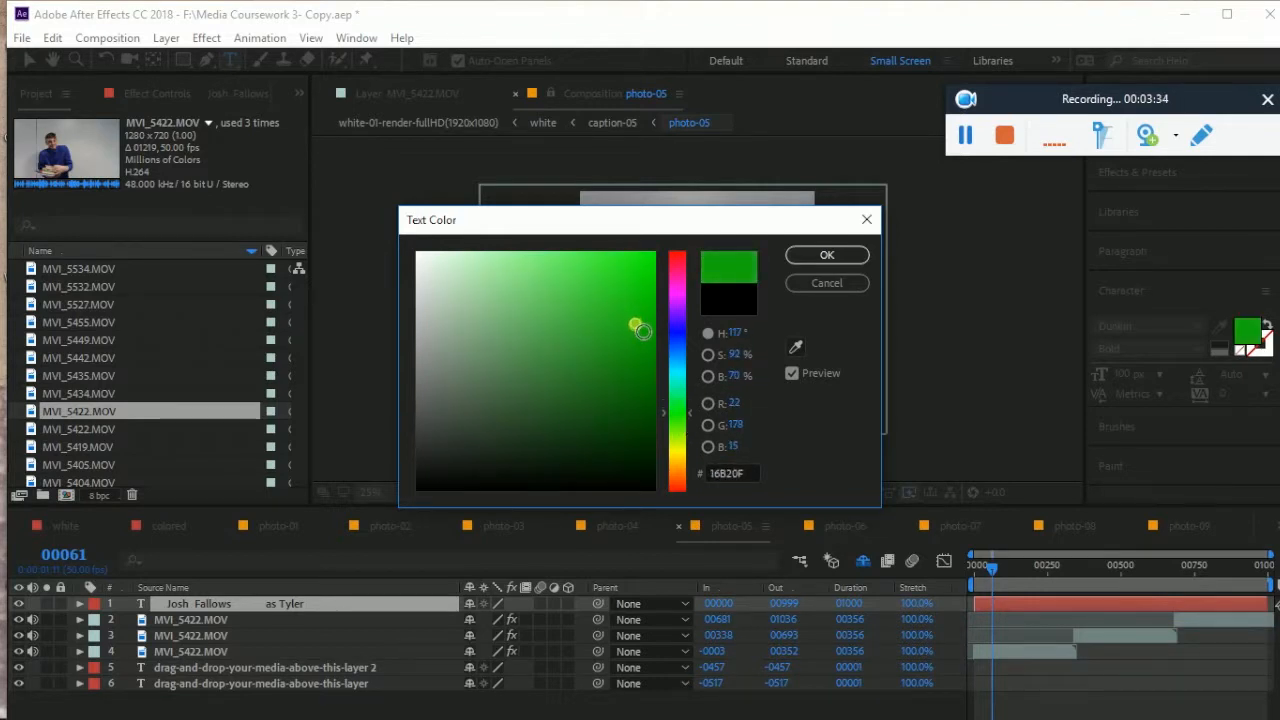
click(822, 254)
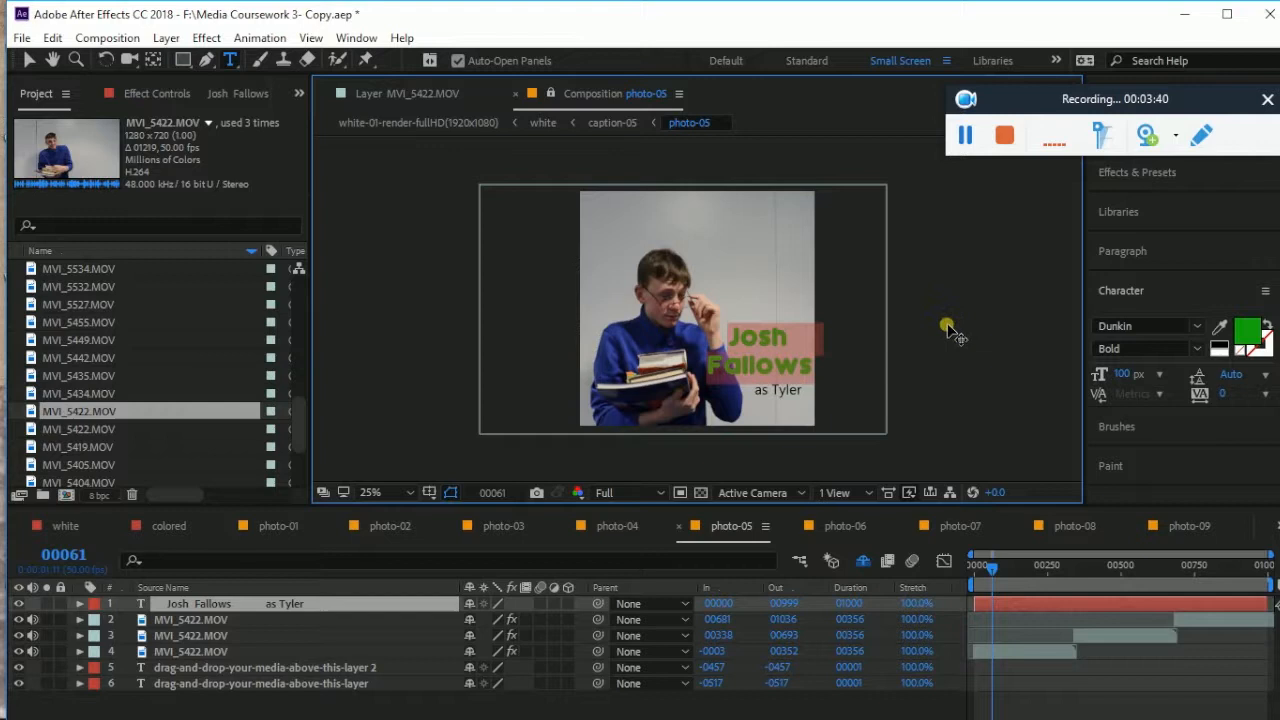
click(770, 362)
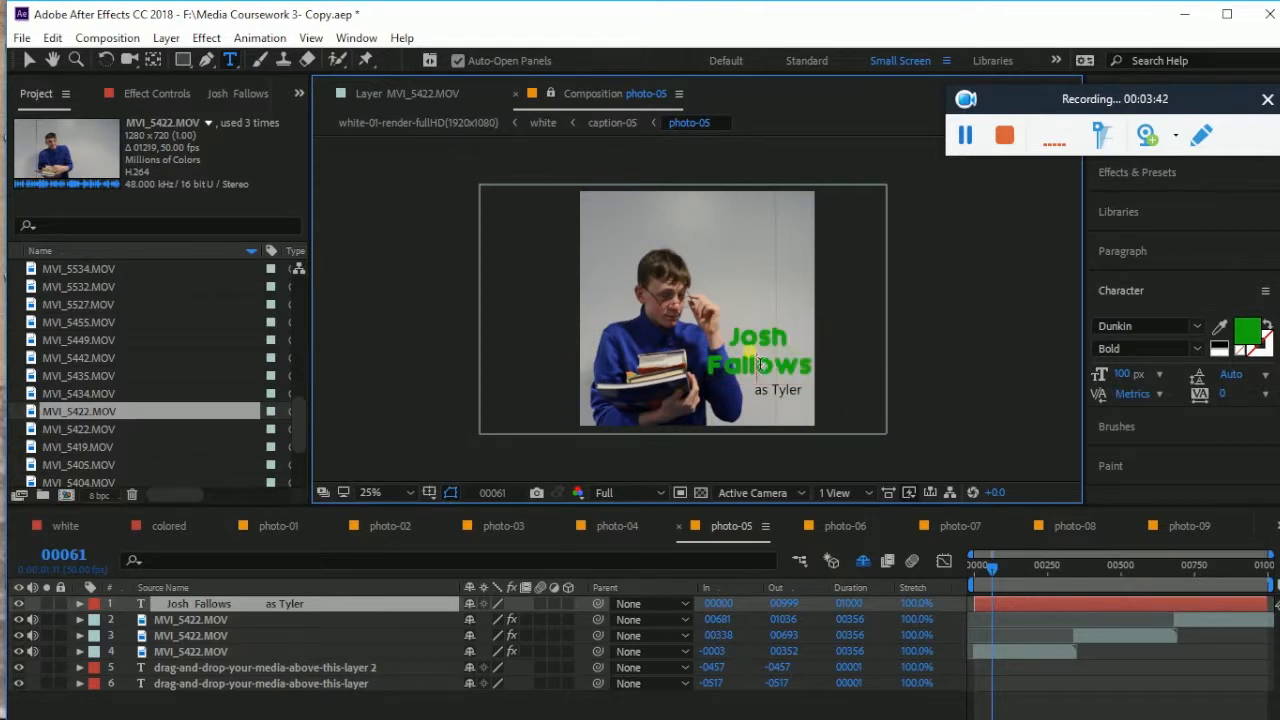
drag(734, 341, 817, 376)
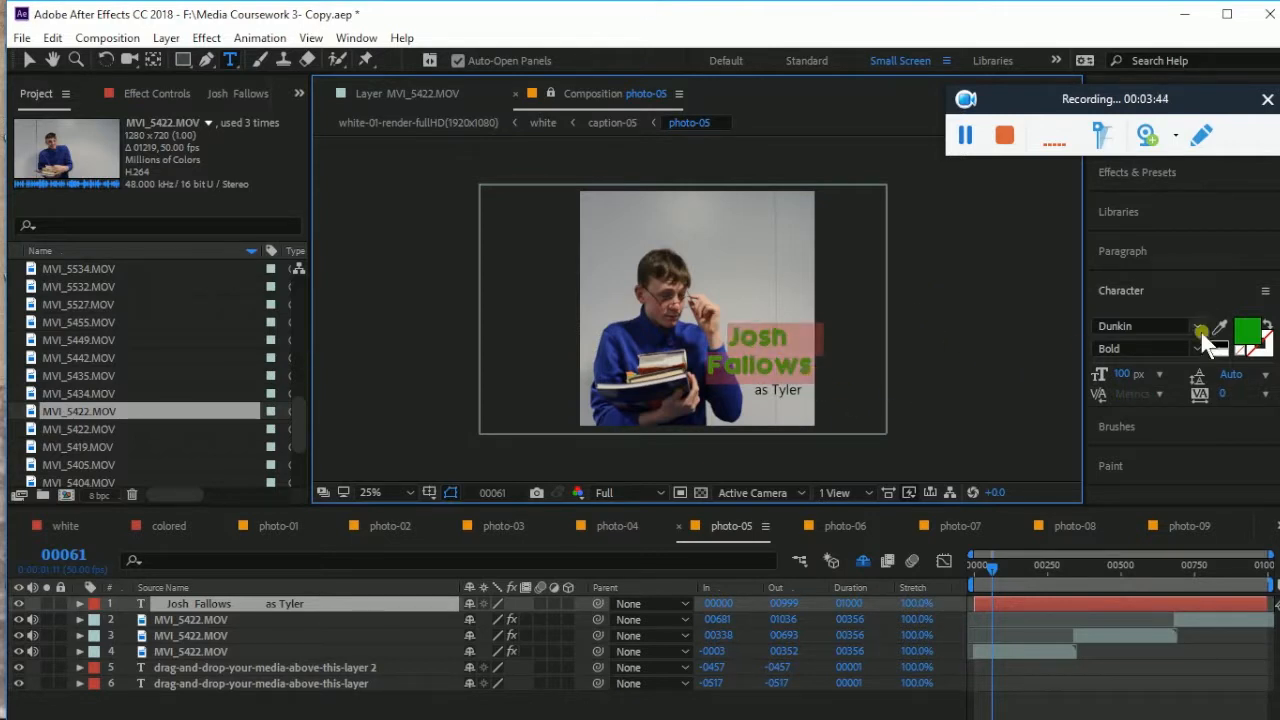
click(1250, 335)
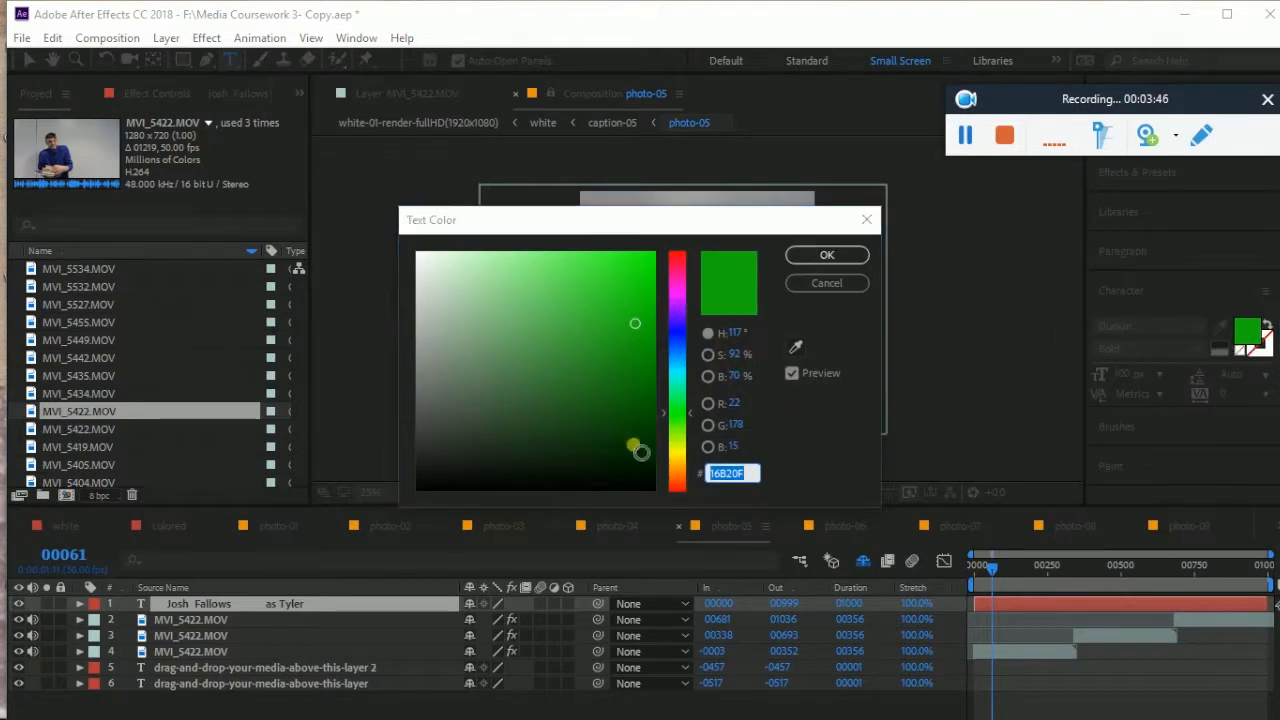
click(640, 428)
click(830, 256)
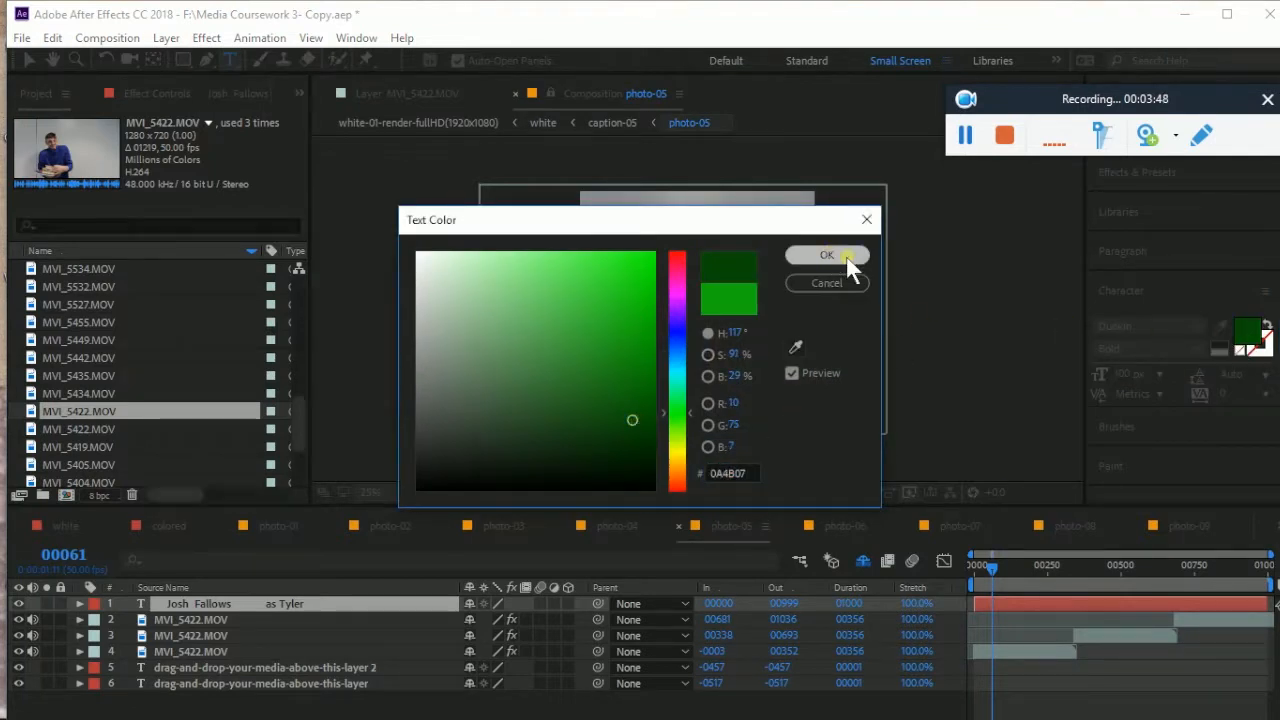
Give the 'as Tyler' line a brighter green fill
click(939, 336)
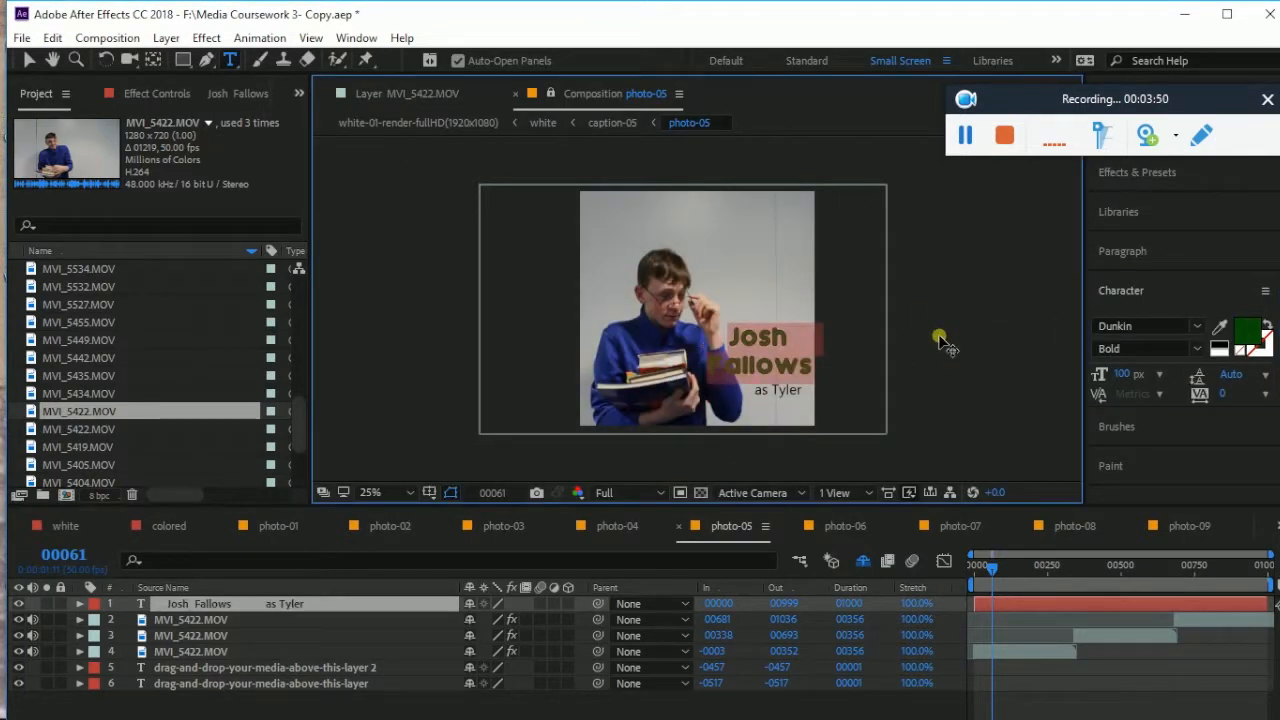
click(759, 338)
drag(764, 403, 810, 402)
click(1247, 331)
click(617, 309)
drag(617, 309, 643, 277)
click(826, 255)
Change 'as Tyler' to the darker green to match the name
drag(754, 392, 804, 394)
click(1247, 331)
click(616, 409)
click(826, 255)
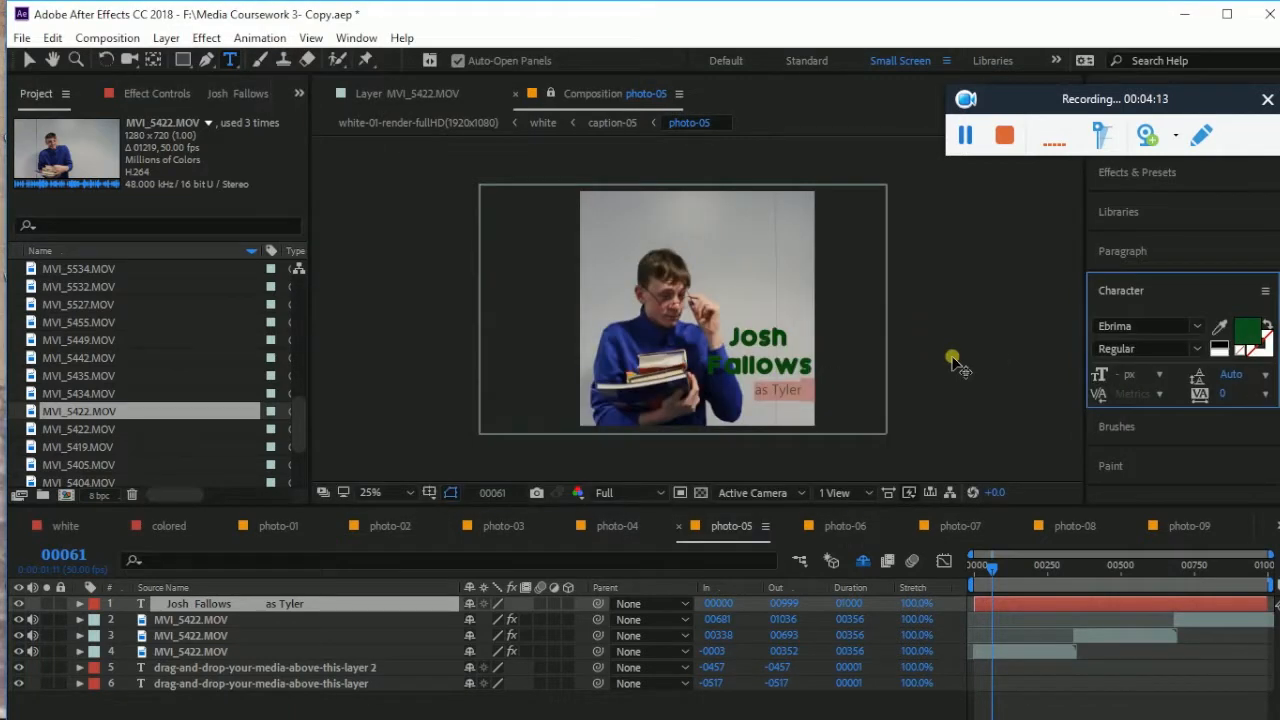
click(740, 398)
drag(737, 349, 827, 386)
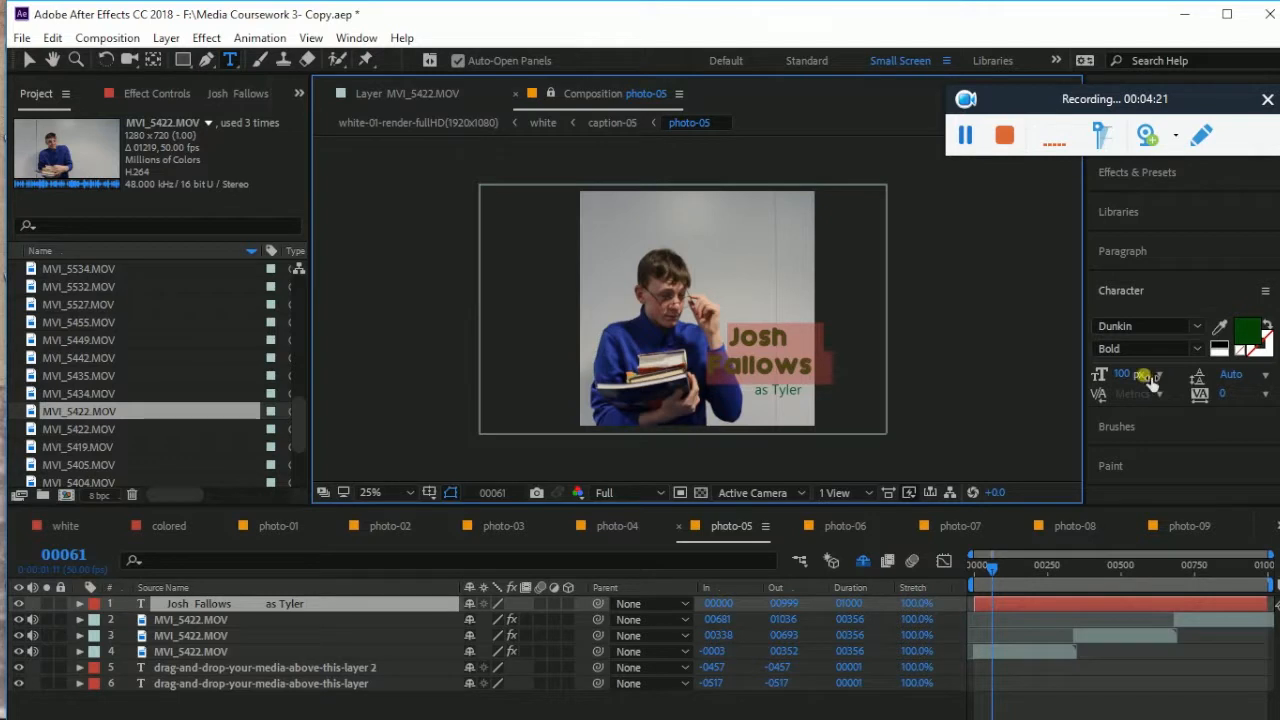
click(1126, 375)
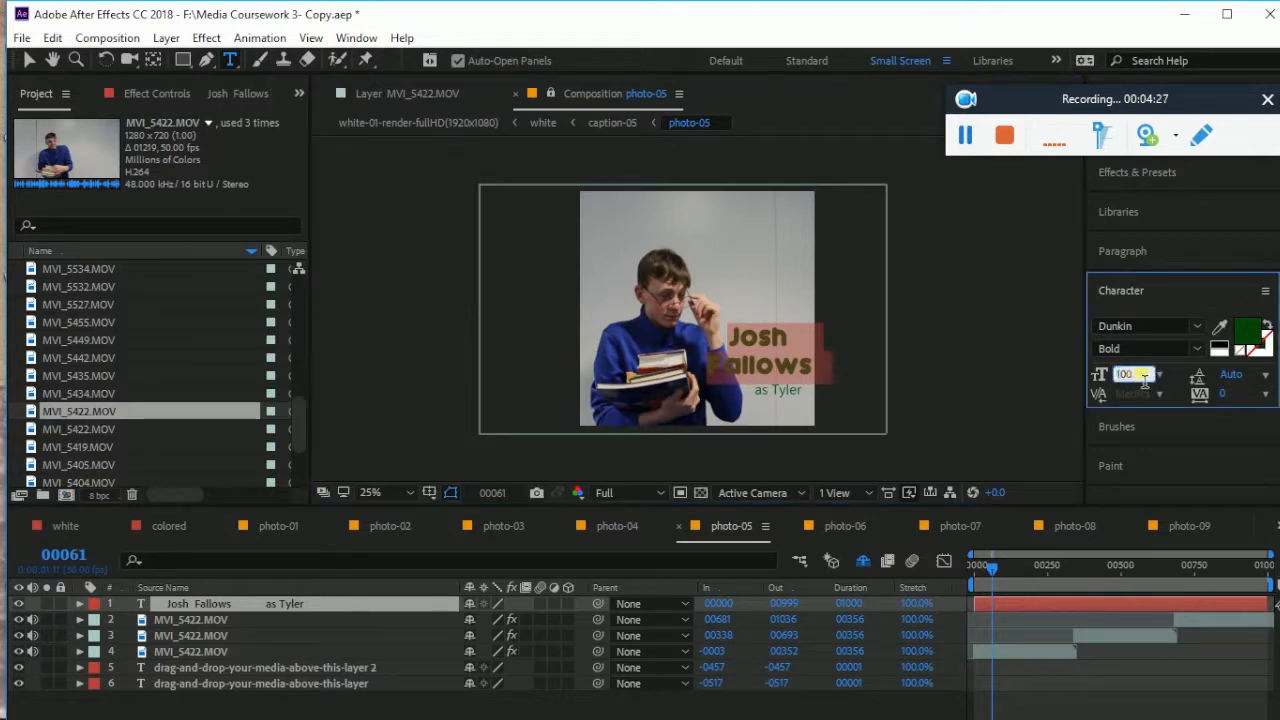
text(110)
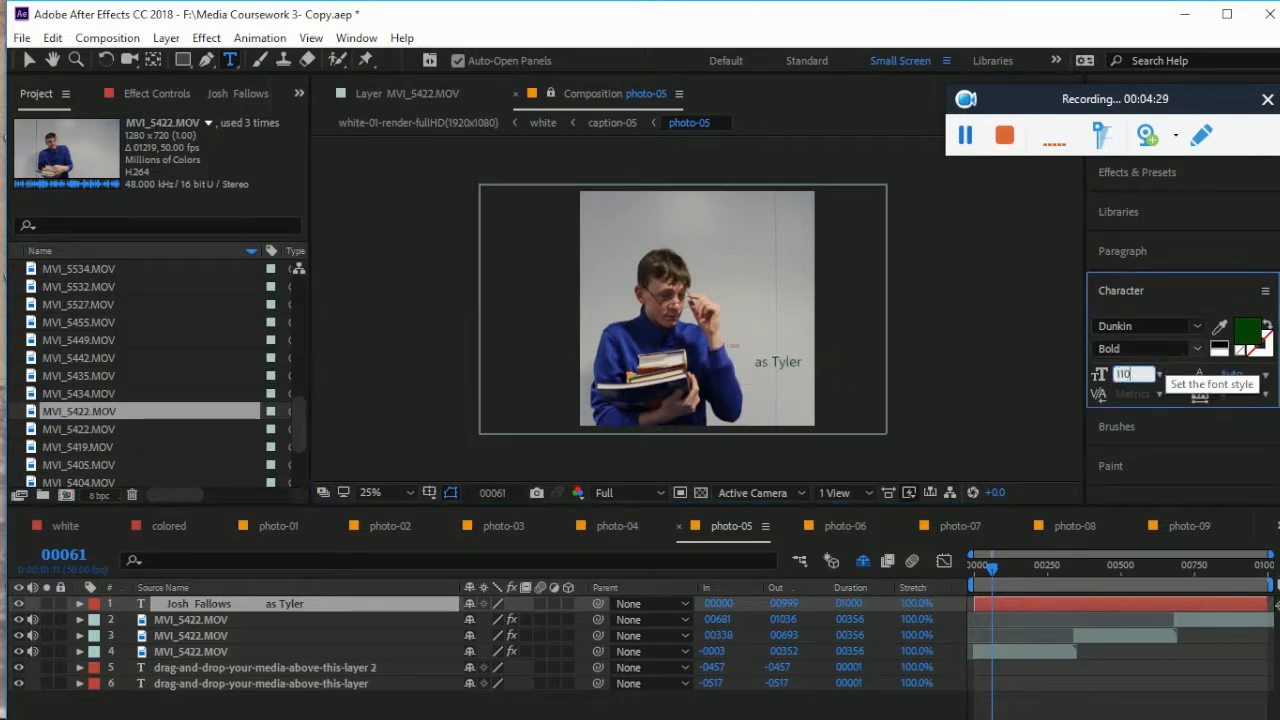
key(Return)
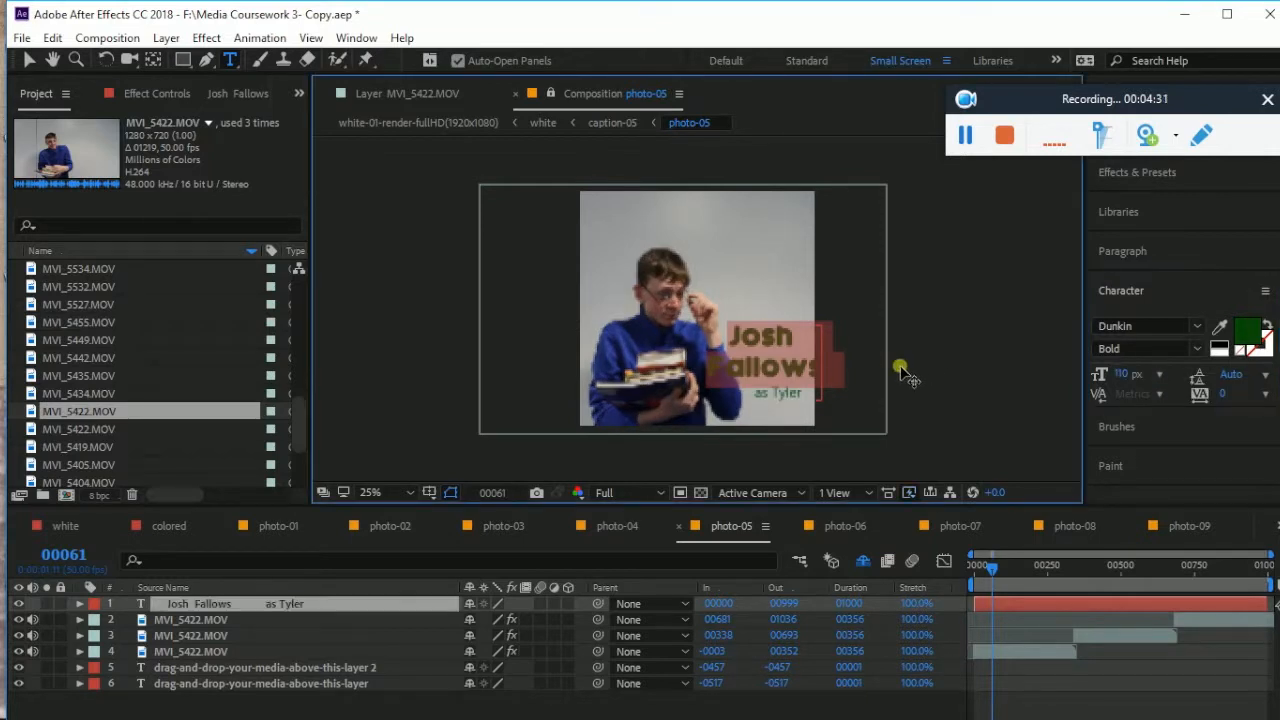
click(832, 334)
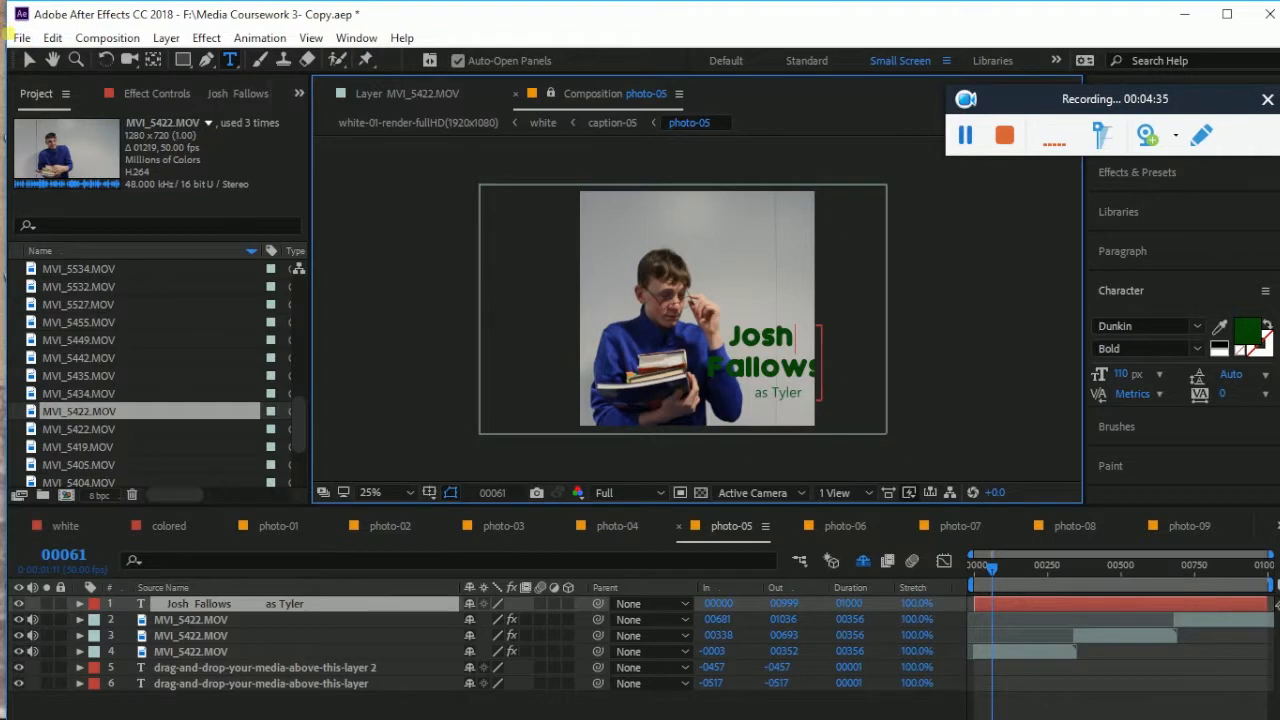
Move the caption layer slightly lower in the frame
click(29, 59)
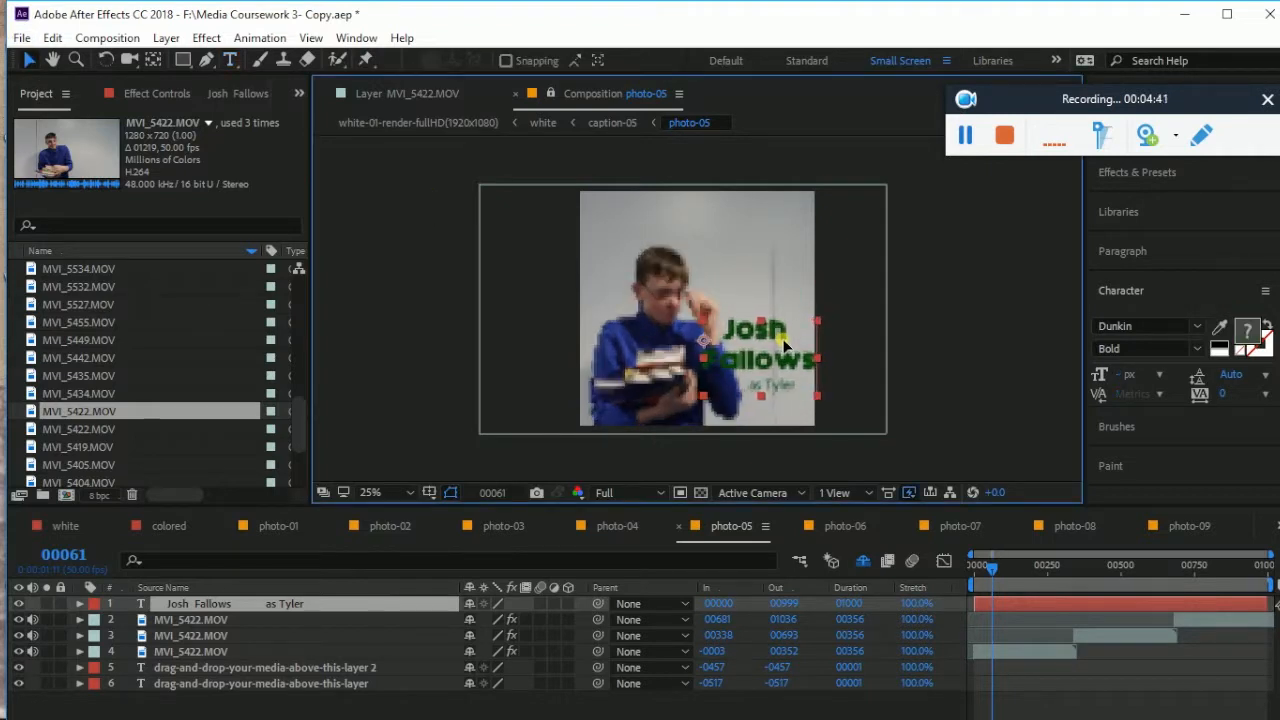
click(783, 342)
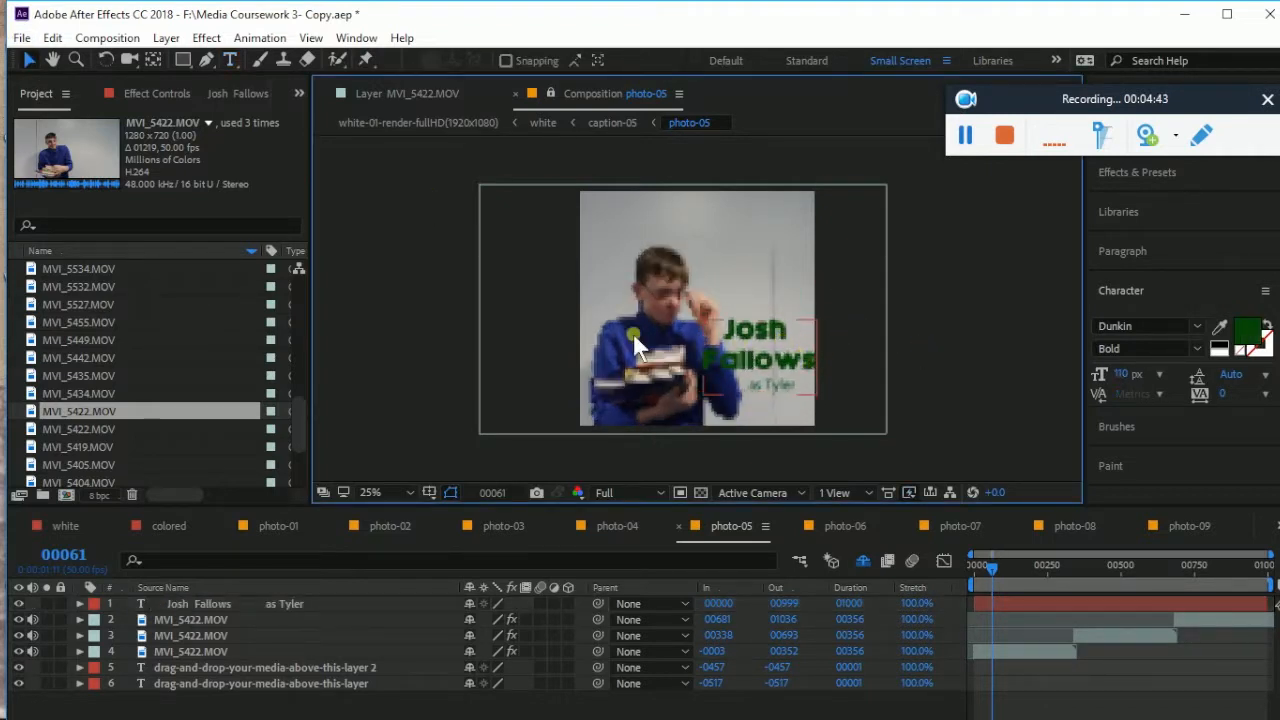
click(722, 356)
drag(764, 354, 773, 381)
Nudge the MVI_5422.MOV video a few pixels left and up
click(847, 381)
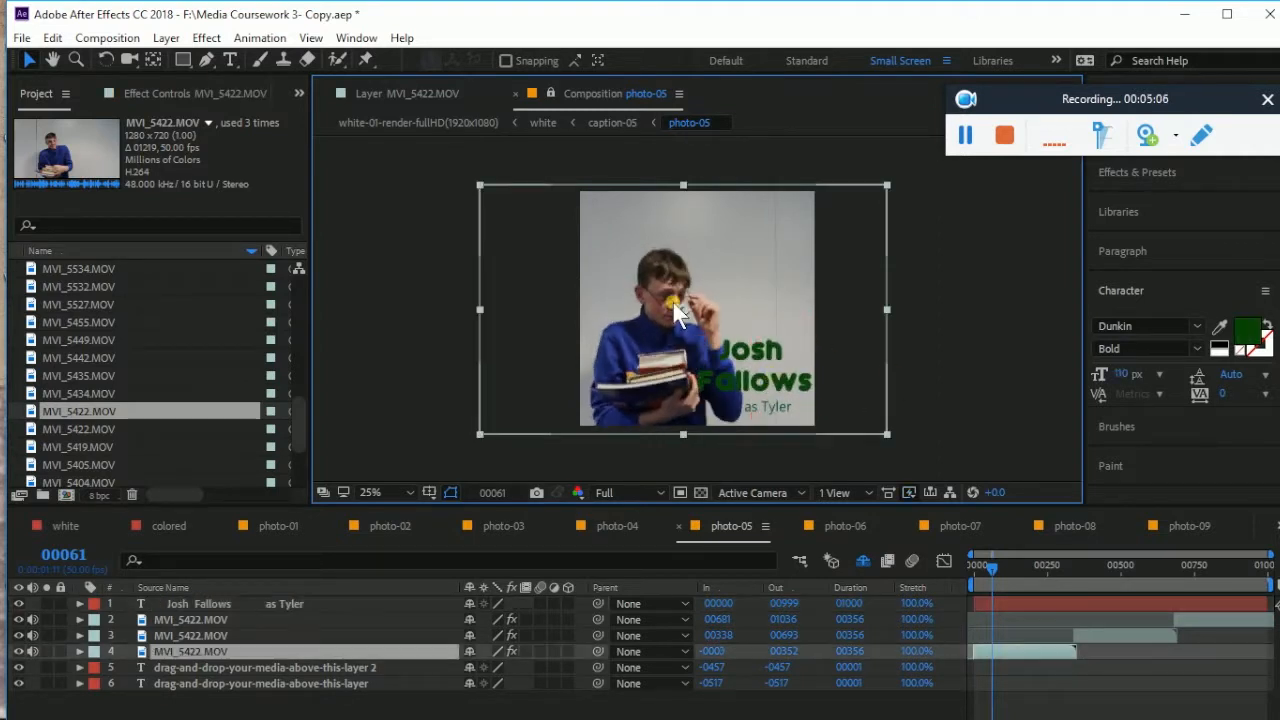
drag(668, 299, 664, 298)
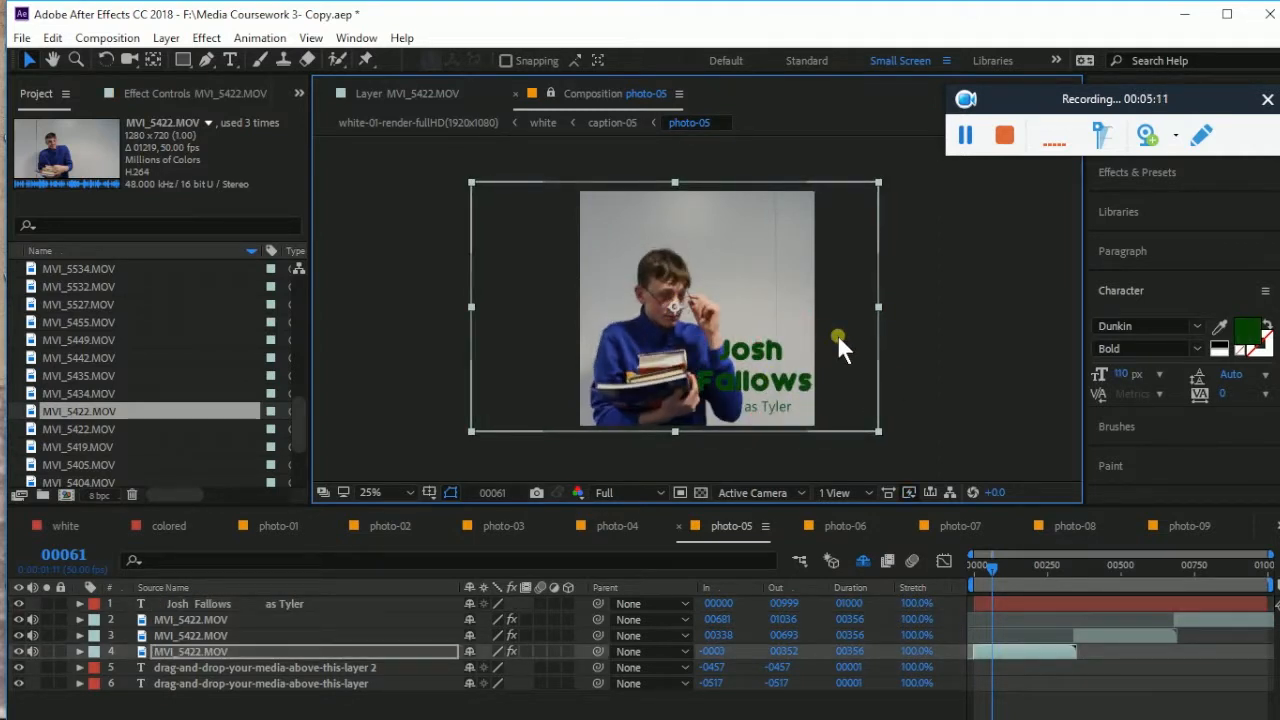
drag(701, 347, 691, 345)
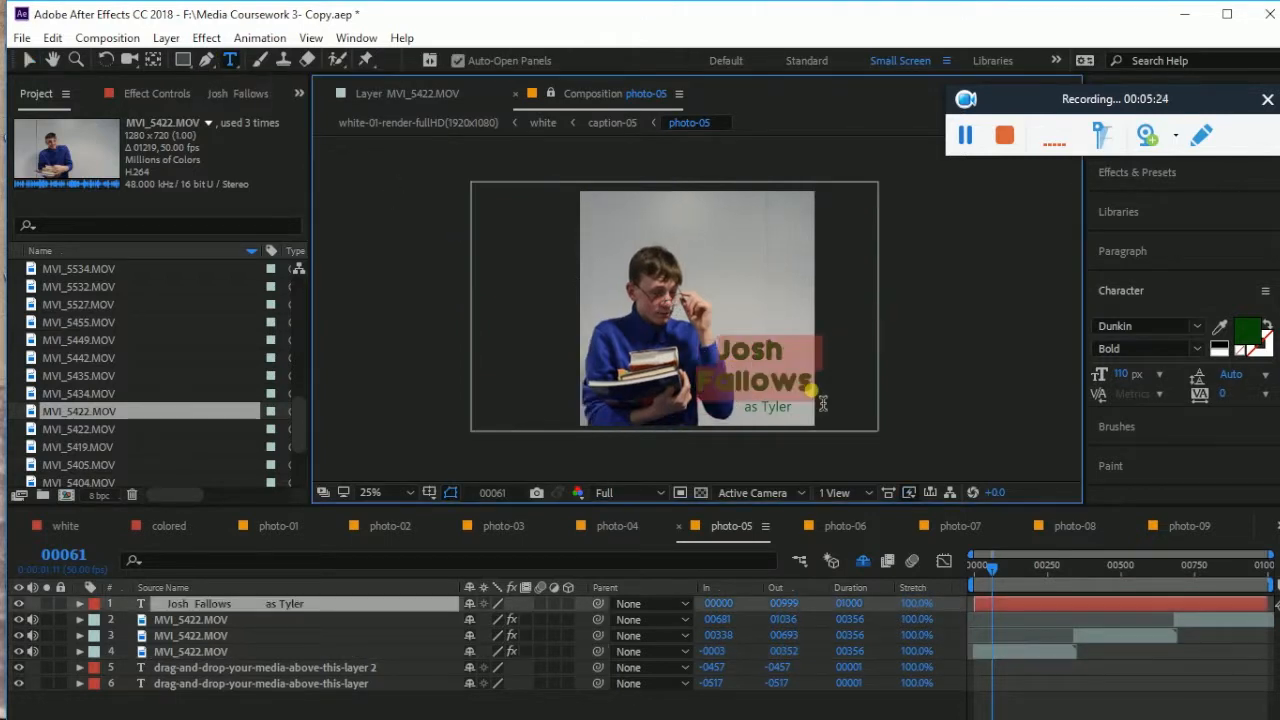
Give the caption a dark green fill and a red BD1010 stroke
click(1248, 333)
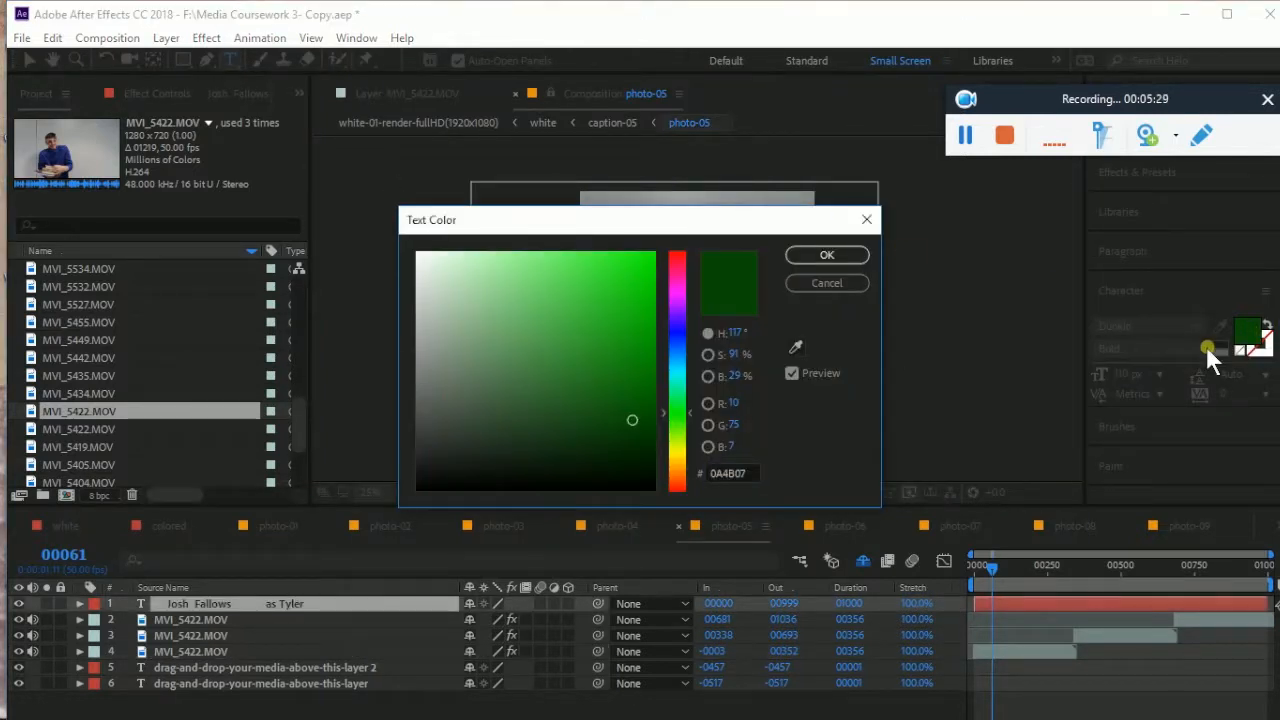
key(Return)
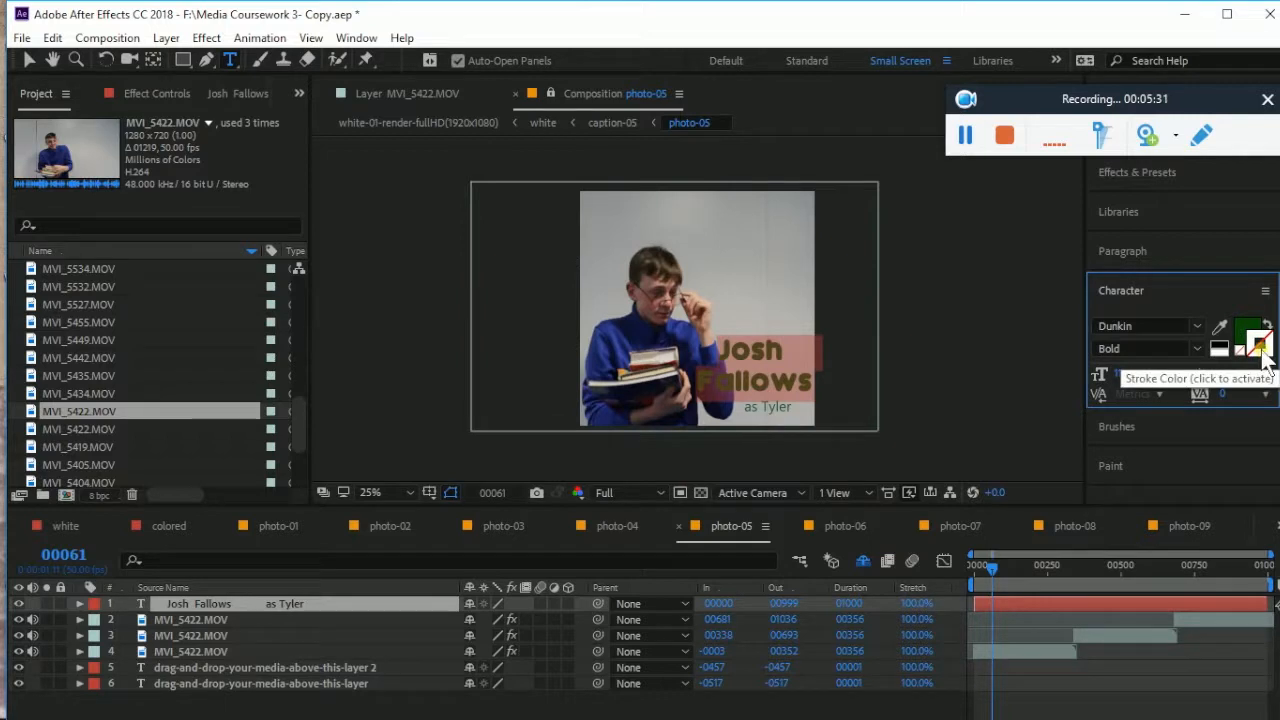
click(1262, 348)
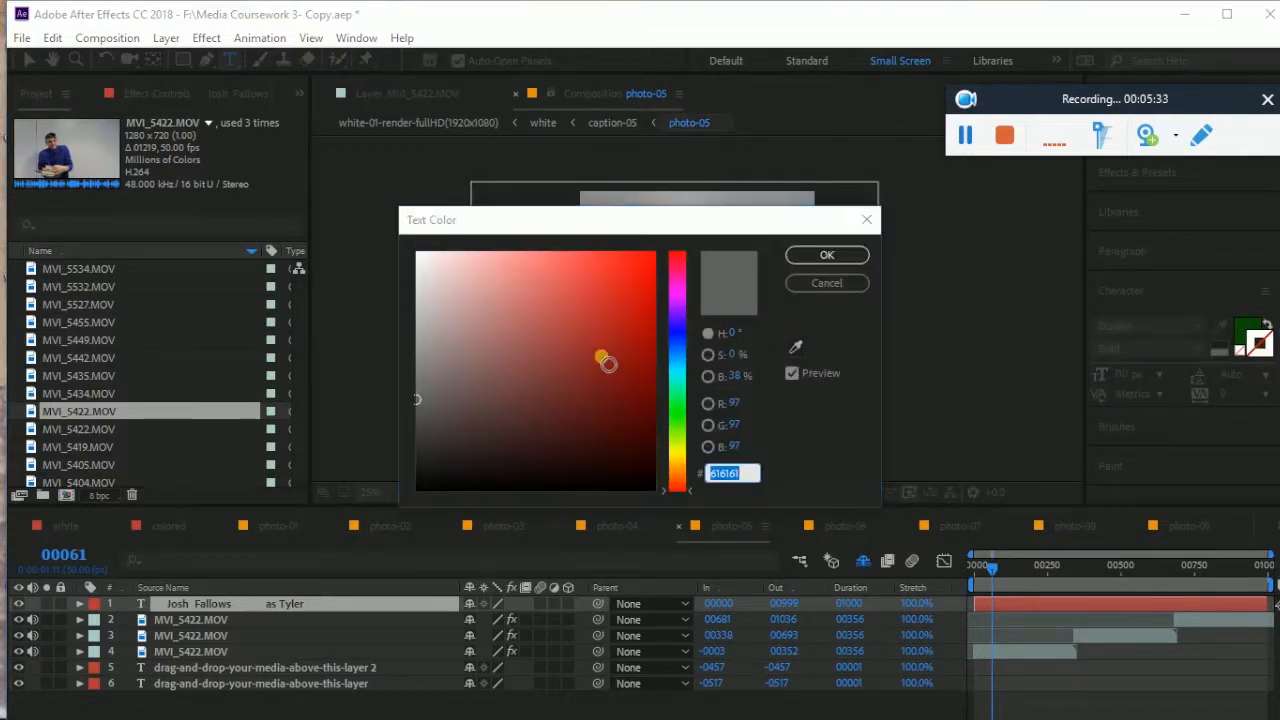
click(601, 365)
click(635, 313)
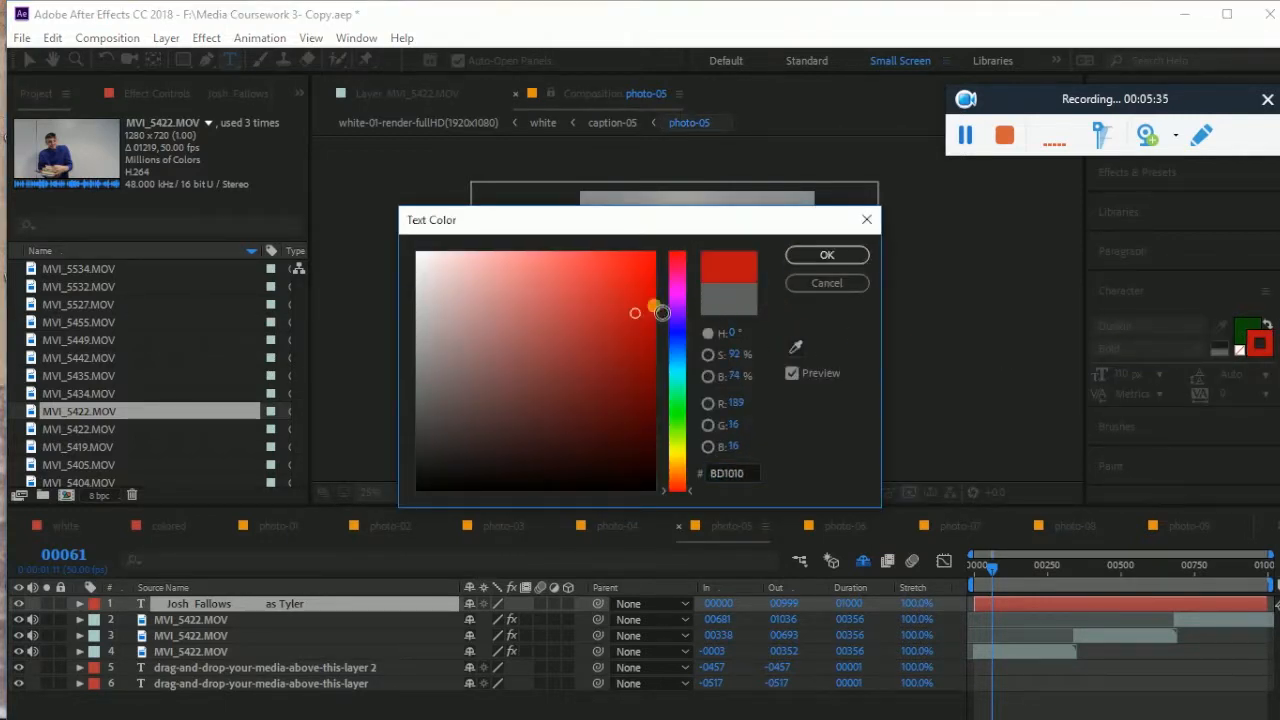
click(822, 258)
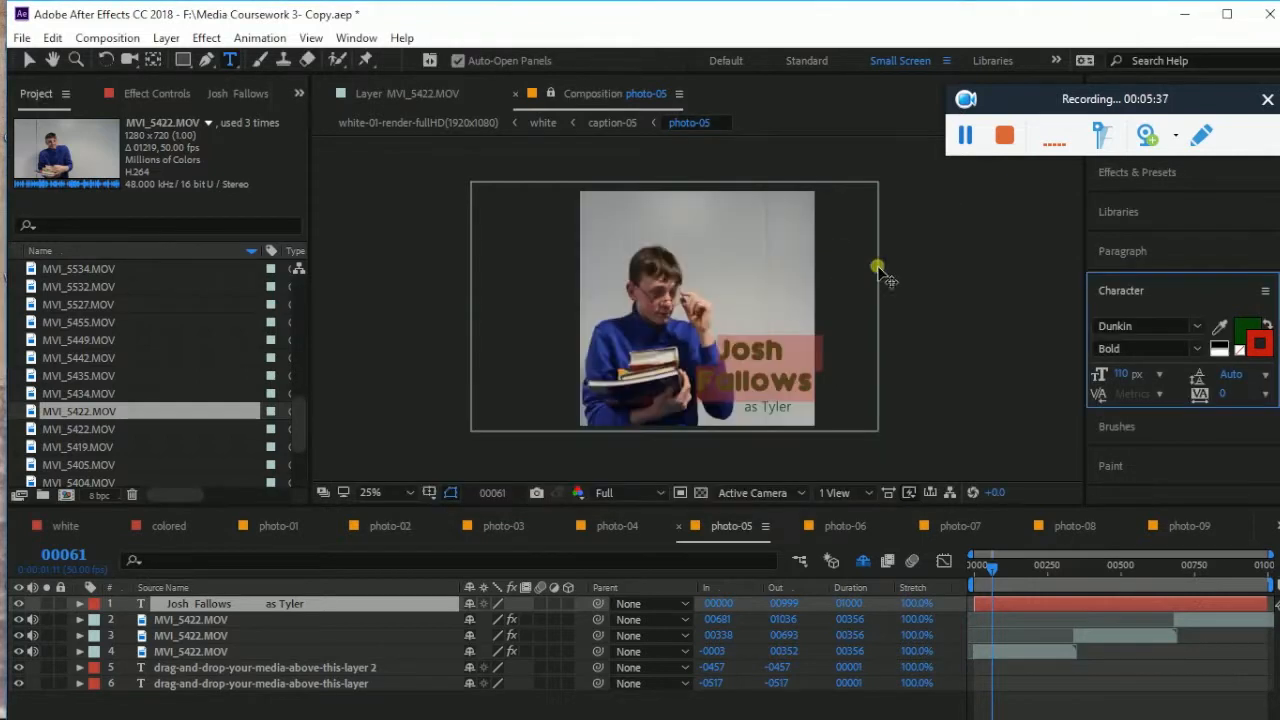
Reselect 'Josh' and reapply the dark green fill
click(932, 359)
click(779, 355)
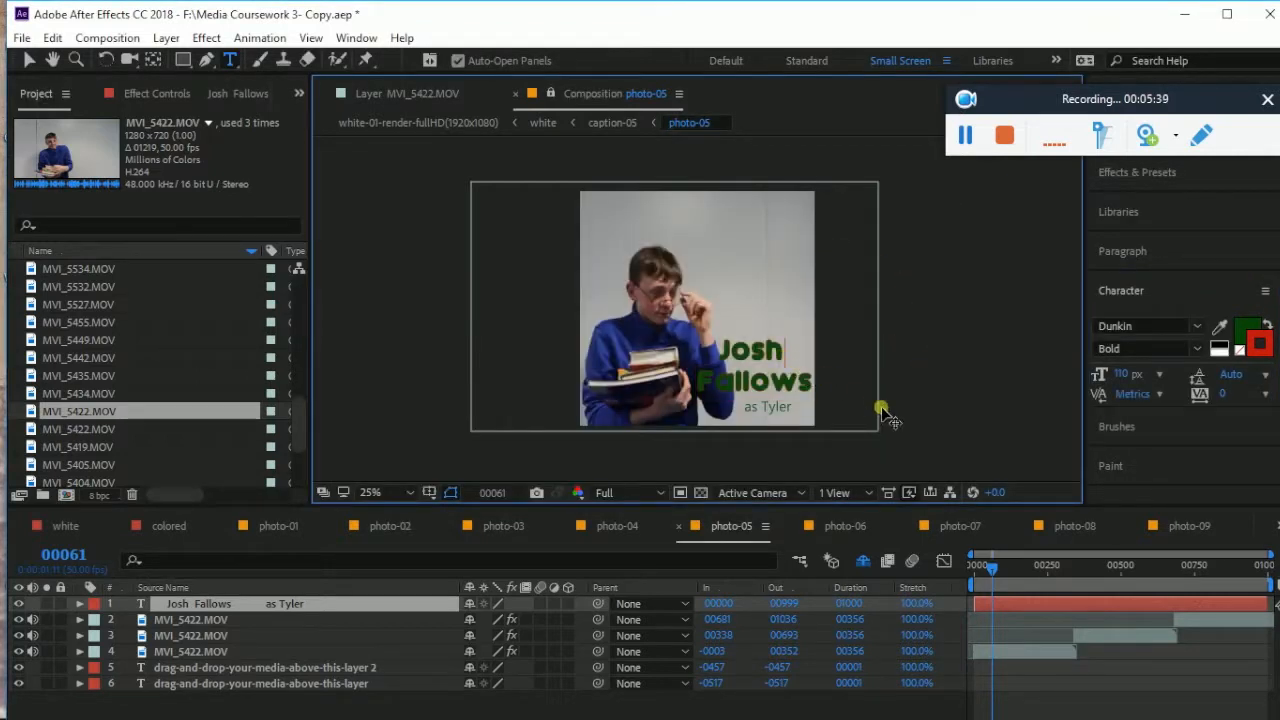
drag(722, 352, 807, 400)
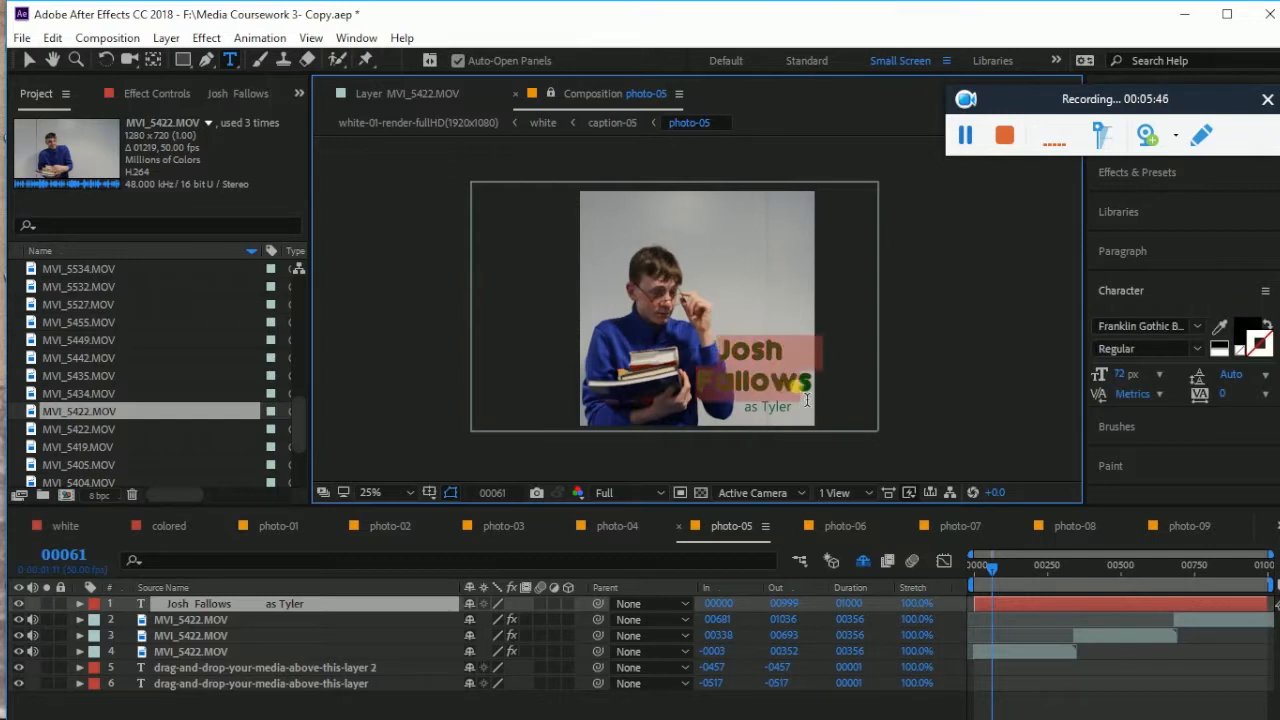
click(1255, 340)
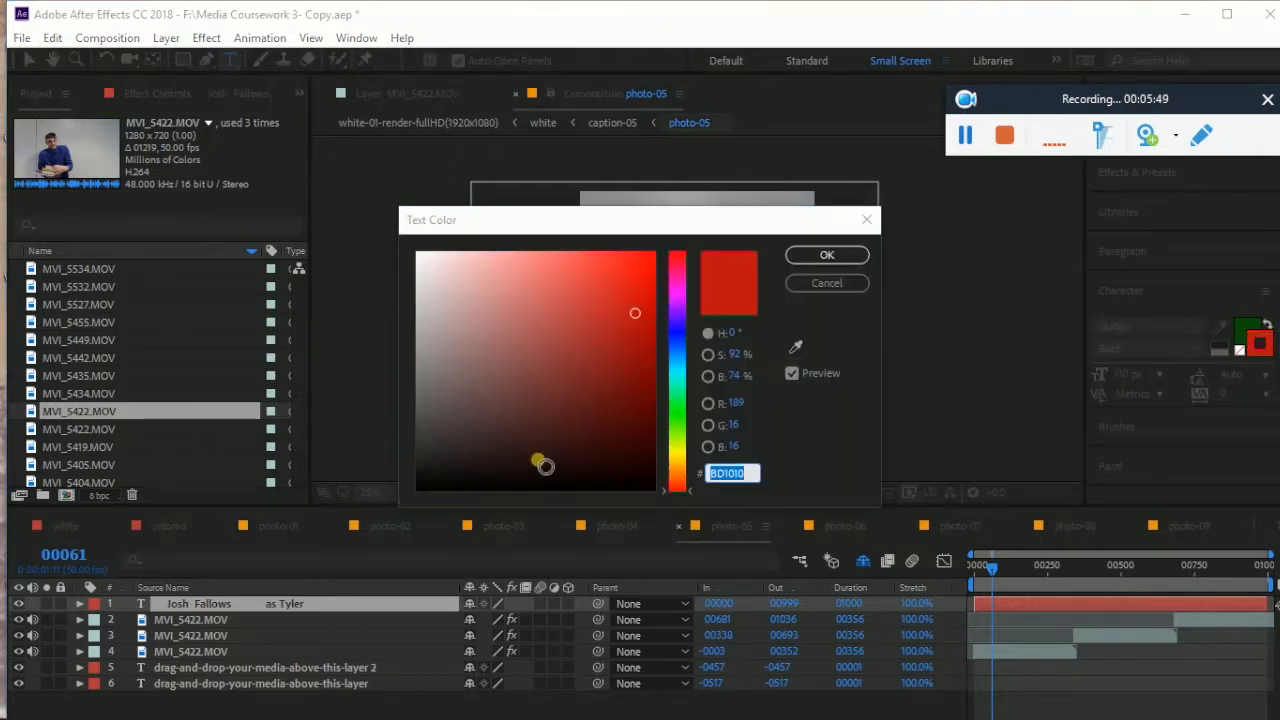
click(860, 258)
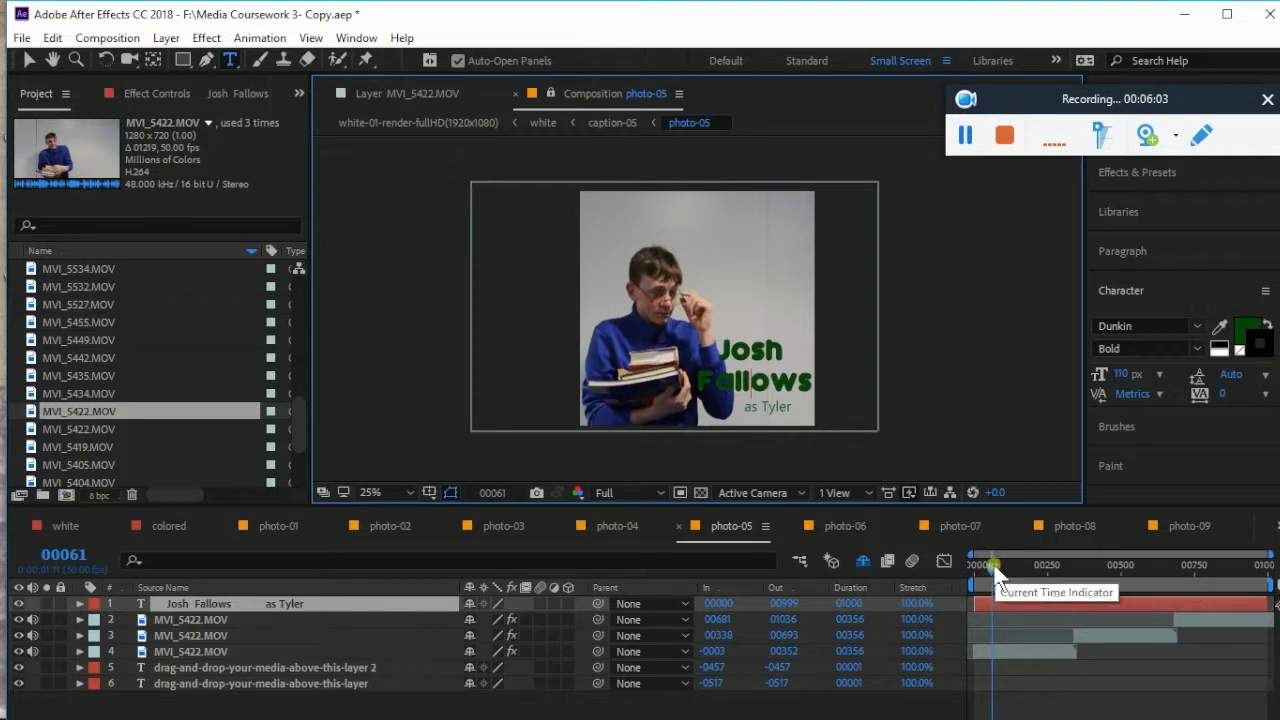
Split the caption layer at frame 00099 and delete the earlier piece
mouse_move(993, 566)
mouse_down()
mouse_move(976, 556)
mouse_move(1005, 569)
mouse_up()
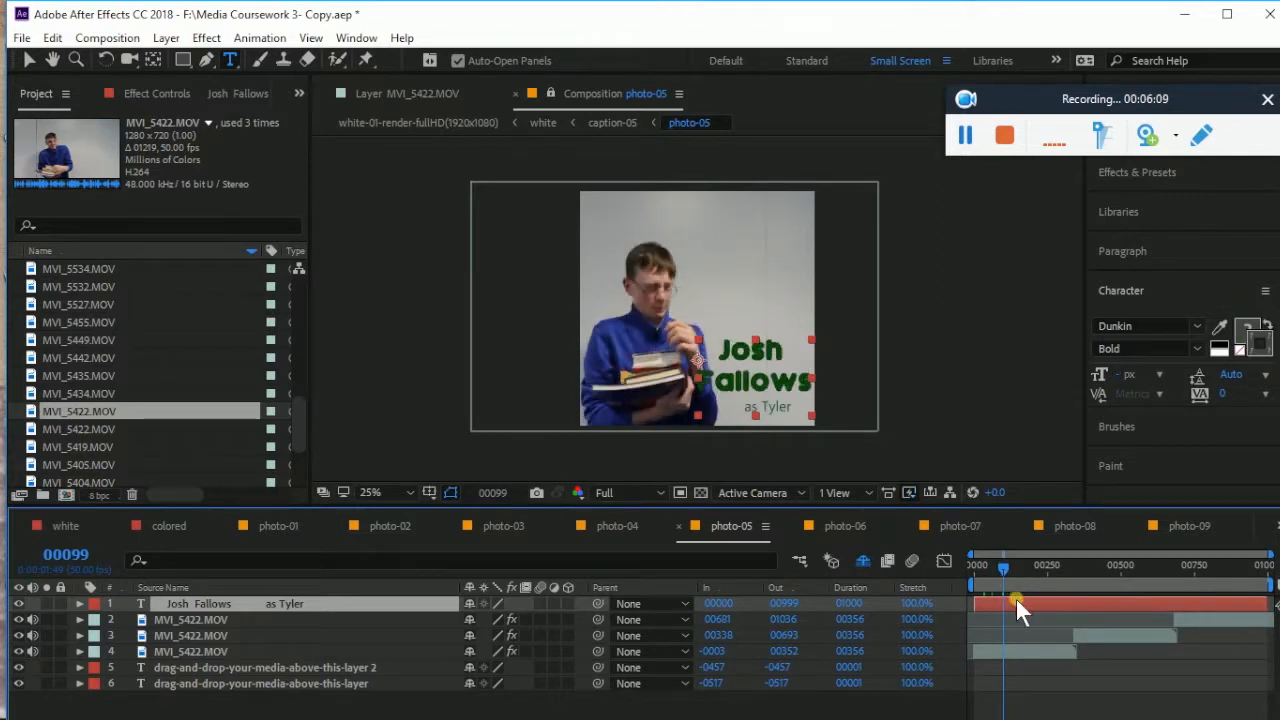
click(52, 37)
click(165, 300)
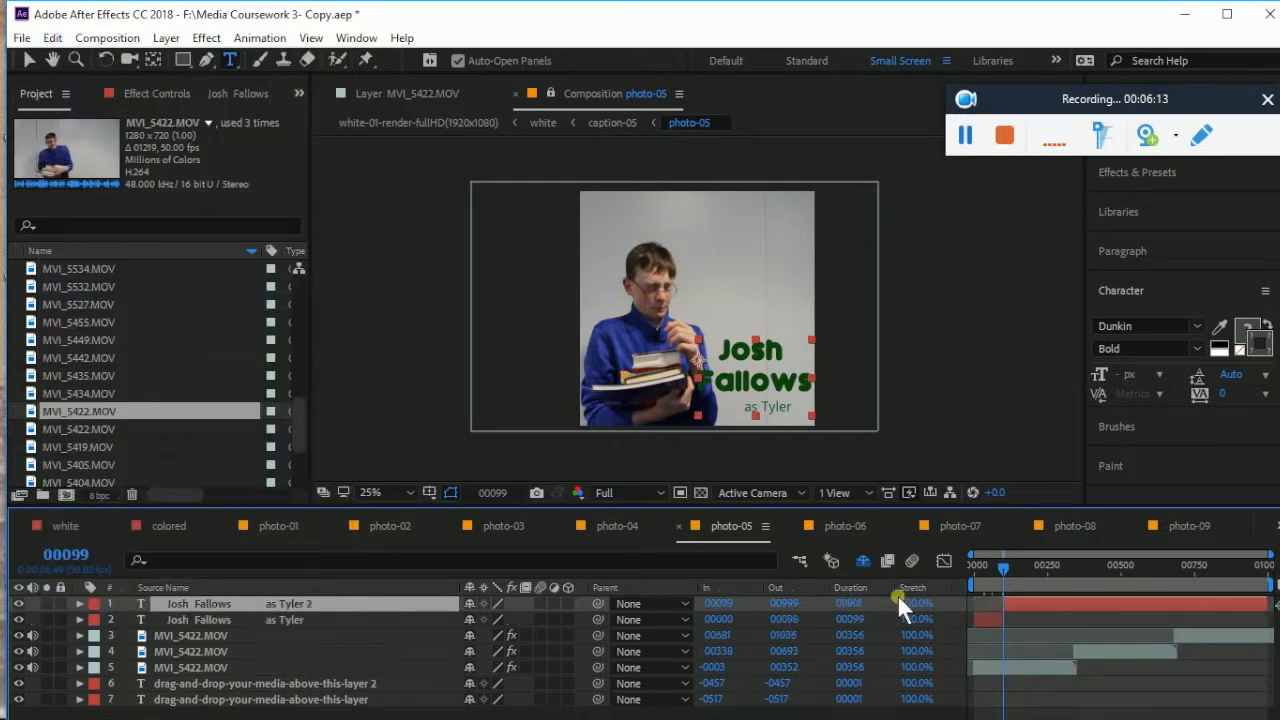
click(994, 618)
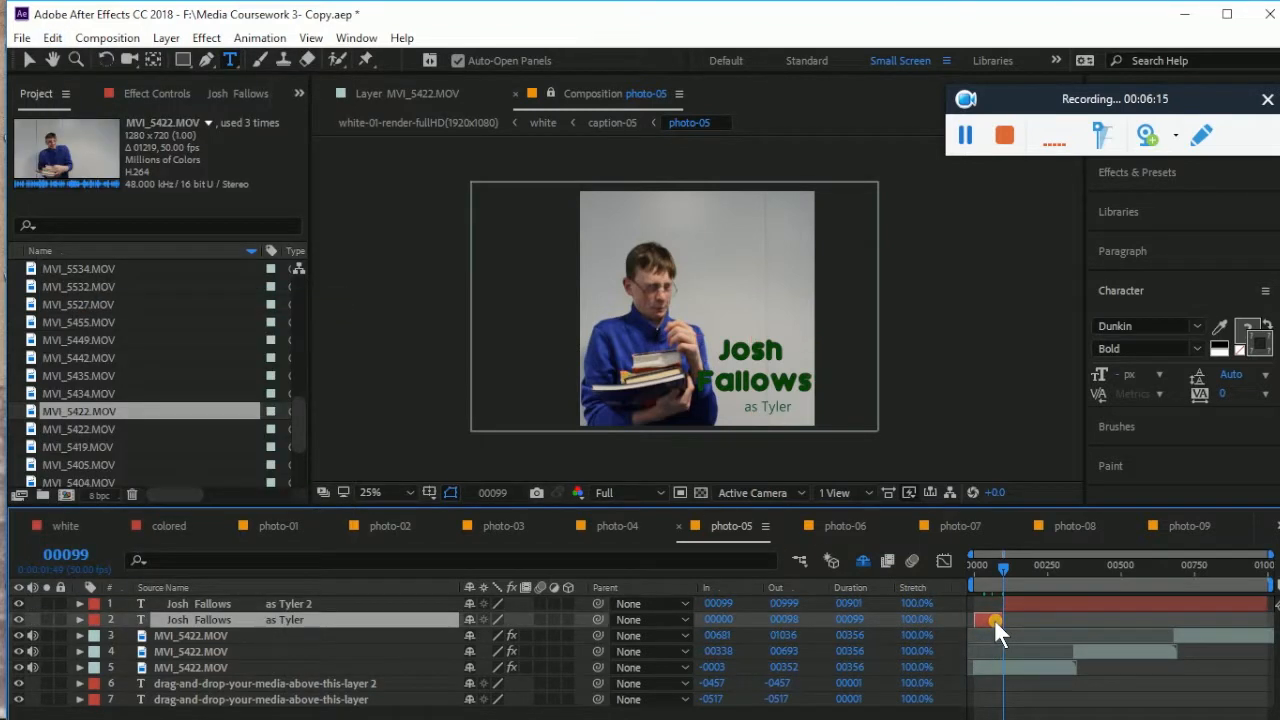
key(Delete)
Split the caption layer again at frame 335, keeping the part ending at 00334
drag(1004, 569, 1072, 563)
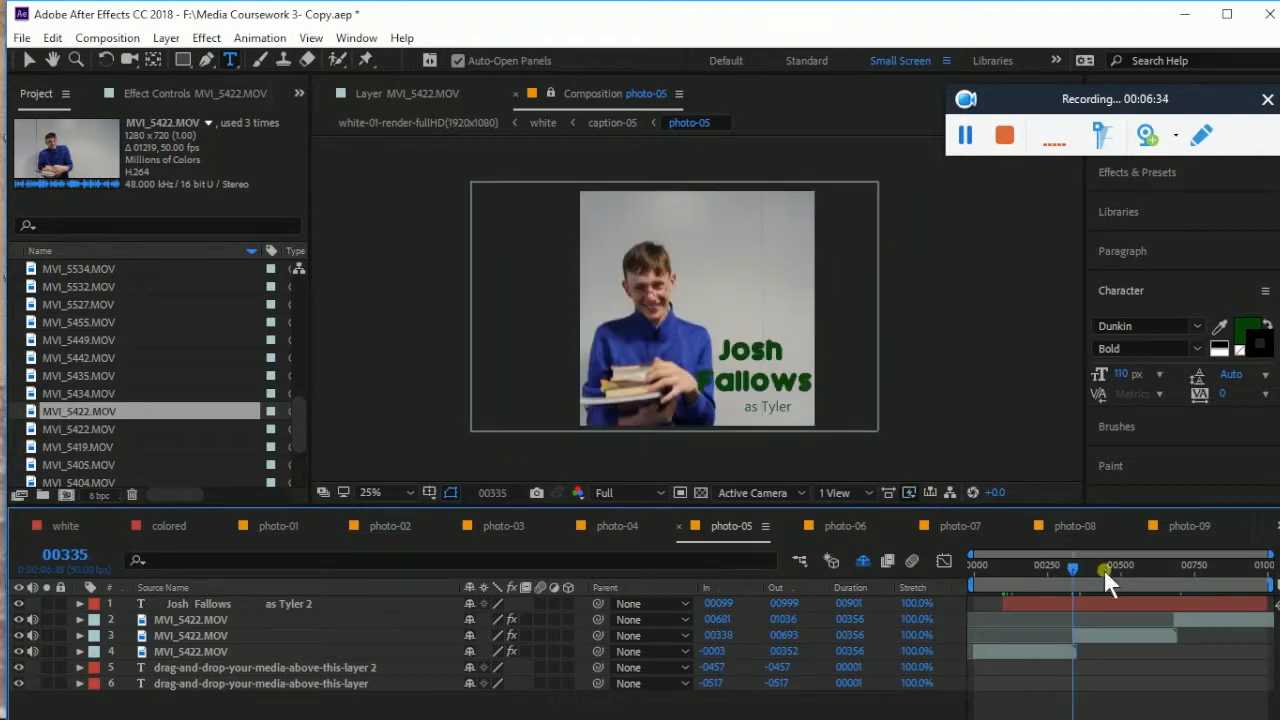
click(1098, 603)
click(53, 38)
click(175, 300)
click(1102, 600)
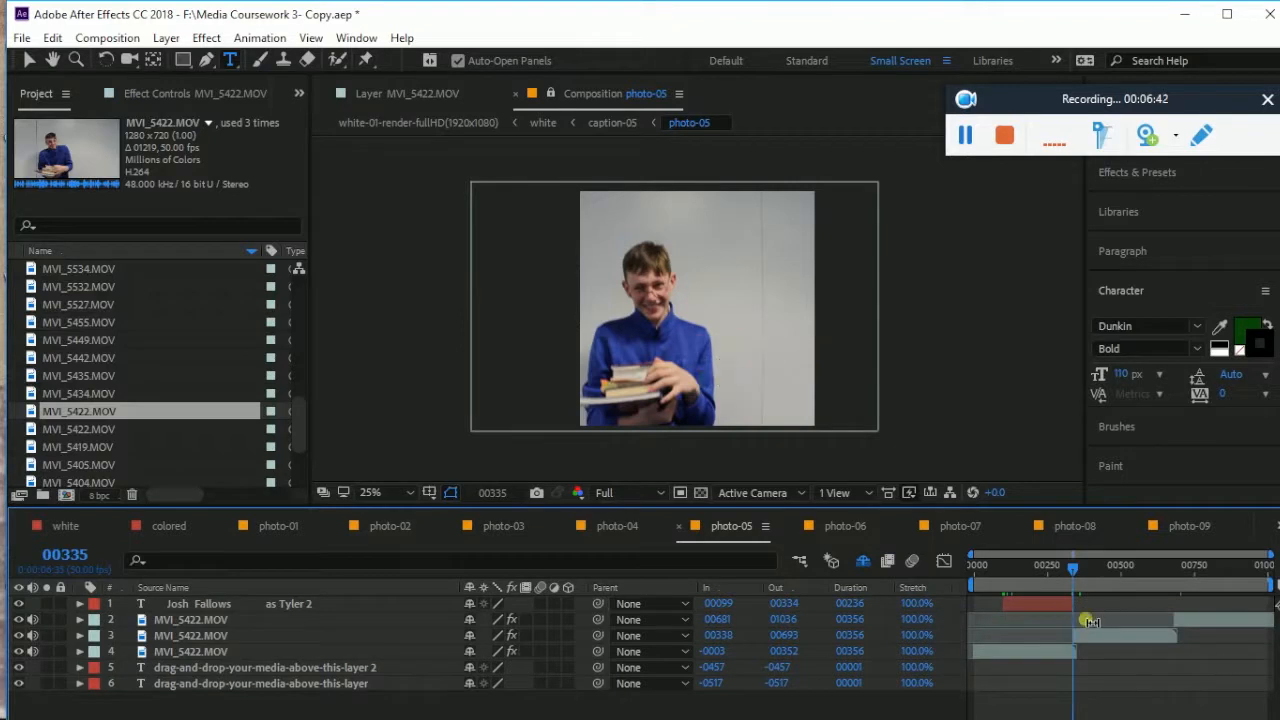
click(1012, 605)
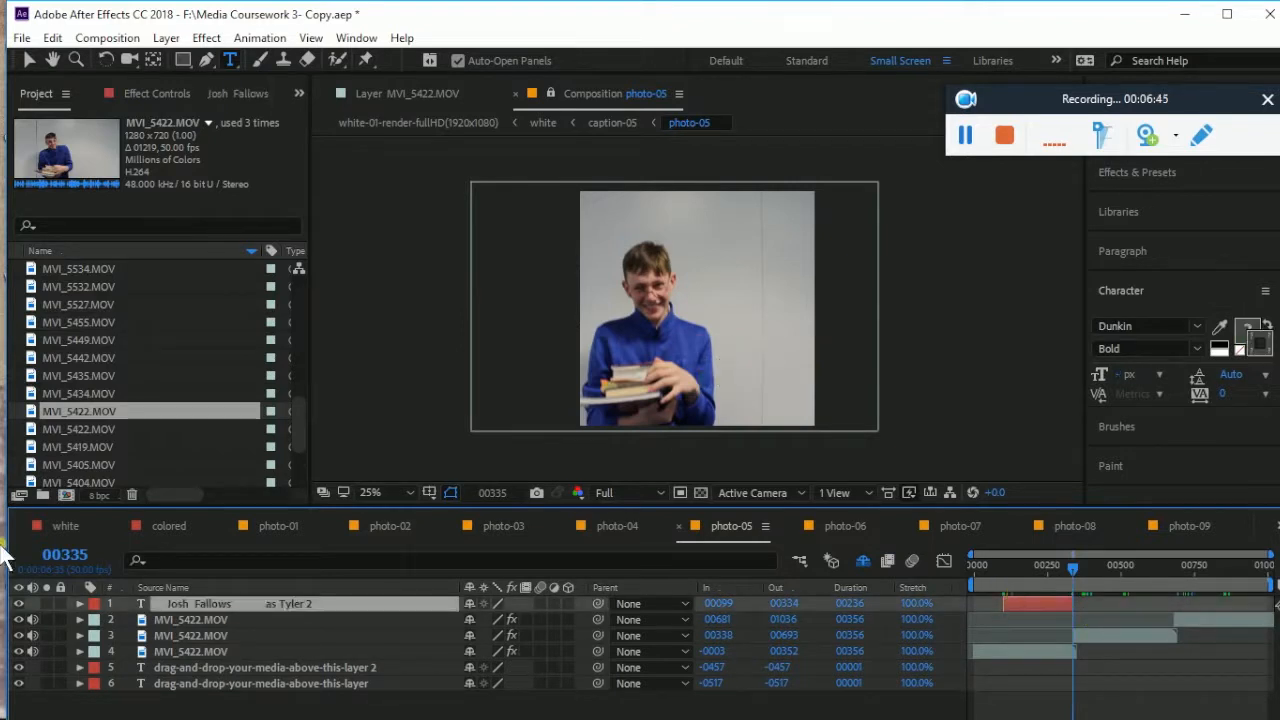
click(79, 604)
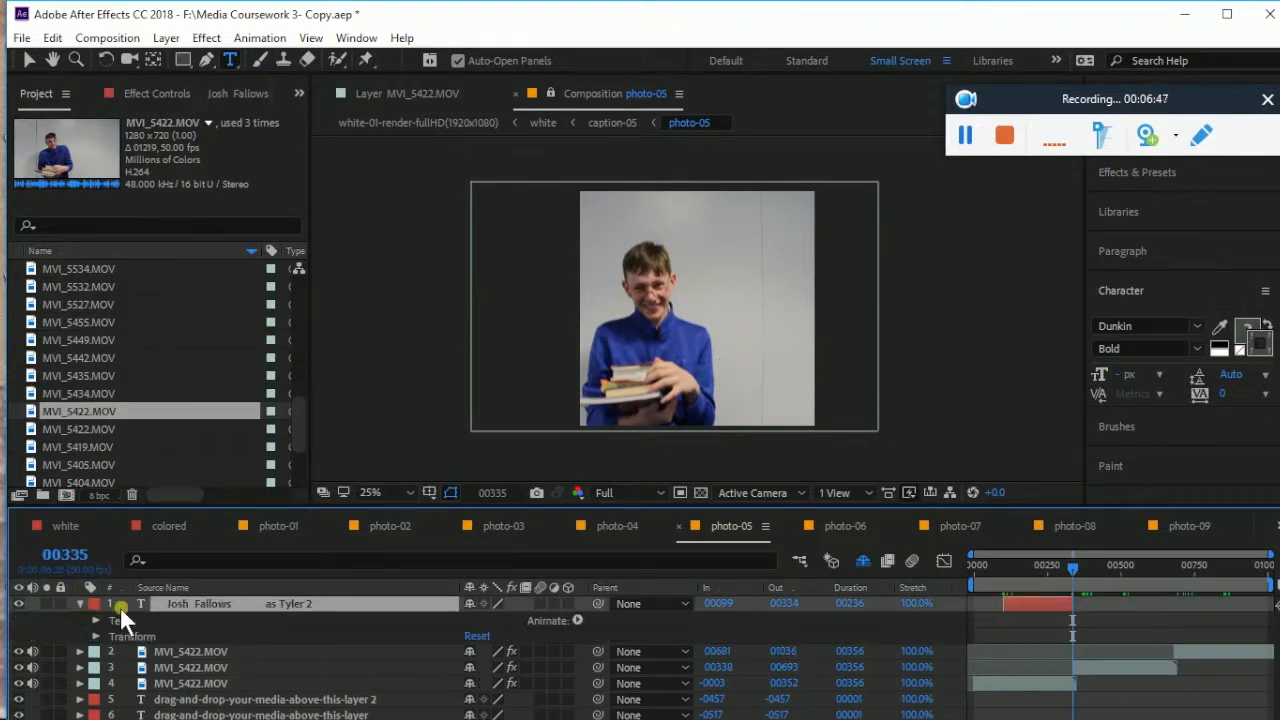
click(578, 620)
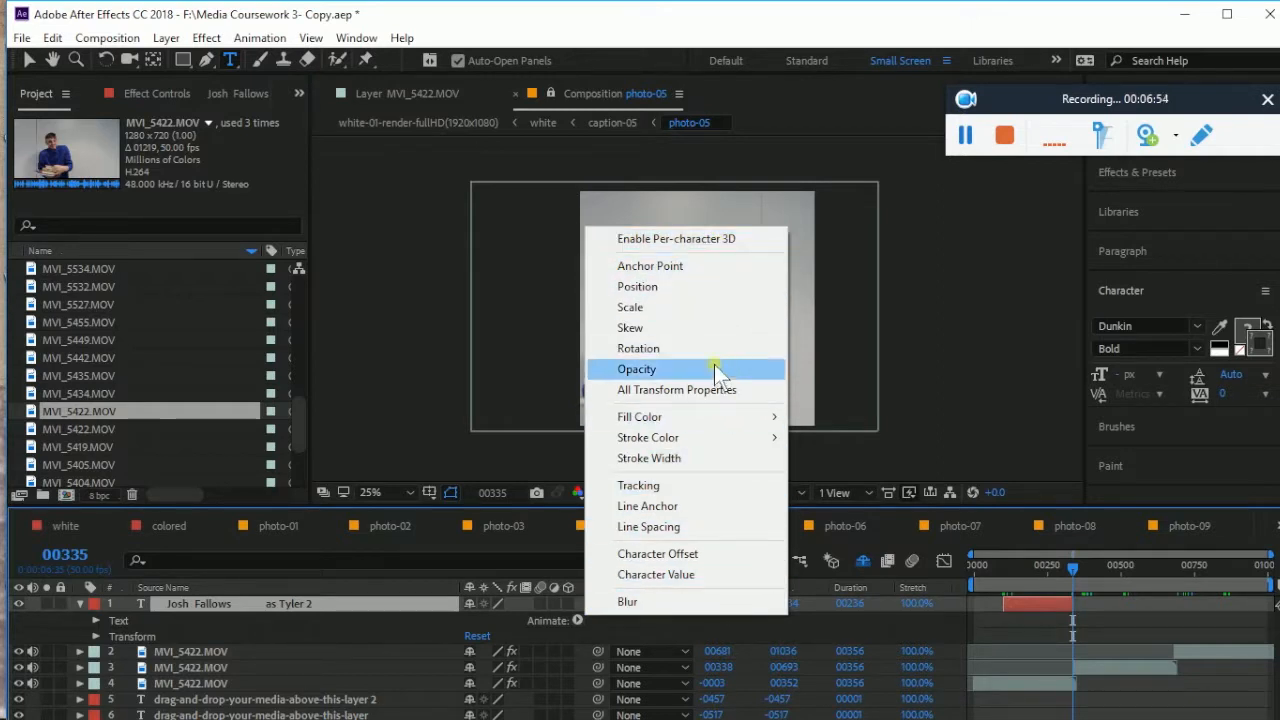
click(708, 311)
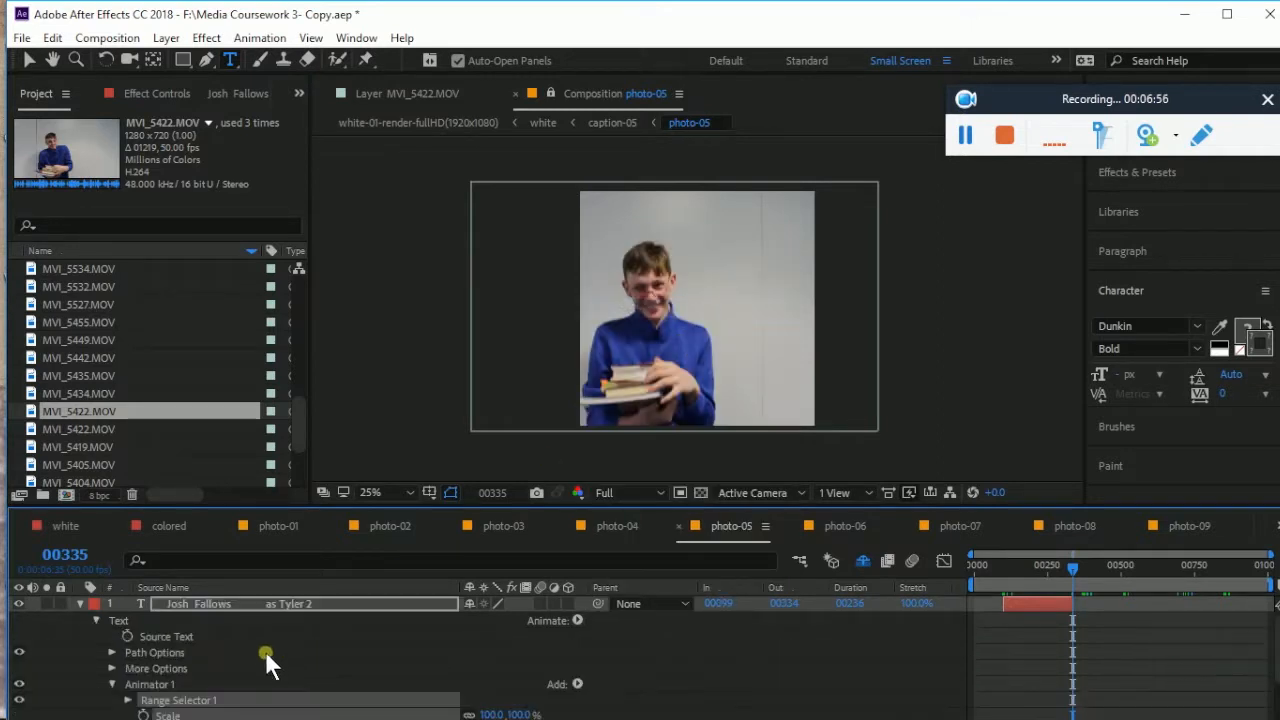
scroll(200, 636, down, 1)
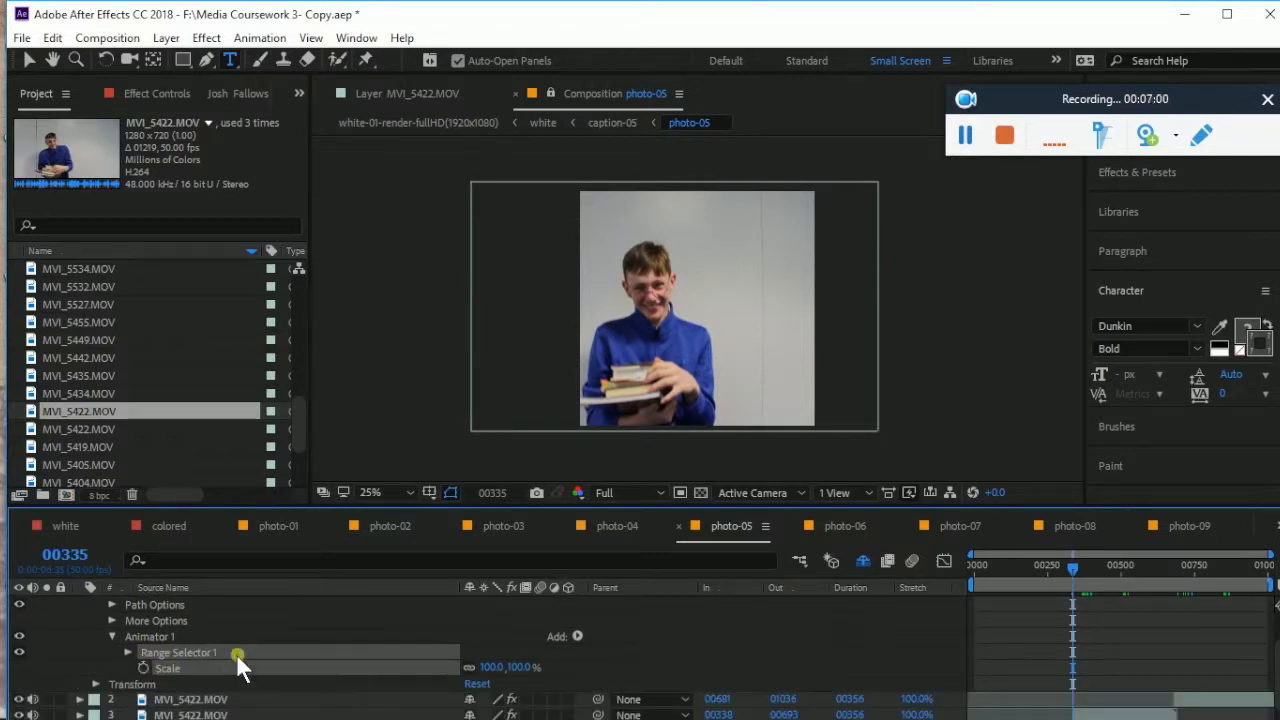
Expand Range Selector 1 and set the animator's Scale to 0%
click(125, 652)
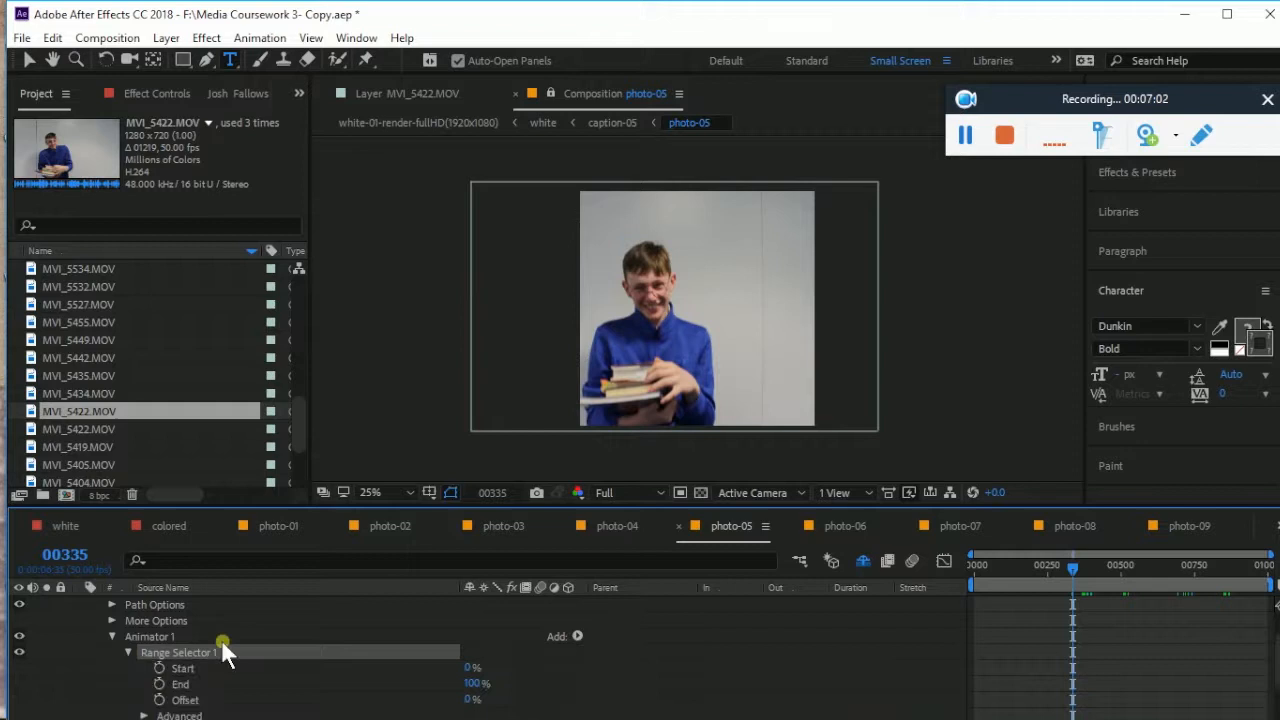
scroll(294, 634, down, 1)
scroll(294, 634, down, 1)
scroll(294, 634, up, 2)
scroll(294, 634, up, 1)
scroll(294, 634, down, 1)
scroll(294, 634, up, 1)
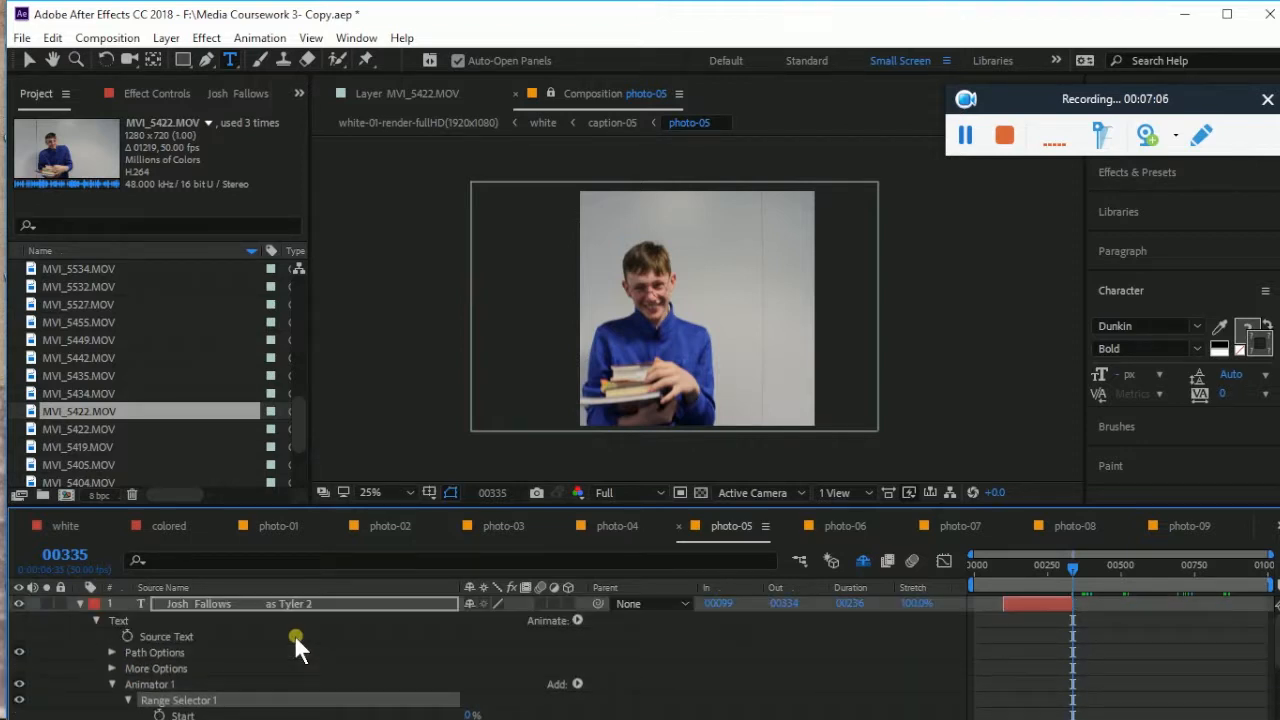
scroll(294, 634, down, 2)
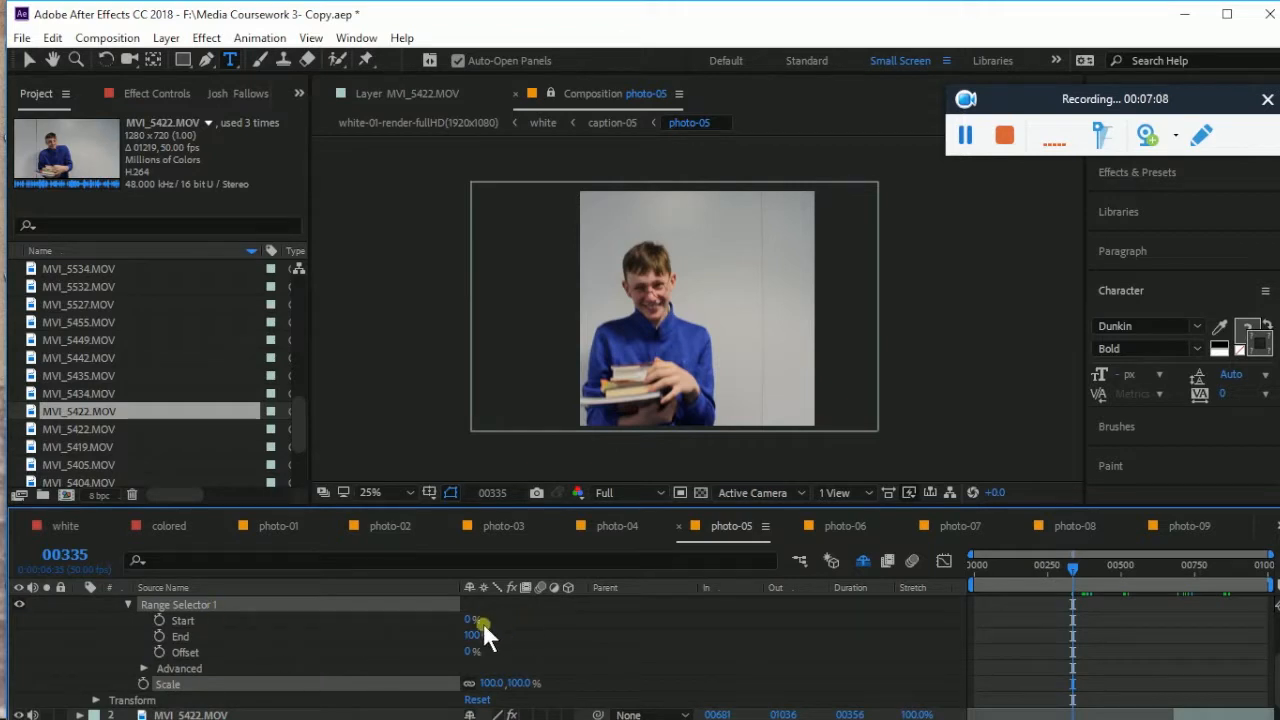
click(491, 682)
text(0)
click(563, 675)
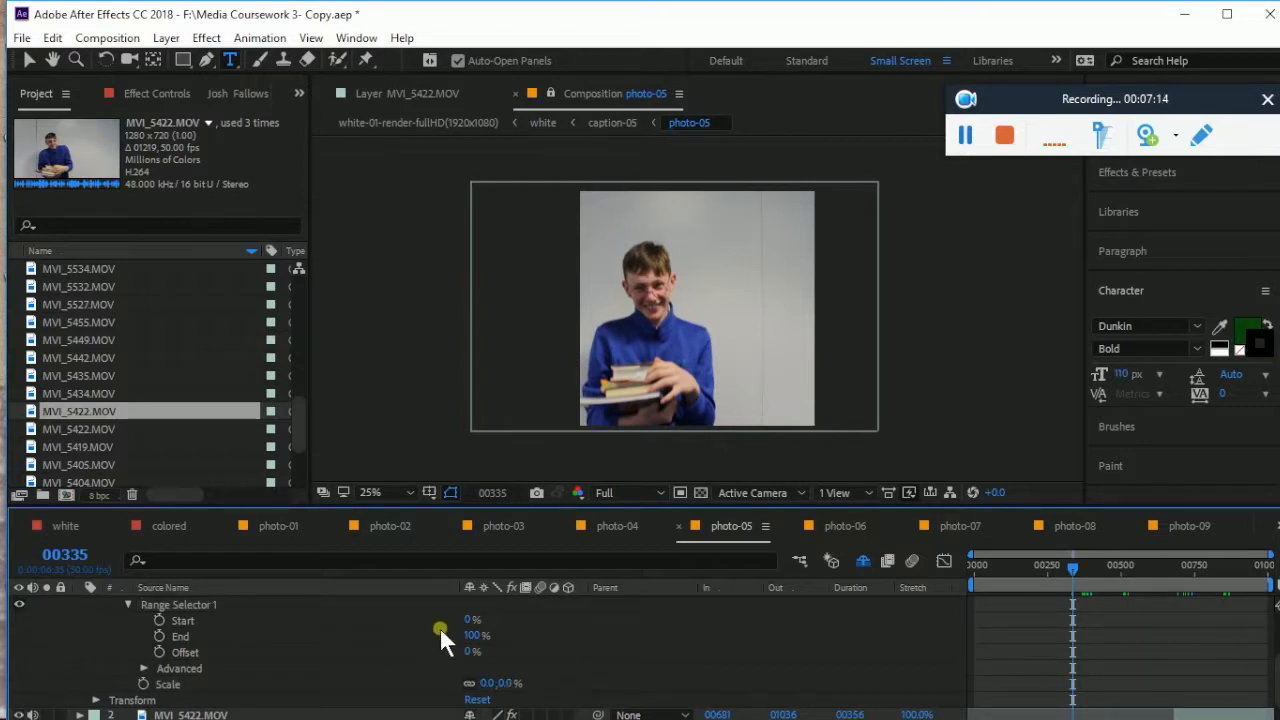
scroll(660, 648, up, 3)
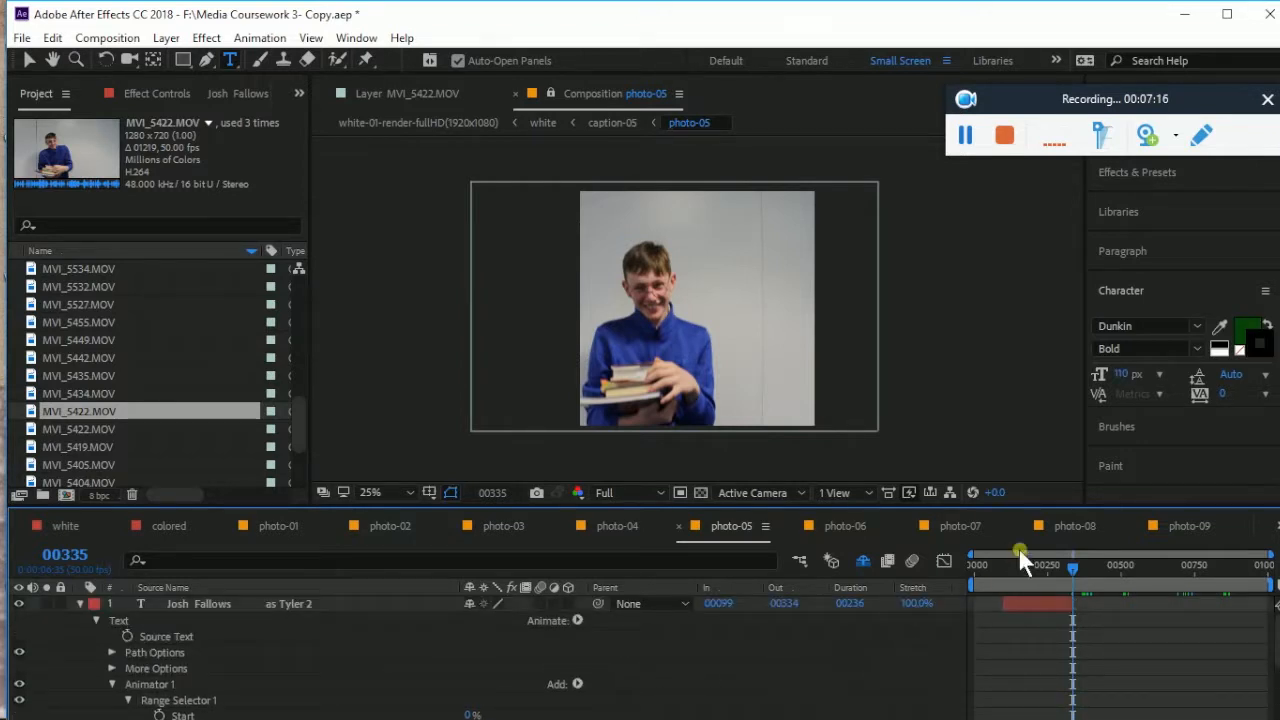
Go back to frame 00096 and start keyframing Range Selector Start
drag(1030, 572, 1008, 599)
scroll(1009, 607, down, 1)
scroll(1011, 608, up, 1)
drag(1066, 565, 1001, 572)
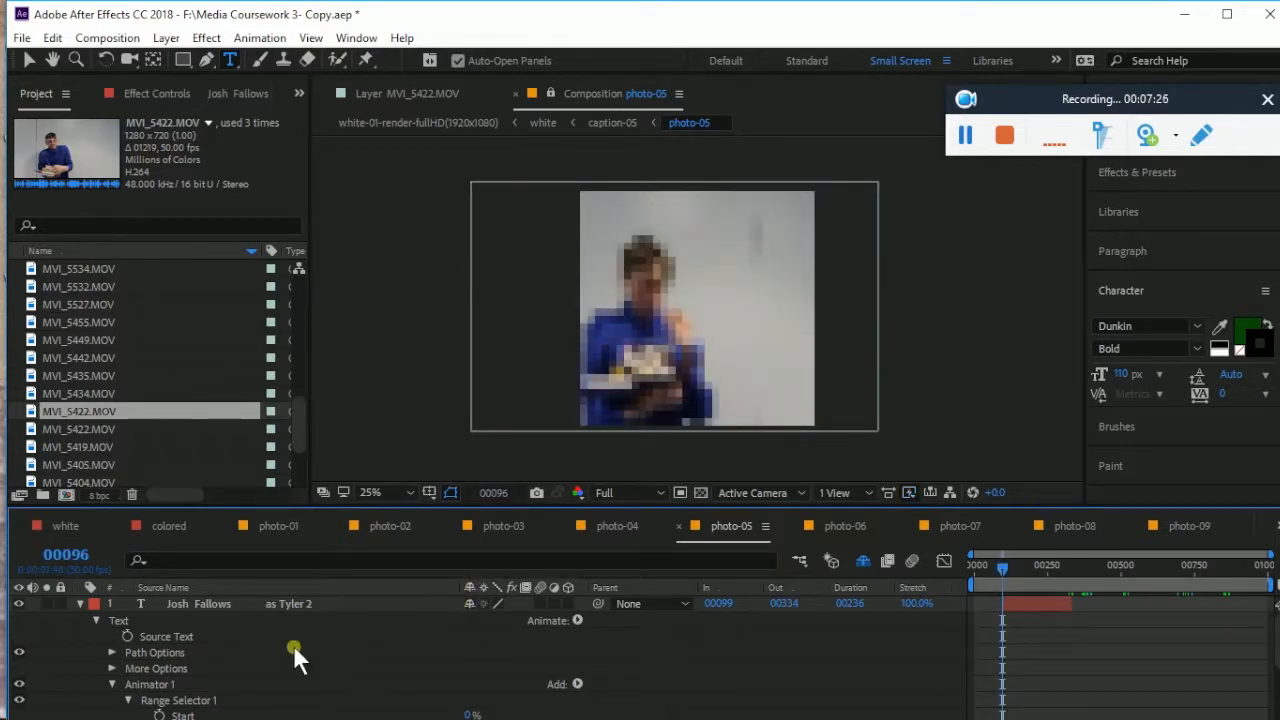
scroll(240, 662, down, 1)
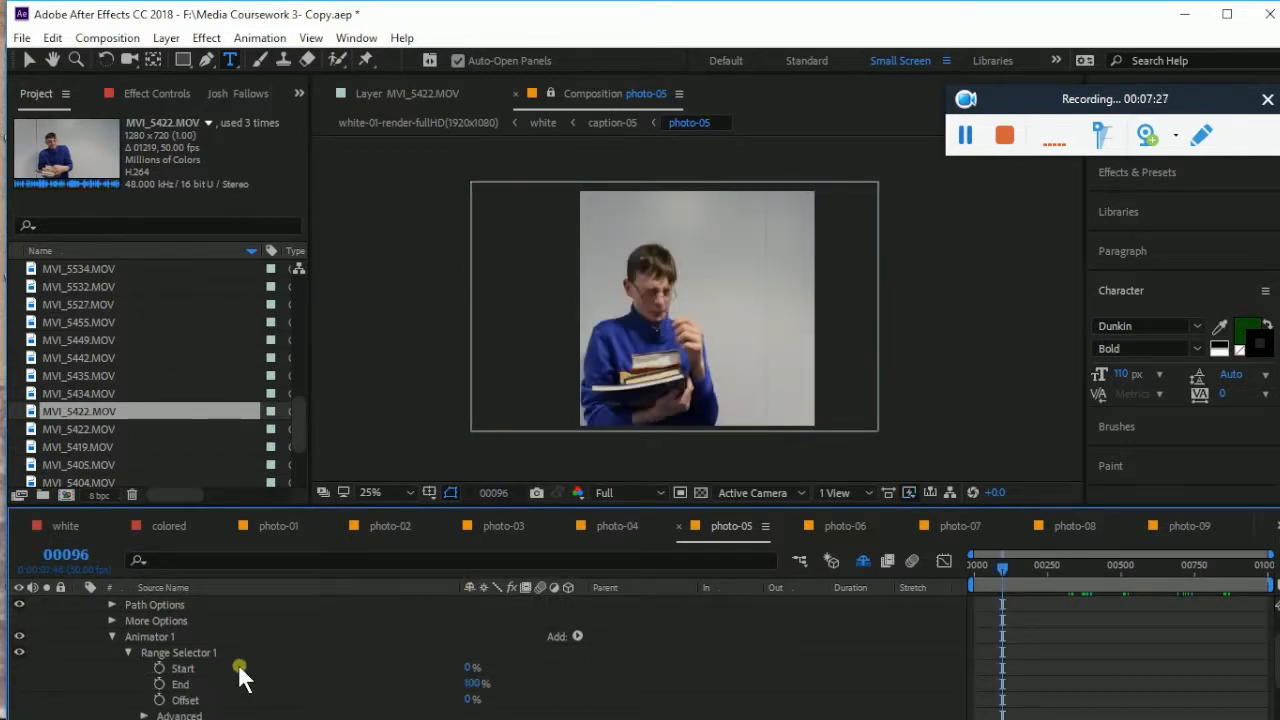
click(161, 668)
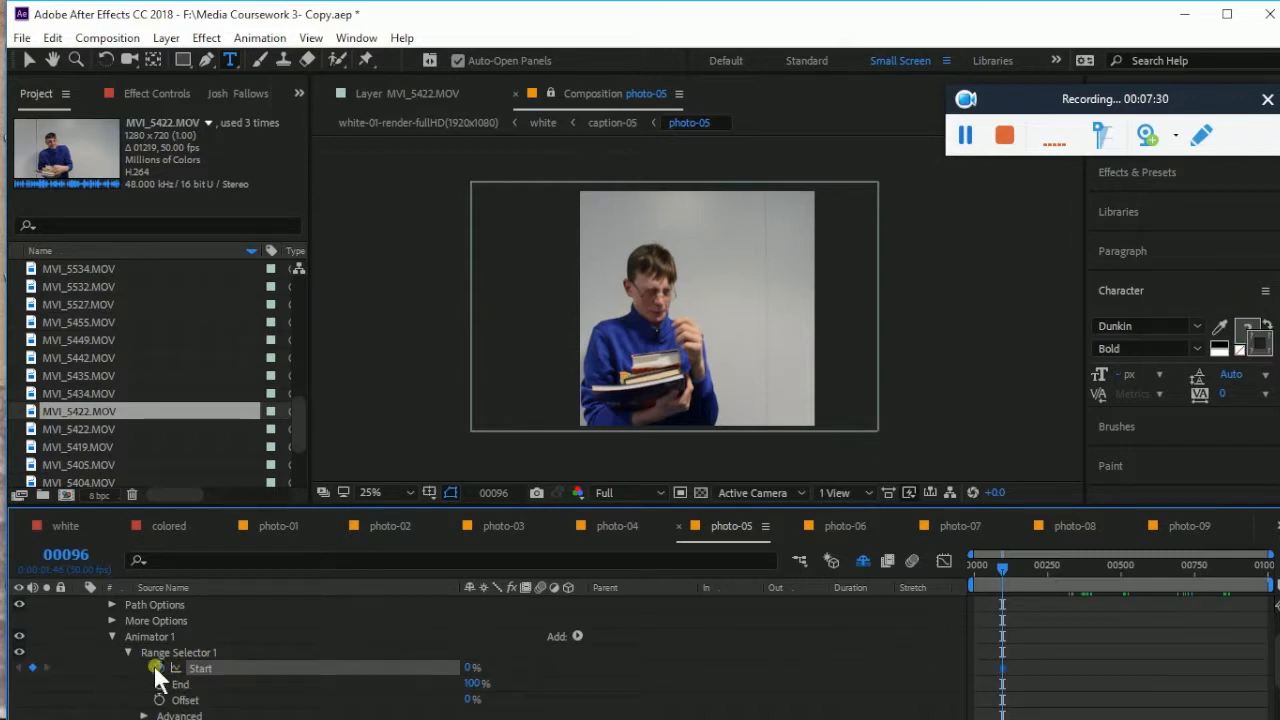
Base the range selector on Lines and key Start at 0%
scroll(329, 663, down, 2)
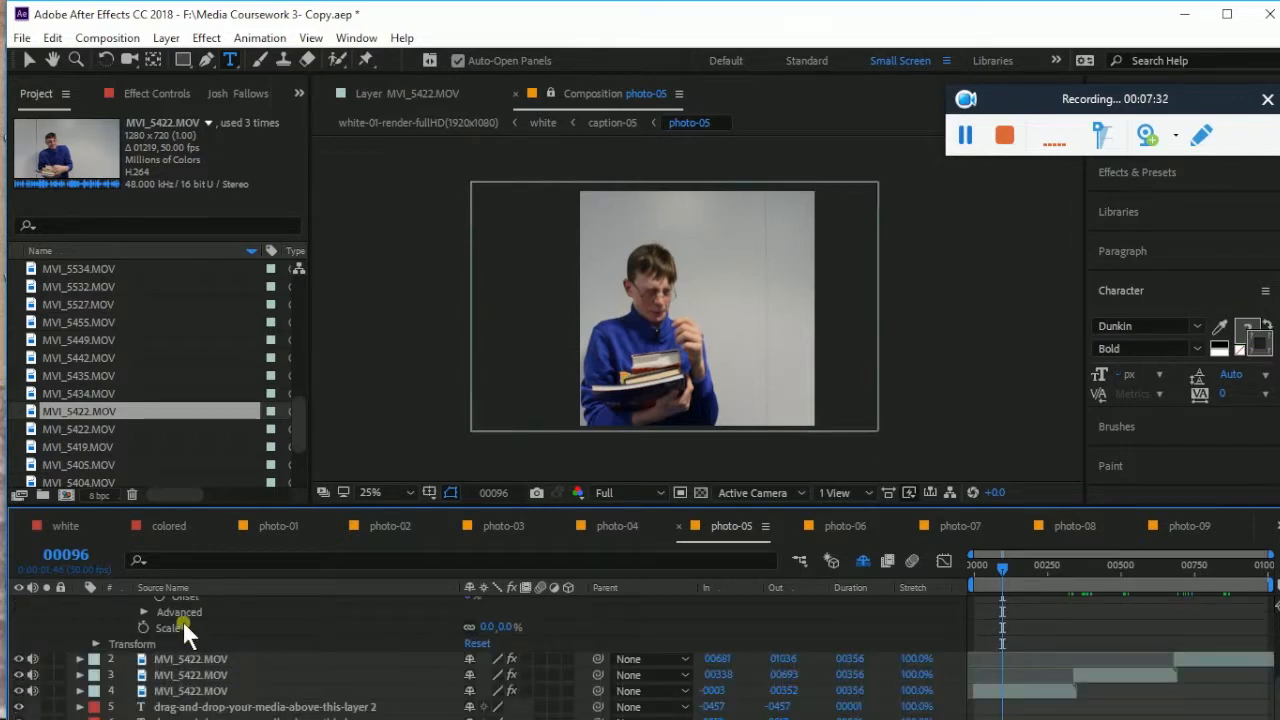
click(143, 611)
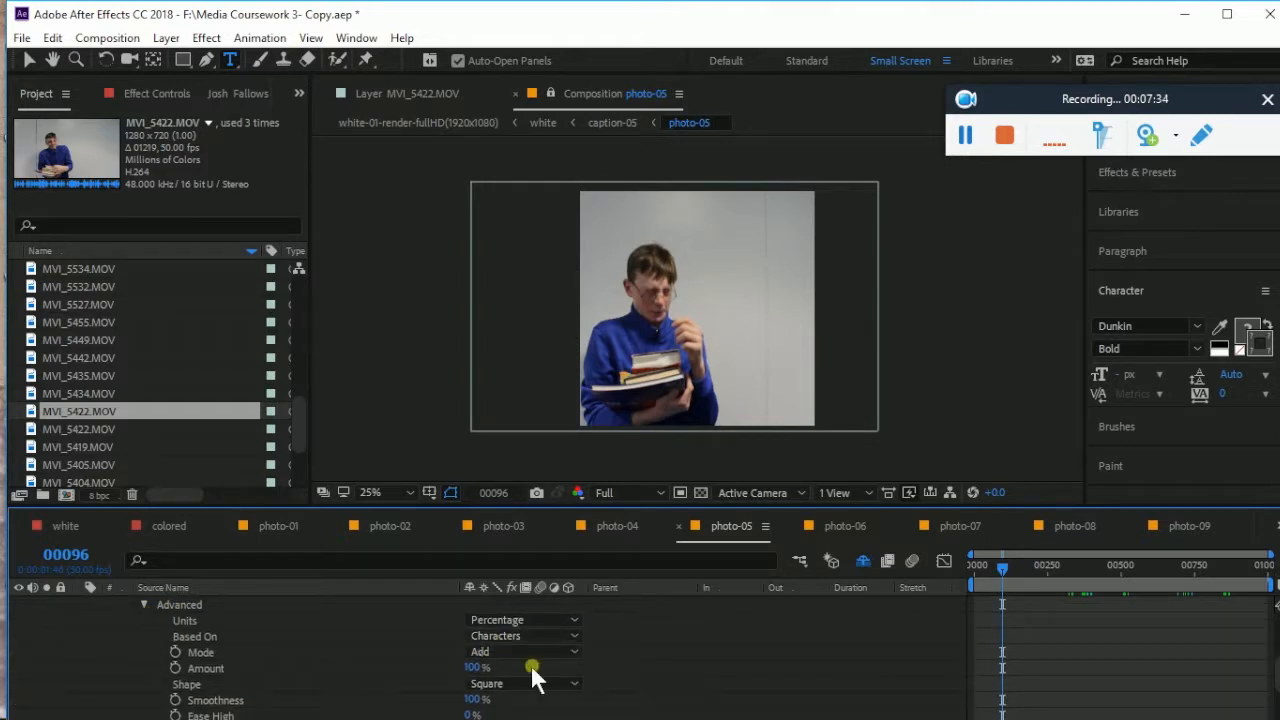
click(515, 638)
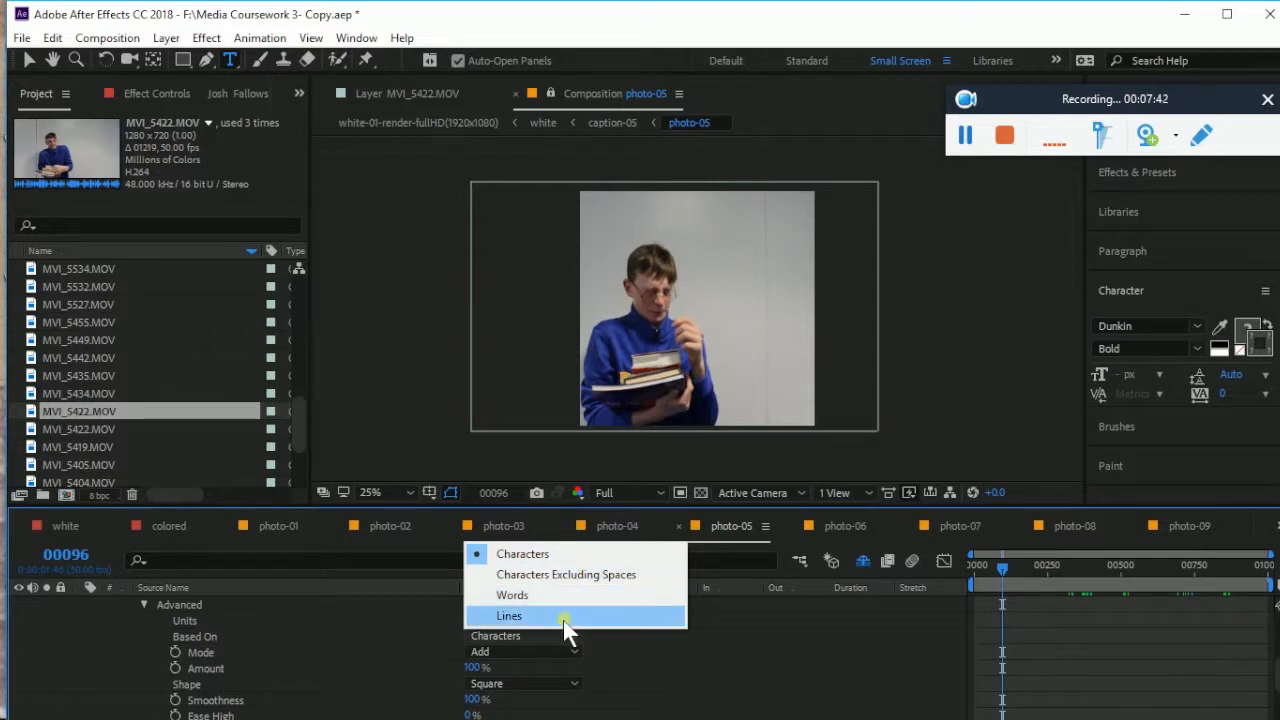
click(570, 617)
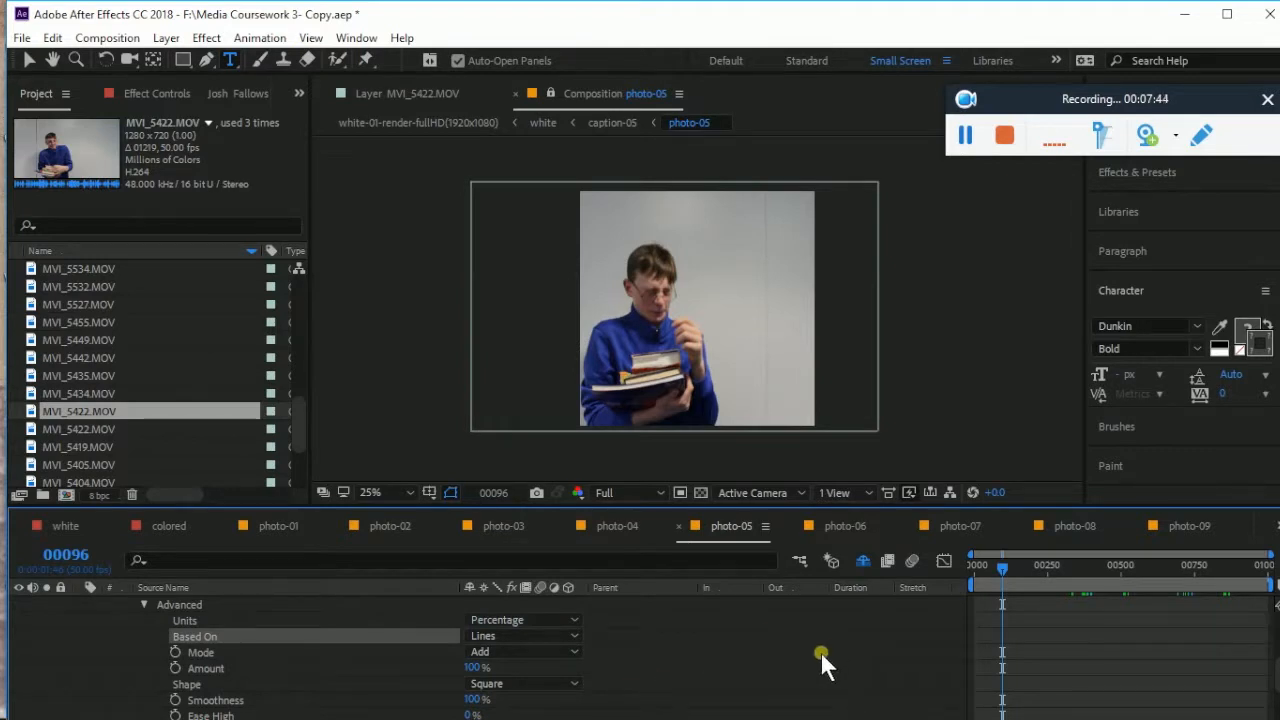
scroll(722, 670, up, 6)
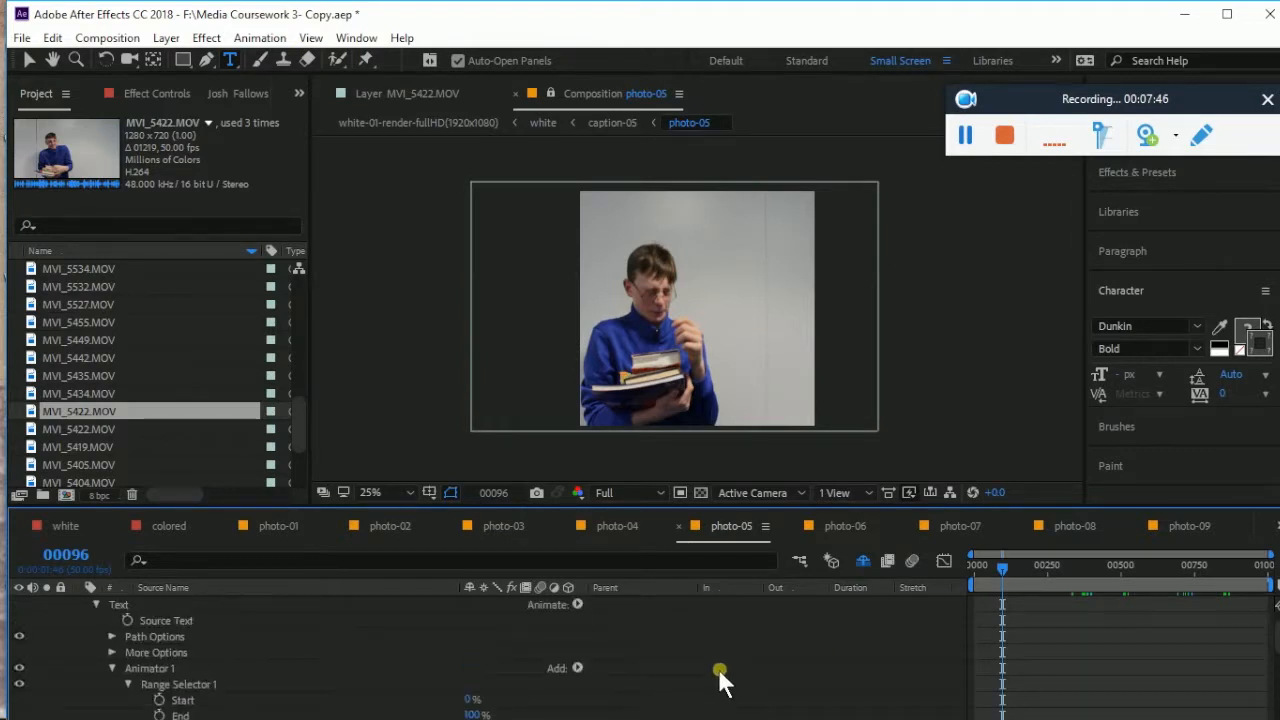
right_click(727, 661)
click(709, 655)
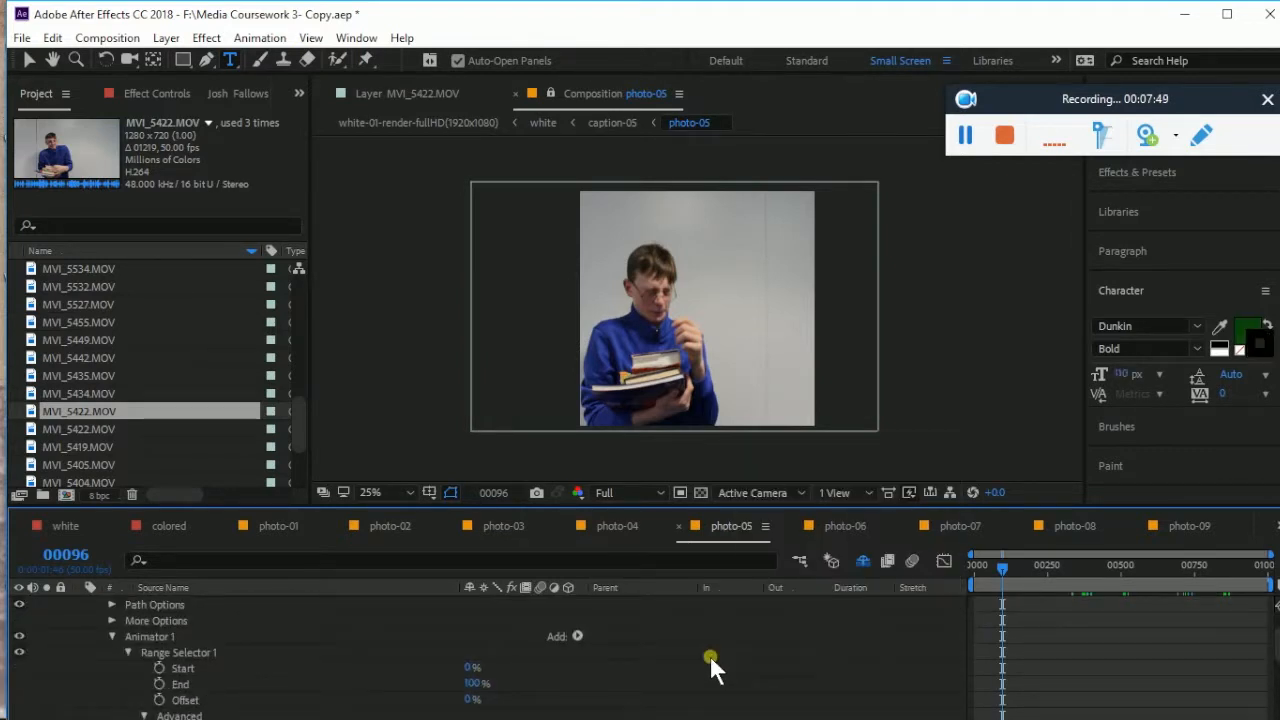
scroll(709, 655, down, 3)
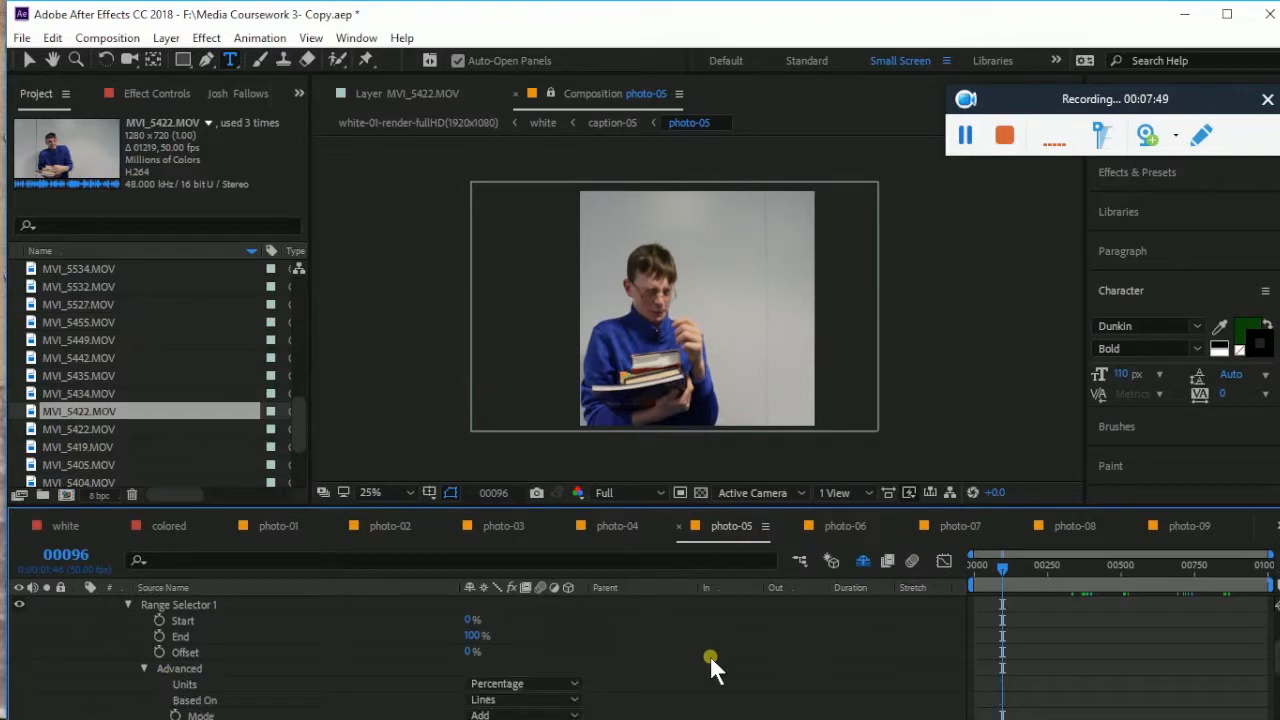
click(157, 621)
scroll(798, 664, up, 1)
scroll(863, 658, up, 2)
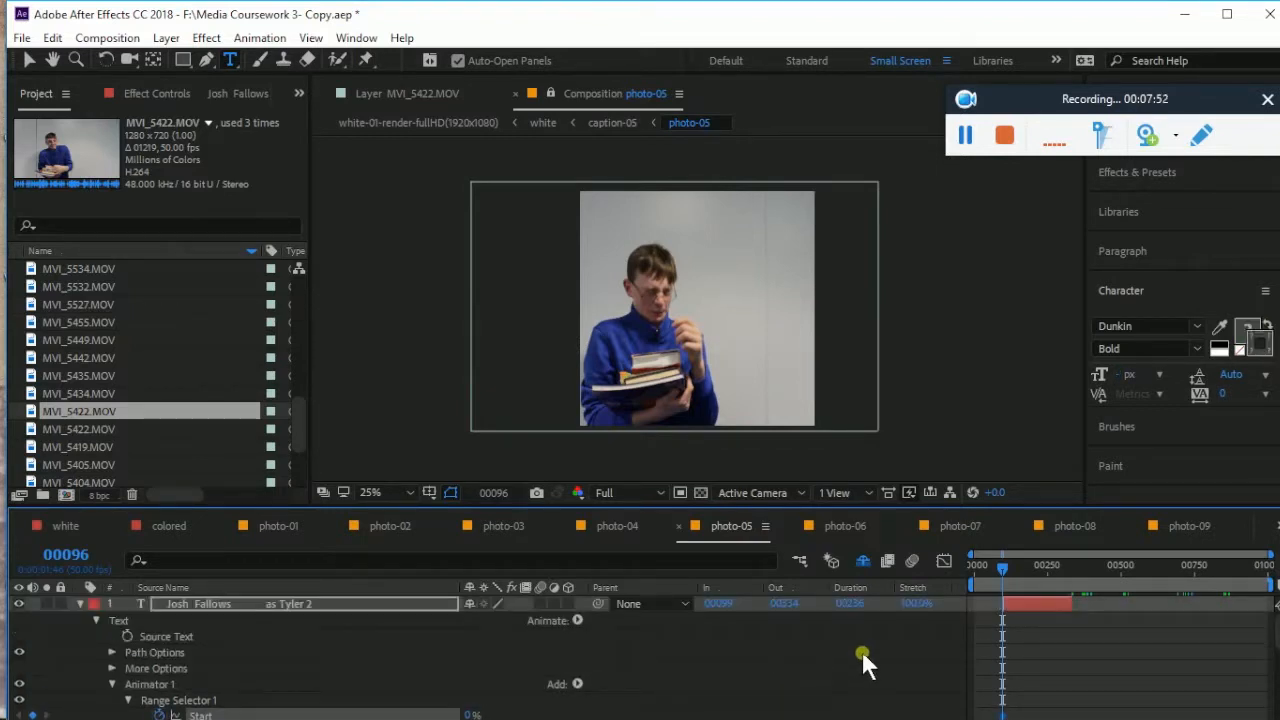
At frame 00150, scrub Range Selector Start to 100% for a second keyframe
drag(1001, 566, 1016, 576)
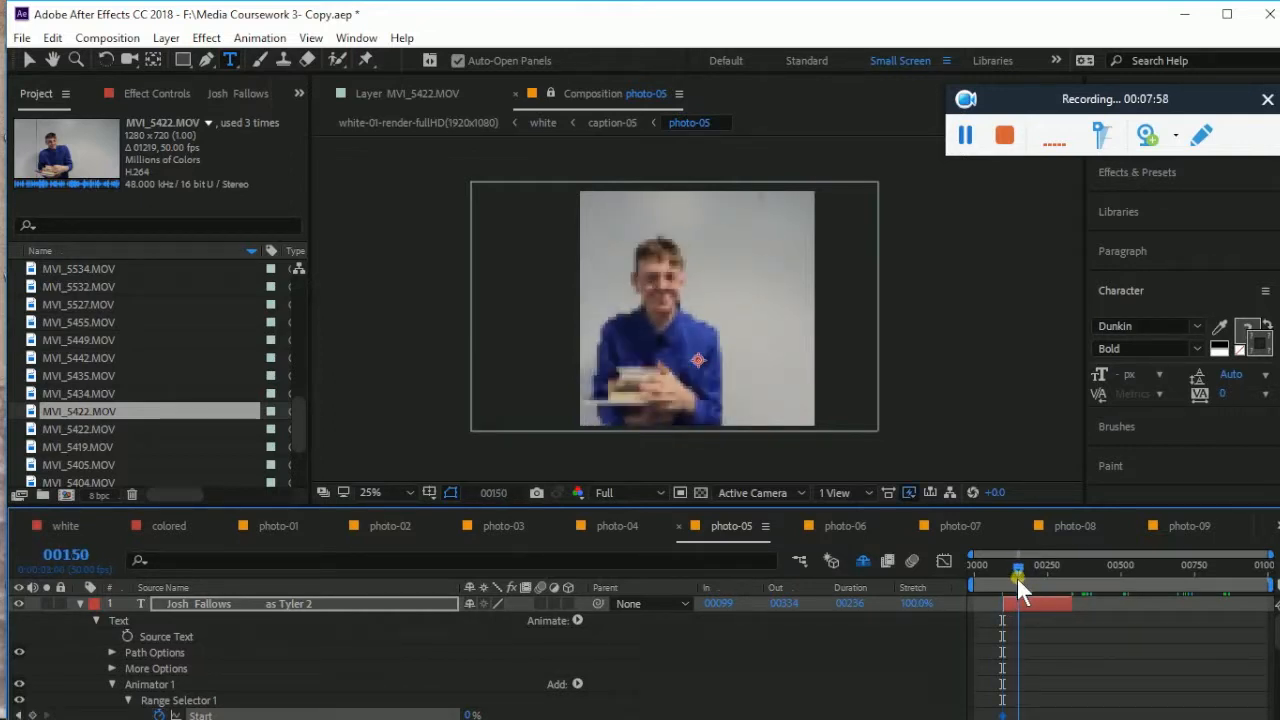
scroll(788, 665, down, 3)
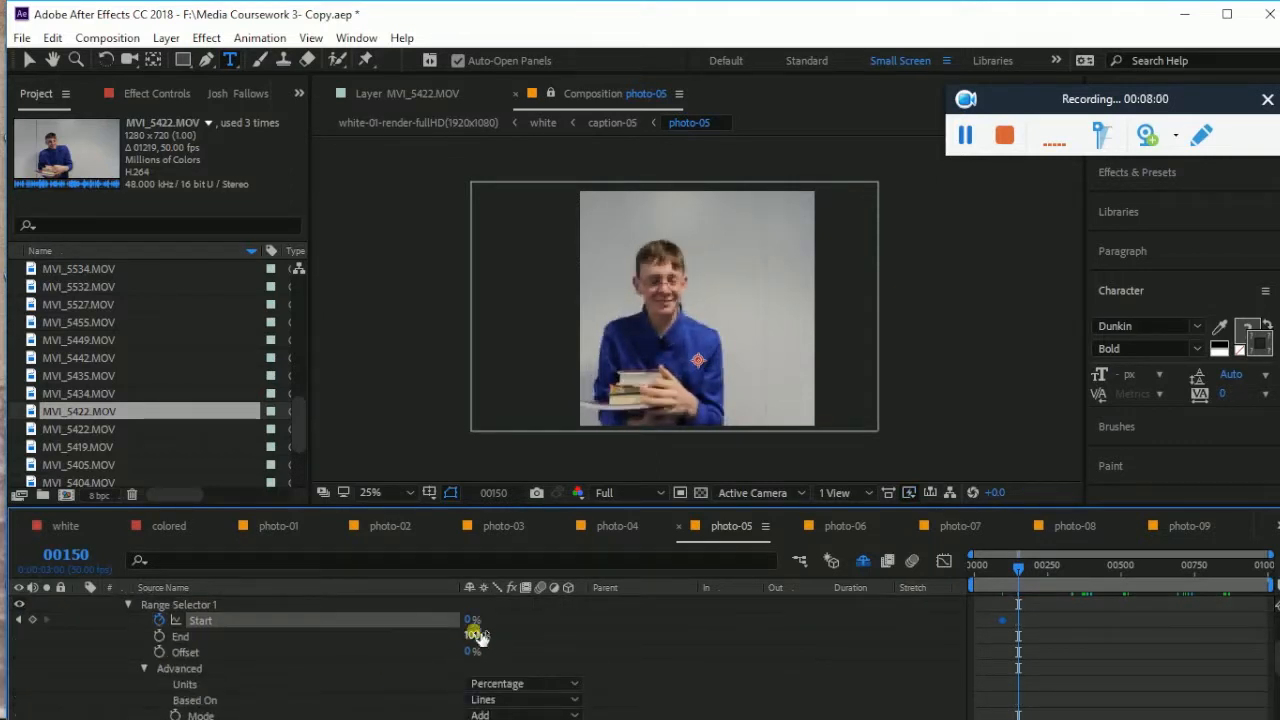
drag(514, 620, 558, 623)
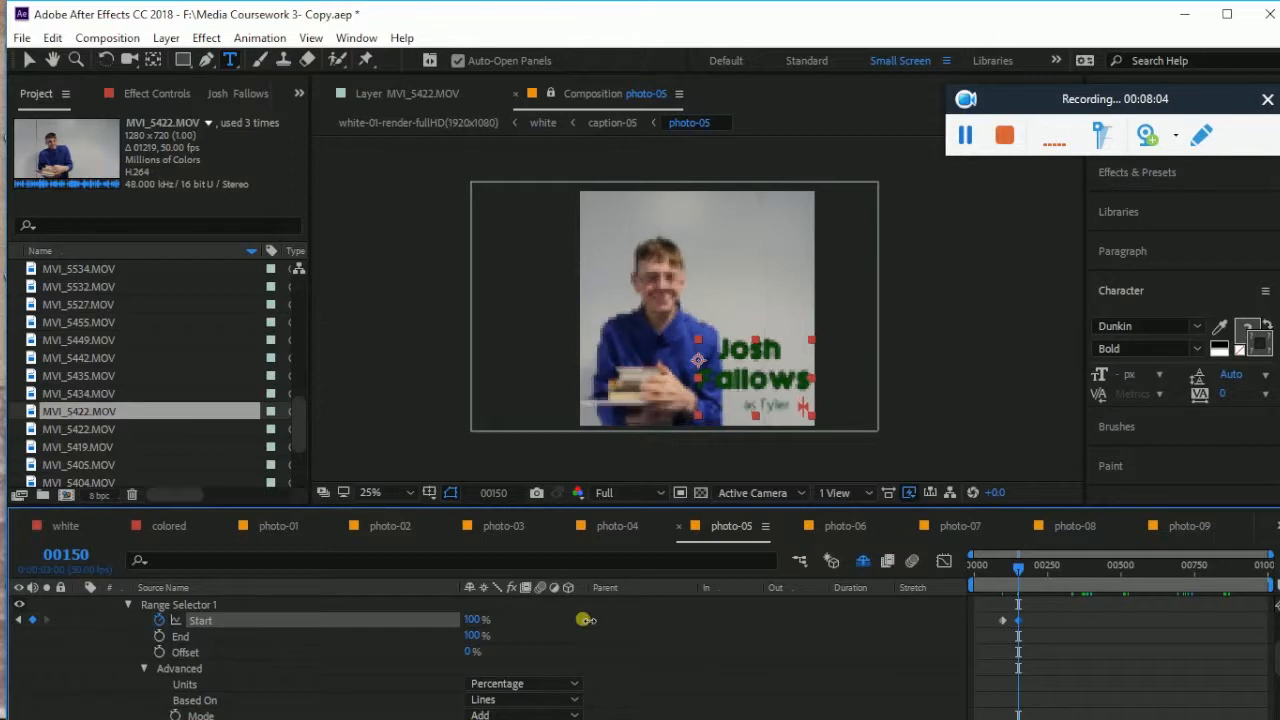
scroll(835, 645, up, 3)
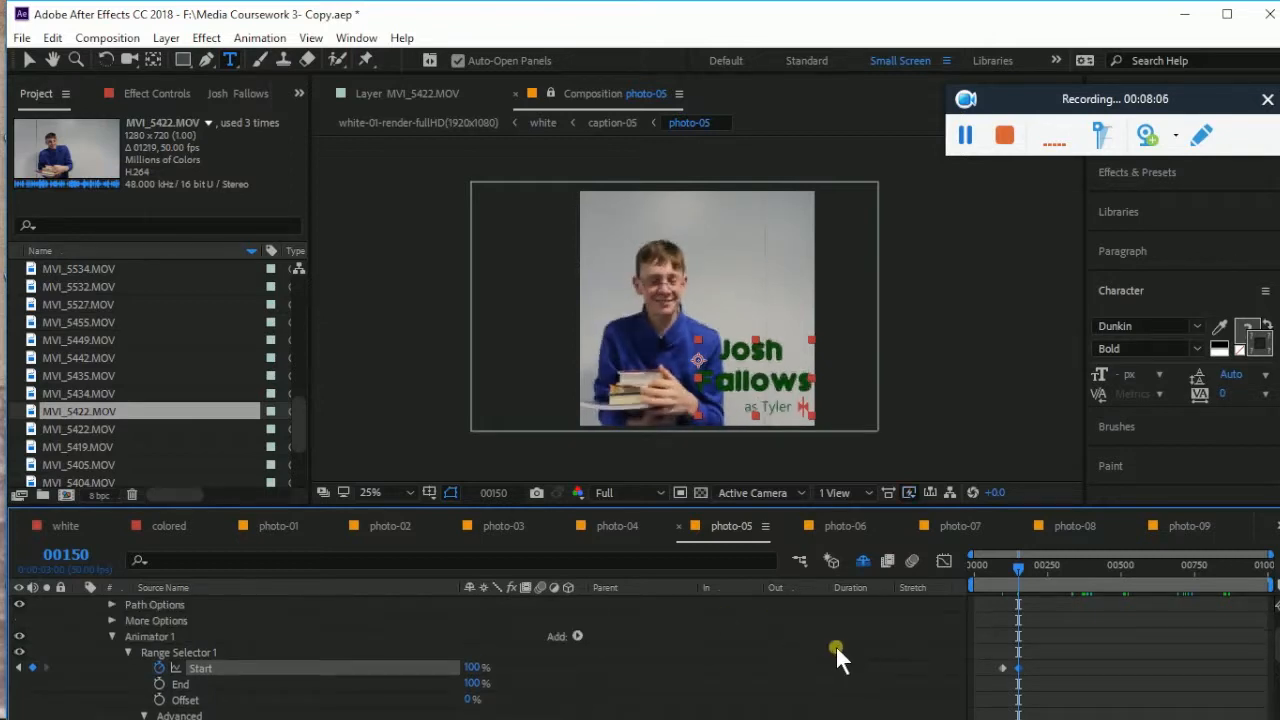
scroll(835, 645, down, 1)
click(1139, 176)
drag(1187, 100, 1046, 52)
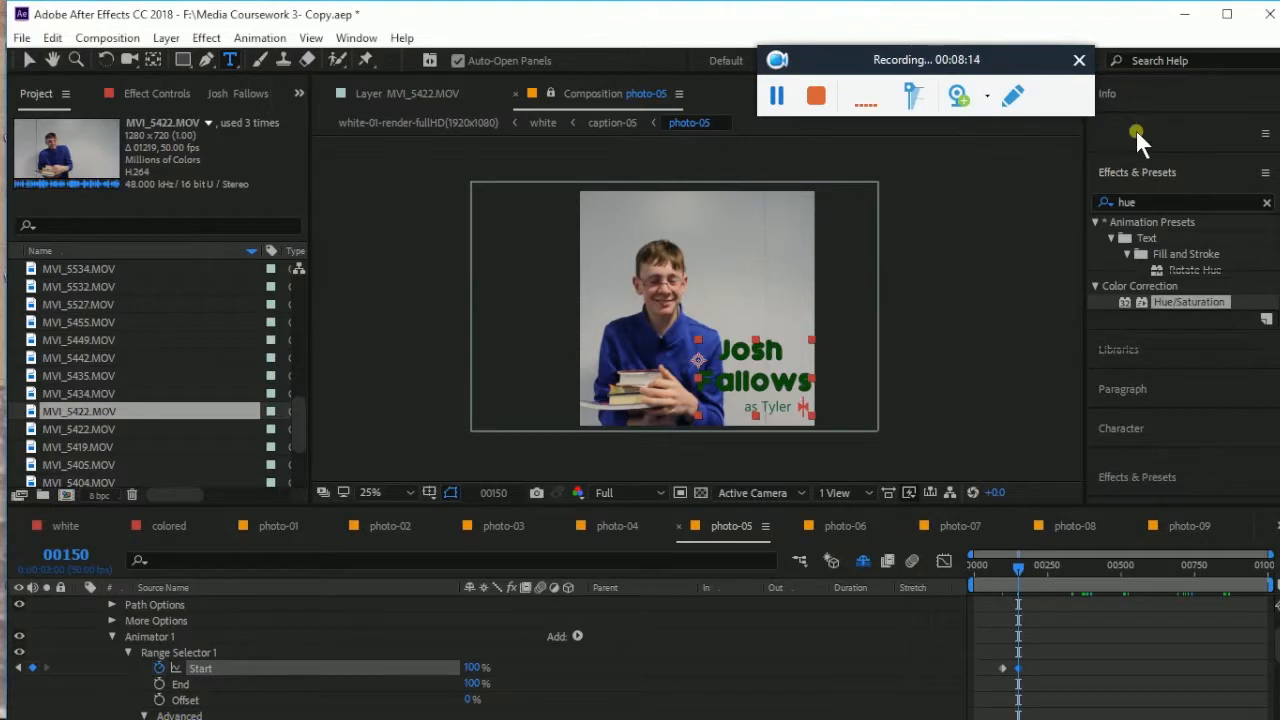
click(1133, 131)
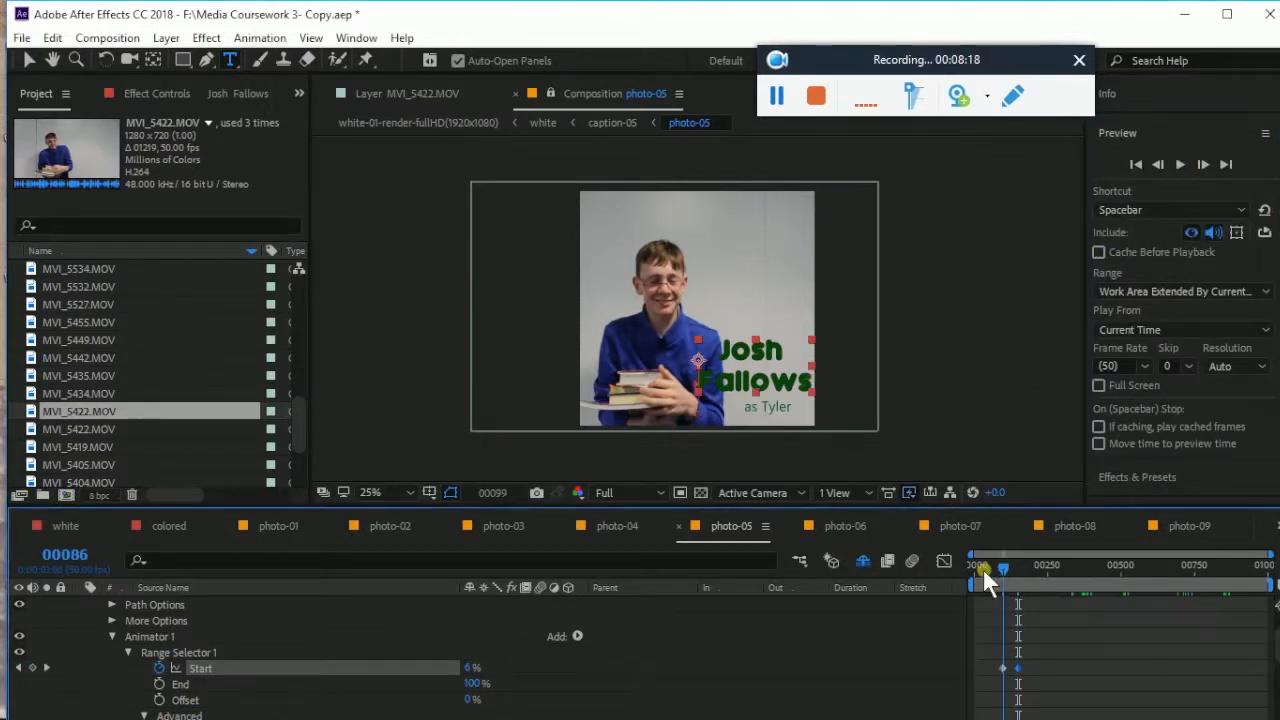
click(968, 576)
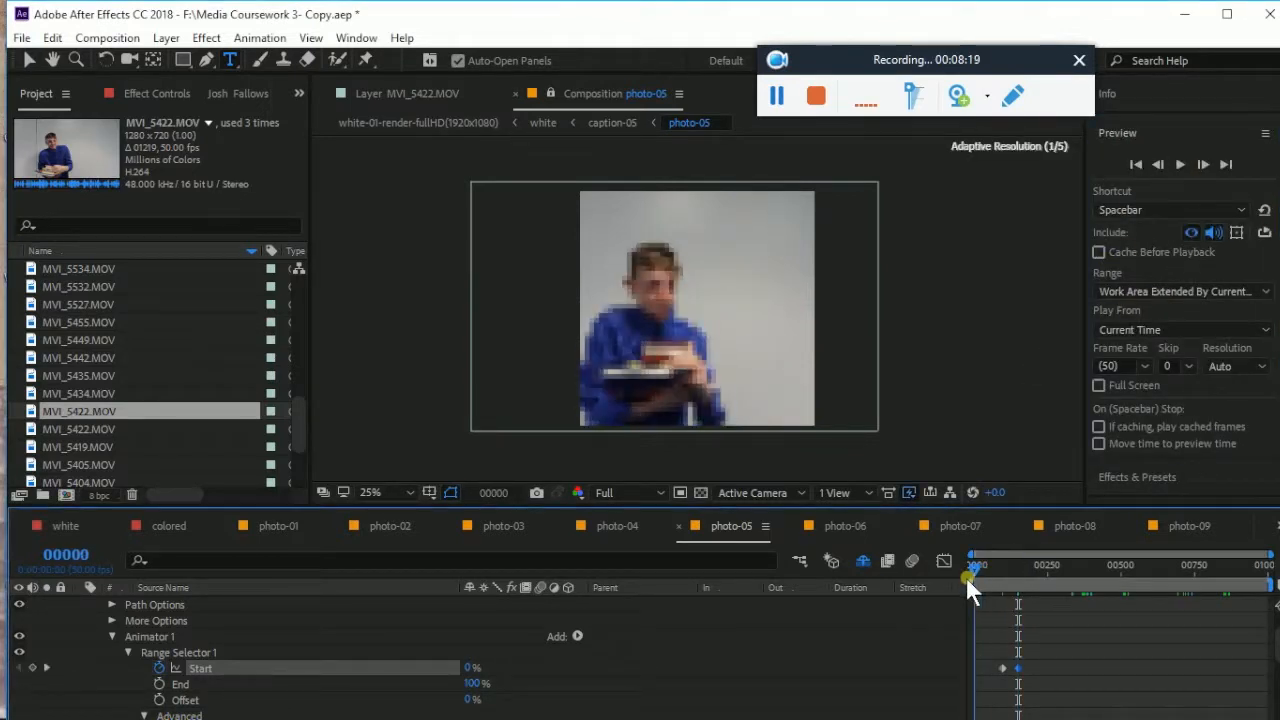
click(1182, 164)
click(1182, 164)
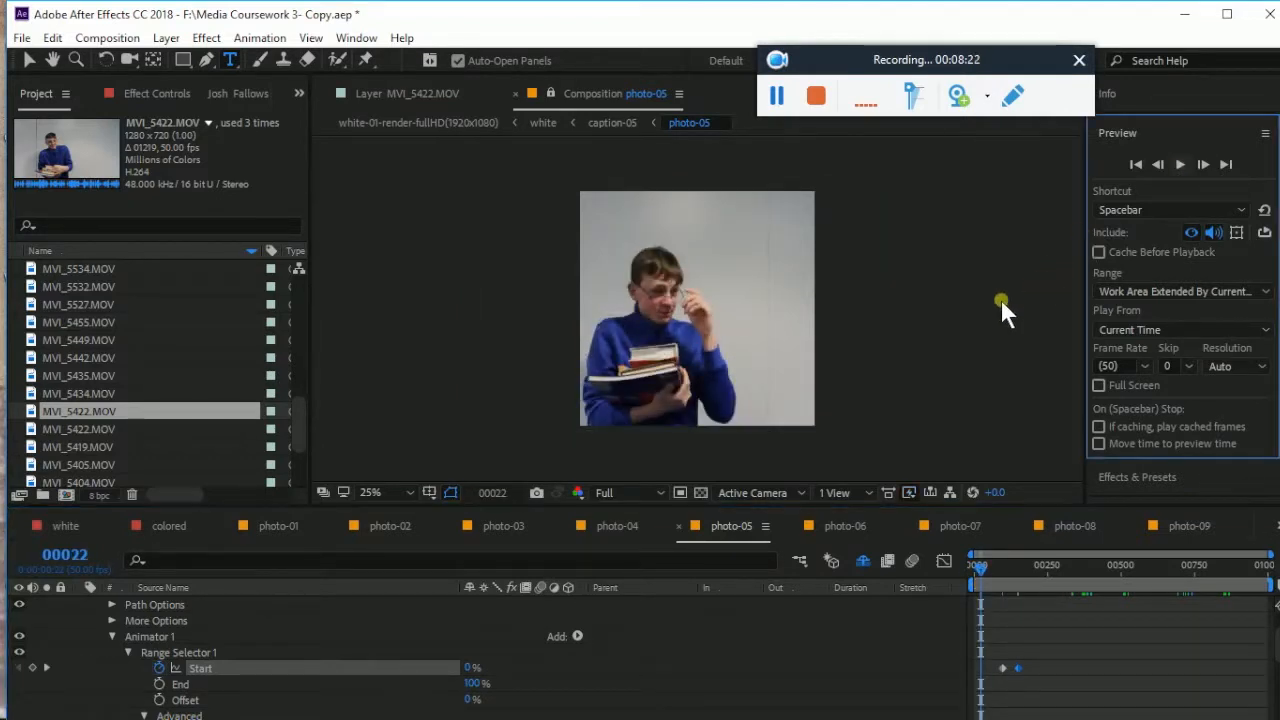
key(space)
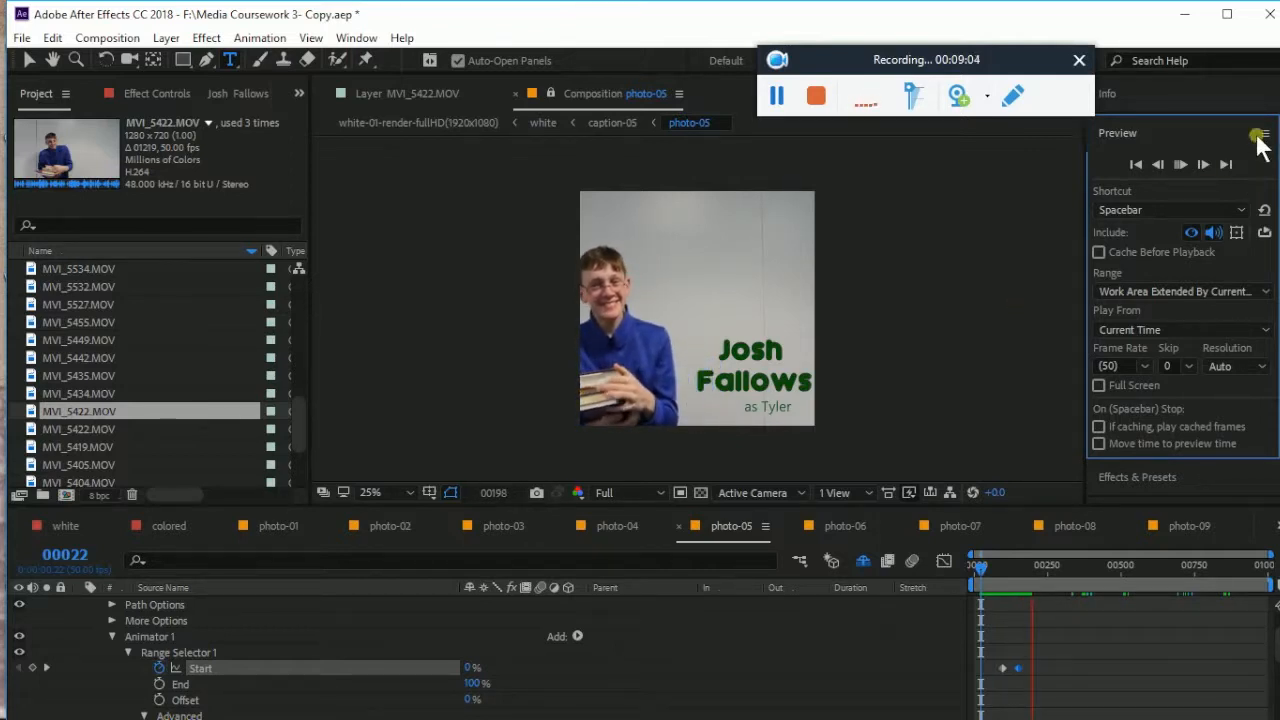
click(1181, 164)
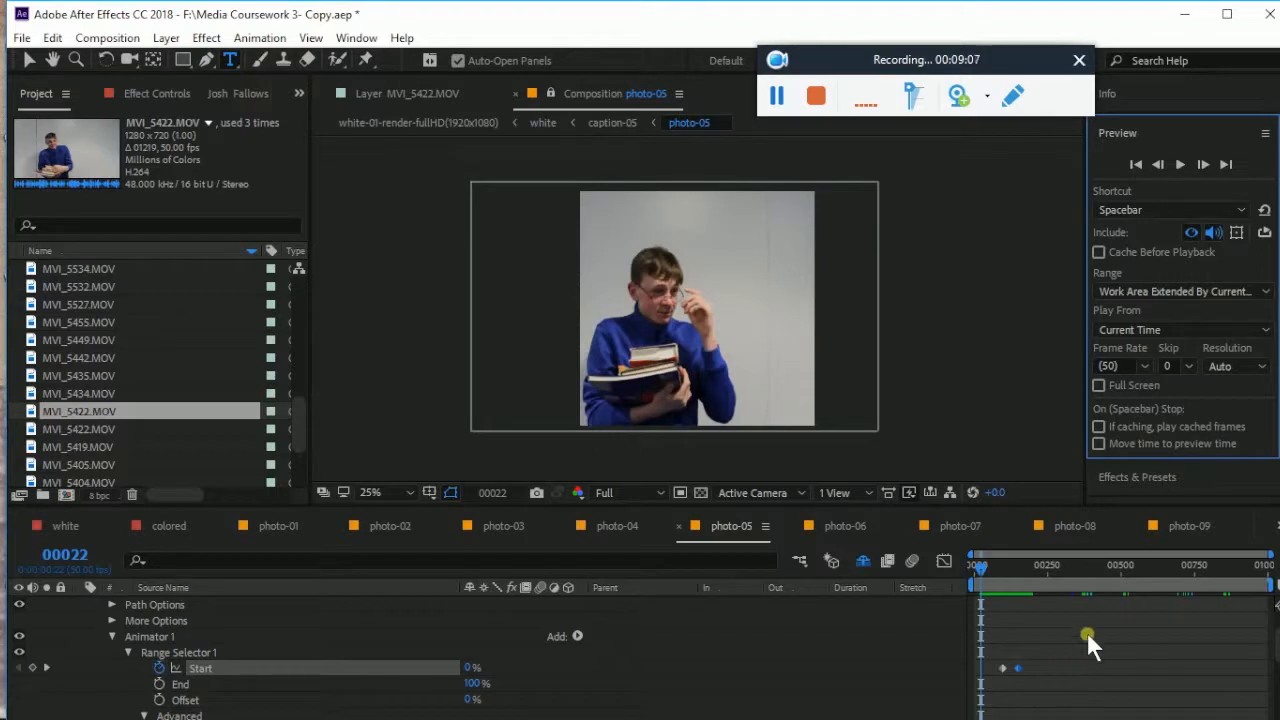
scroll(1103, 617, down, 5)
scroll(1097, 625, up, 3)
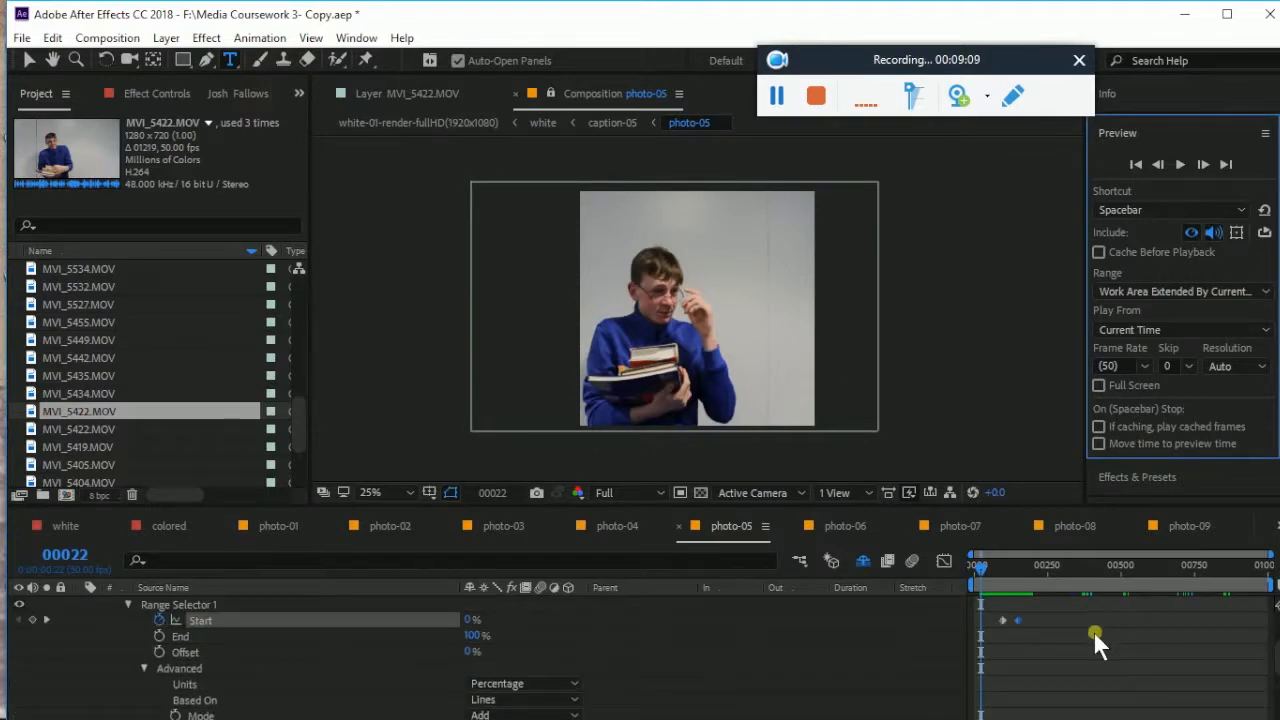
scroll(1095, 640, up, 2)
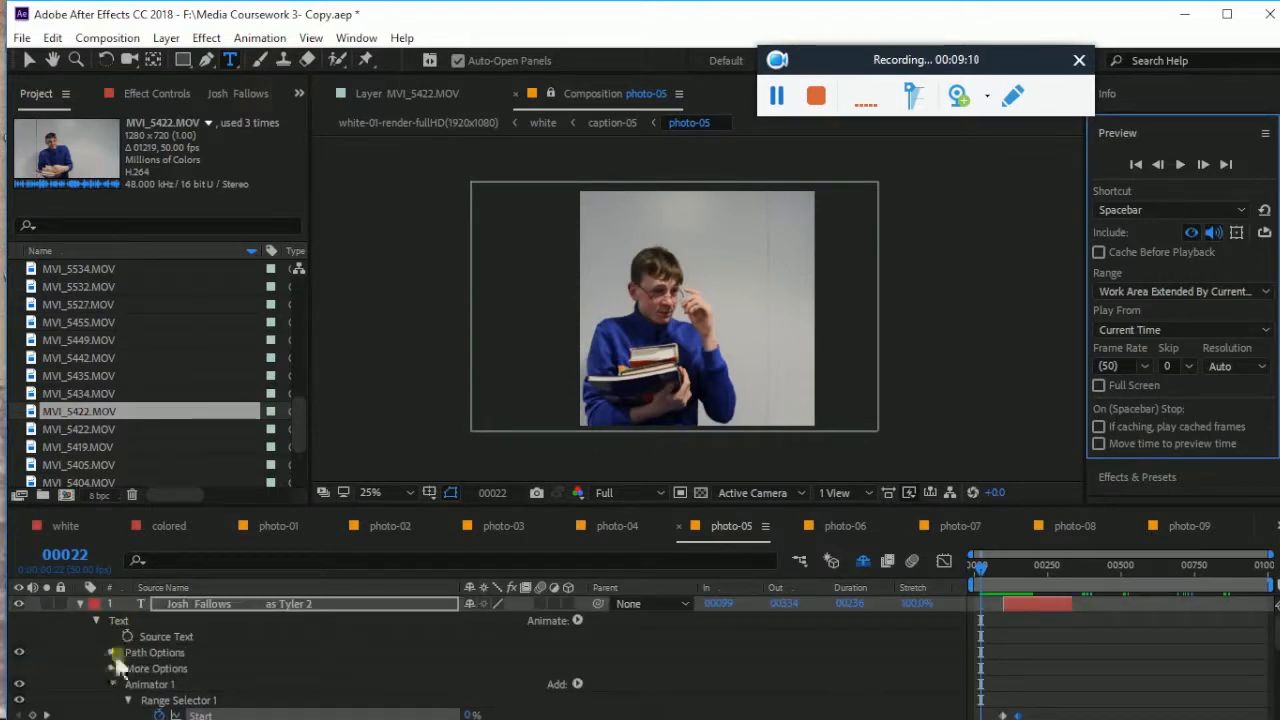
Collapse the caption layer's text properties and duplicate the caption layer twice
click(113, 684)
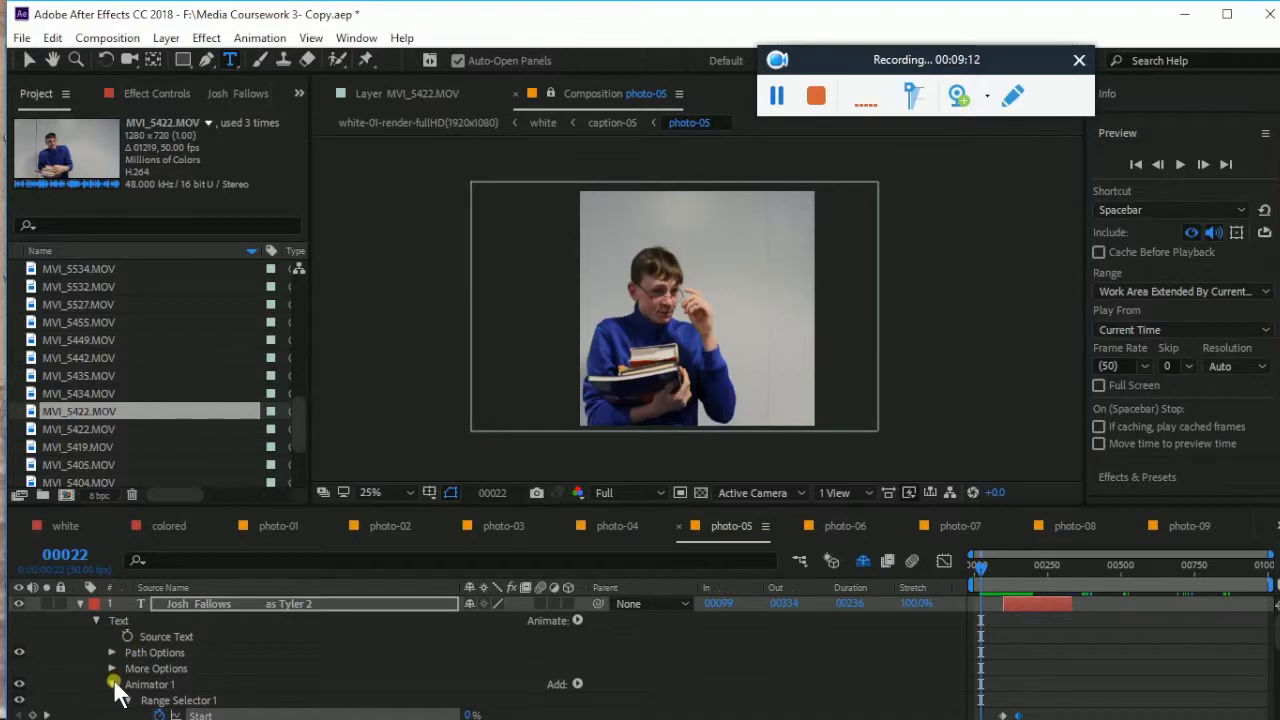
click(98, 618)
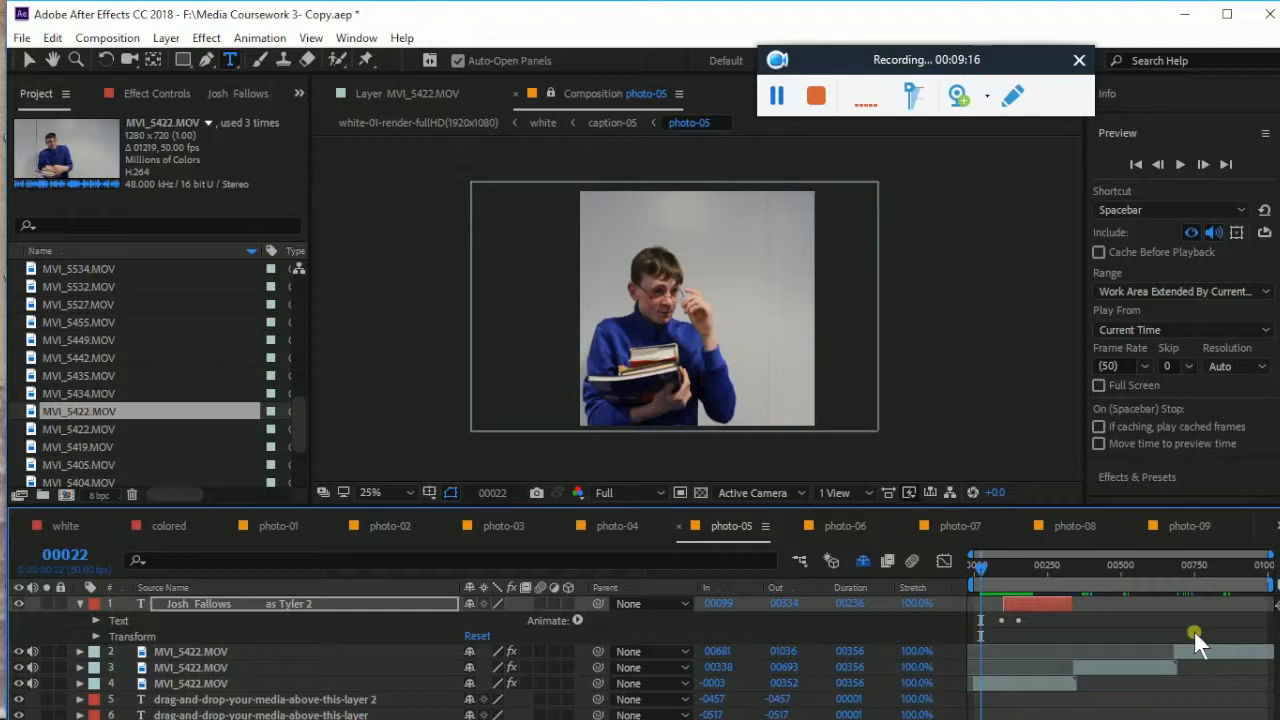
click(1049, 603)
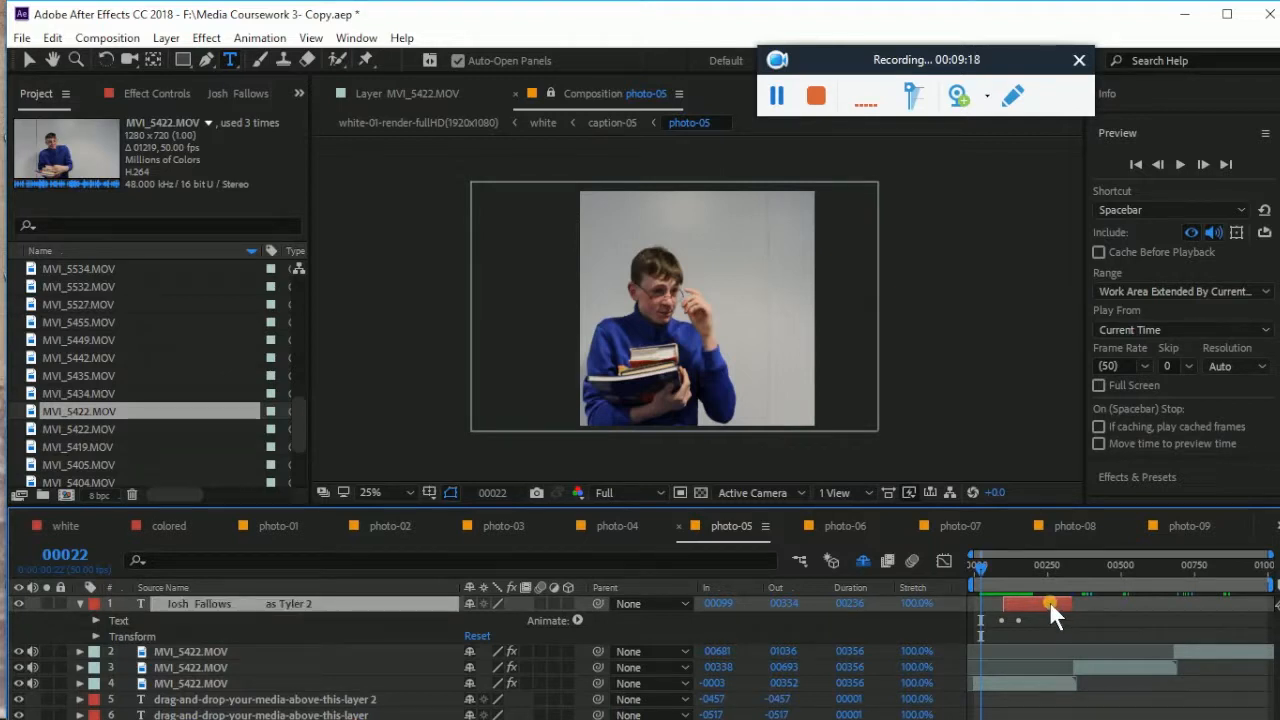
key(ctrl+d)
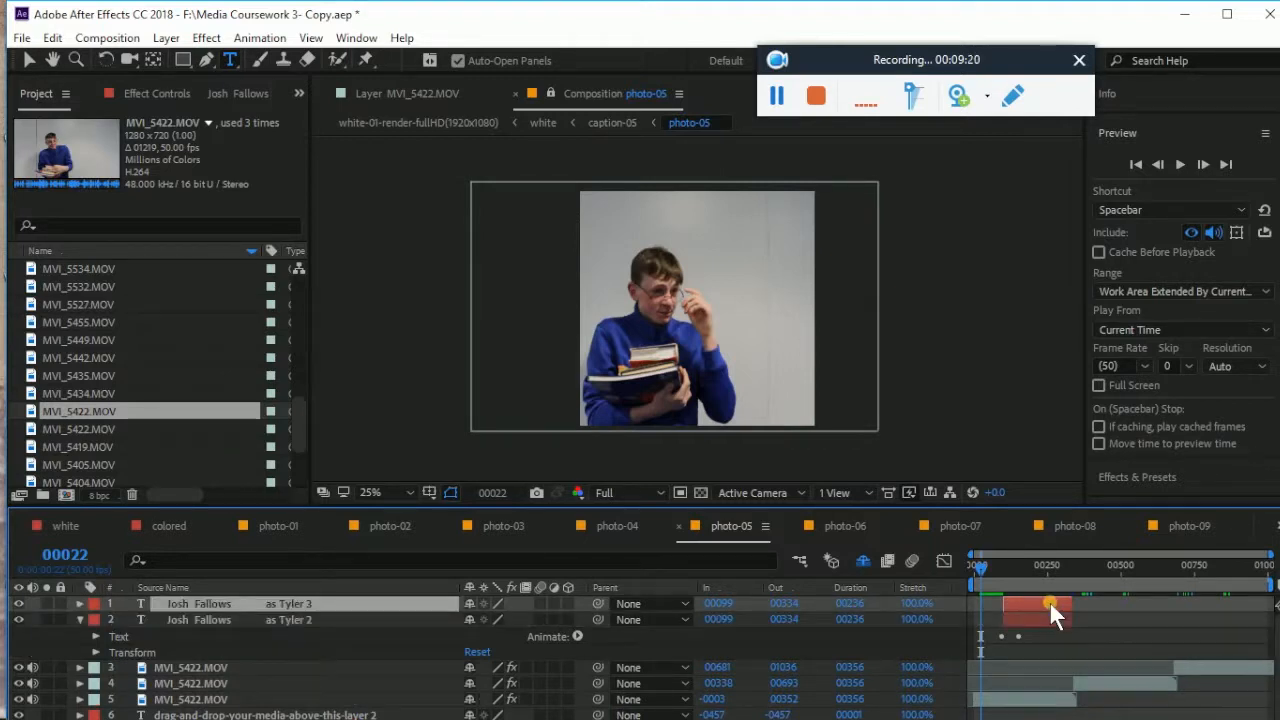
key(ctrl+d)
Shift the two caption copies to start at frames 00447 and 00773, then play back from the start
click(1037, 617)
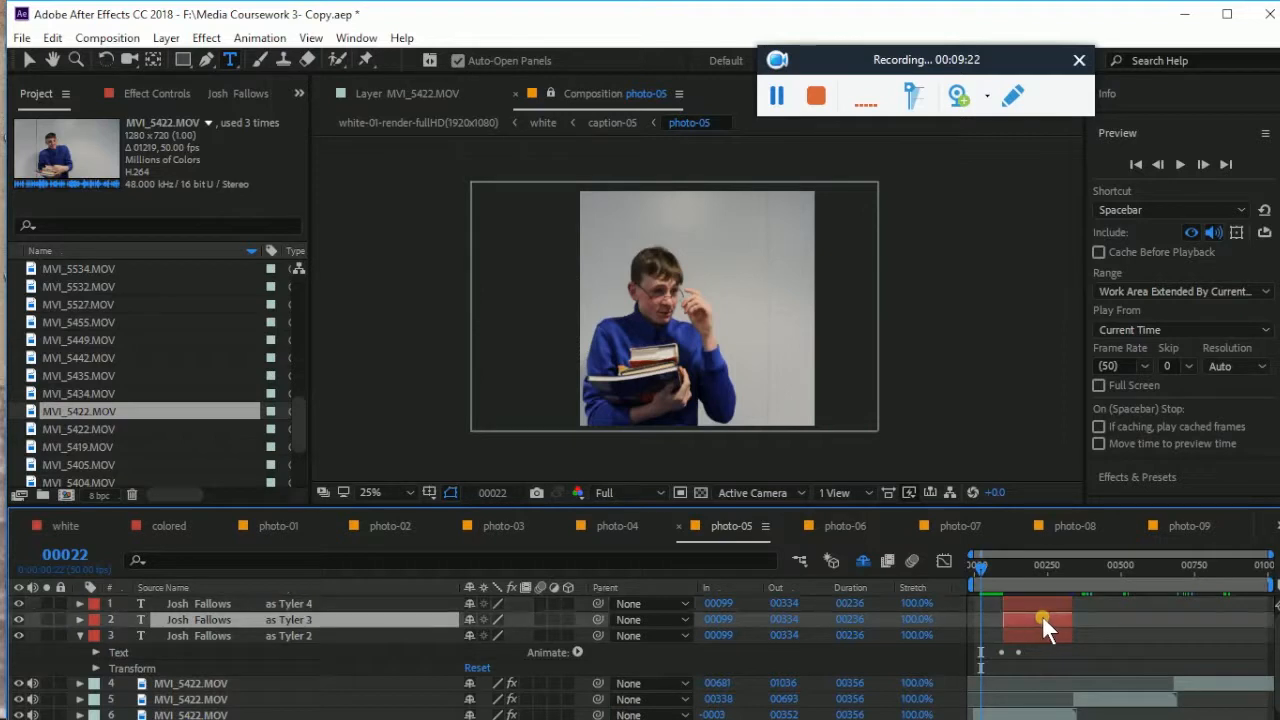
click(1179, 568)
drag(1030, 617, 1270, 590)
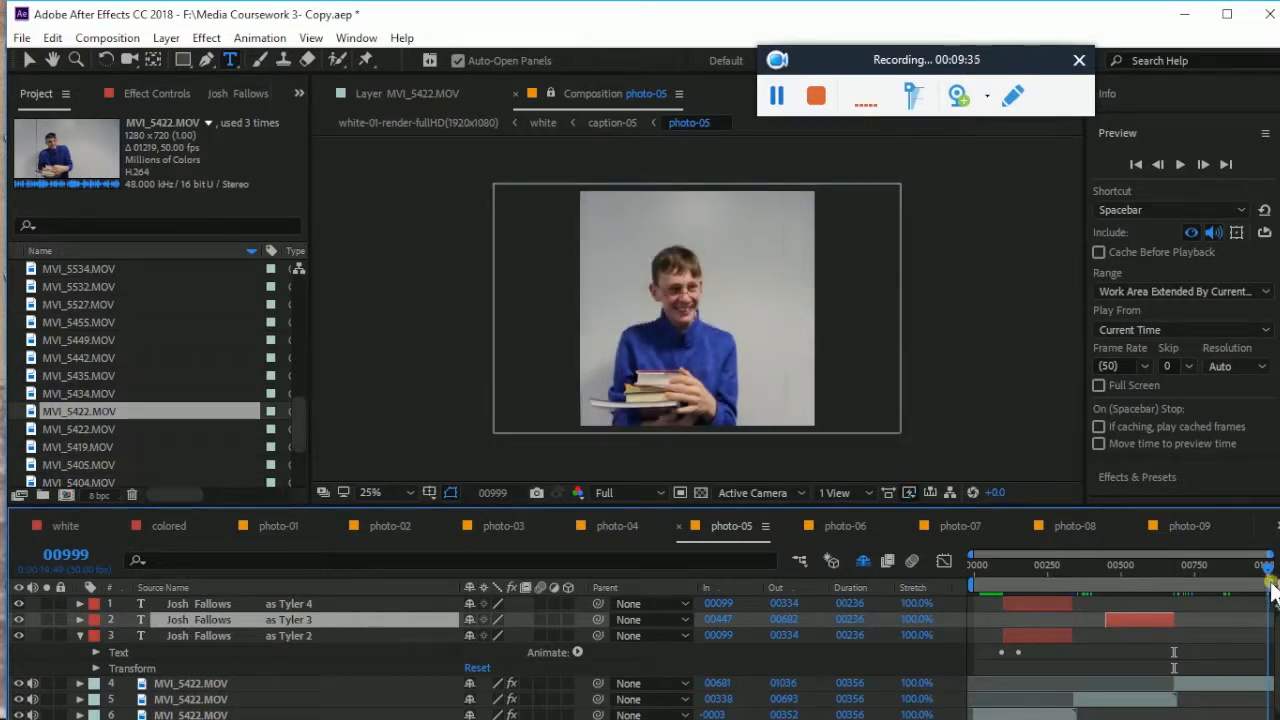
drag(1032, 604, 1266, 580)
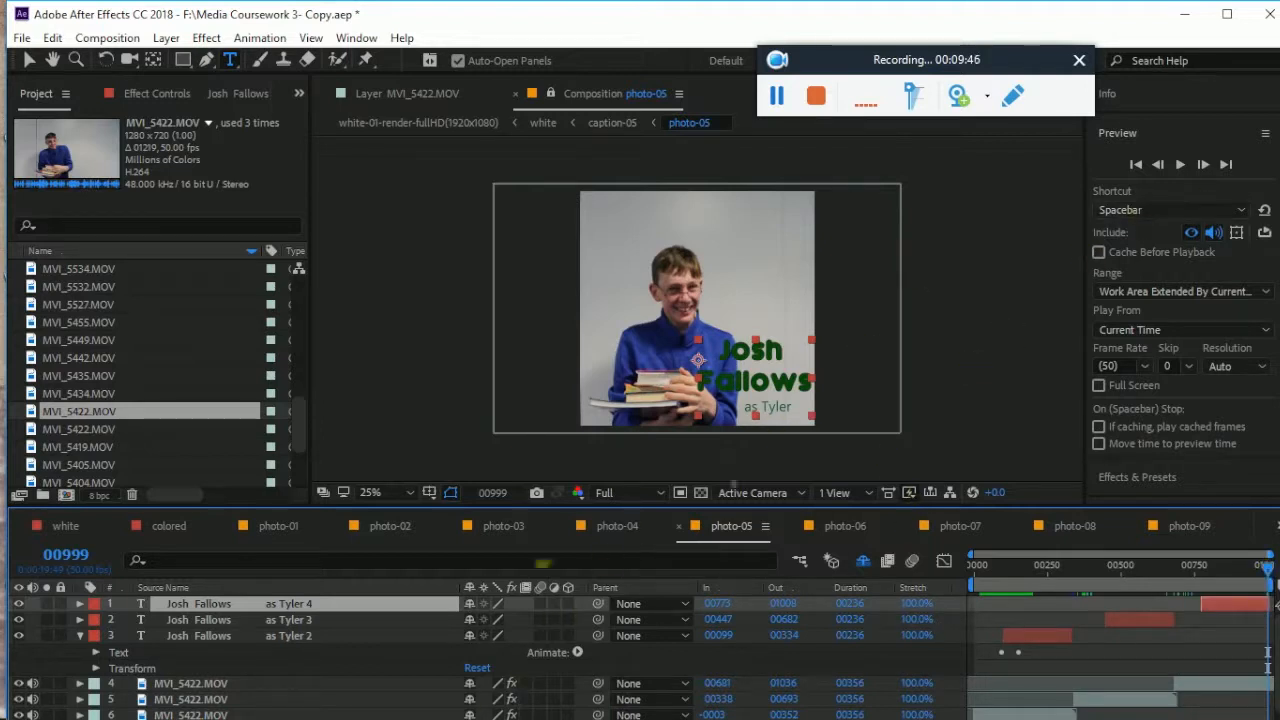
drag(1262, 572, 950, 597)
key(space)
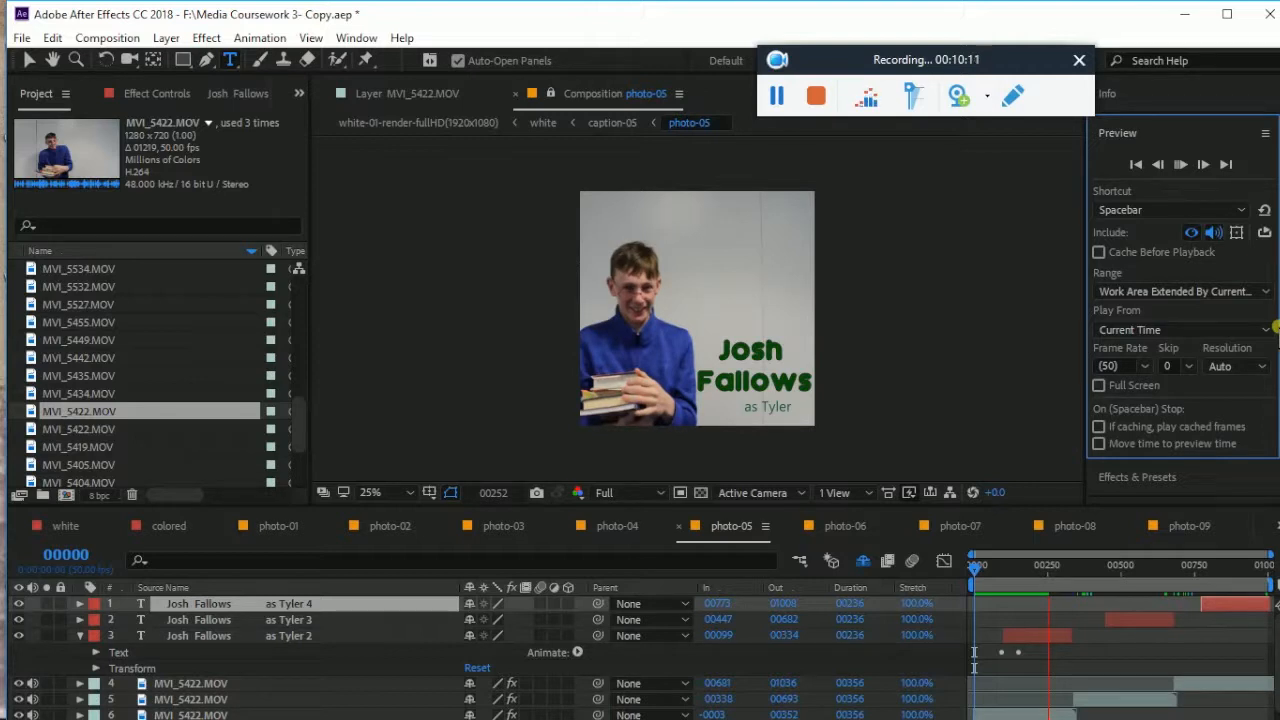
click(1177, 164)
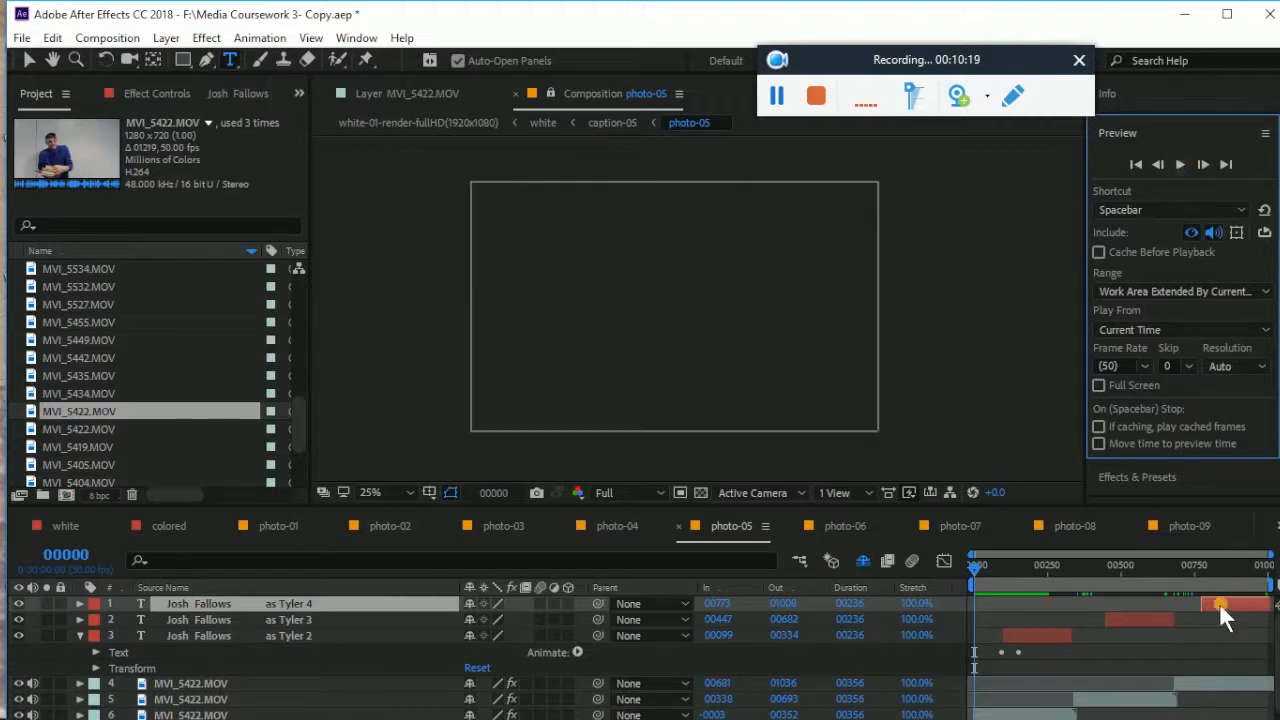
Choose the 'white' composition from the timeline's composition list so its CAPTIONS-POSITION layer shows
click(1276, 522)
scroll(1226, 640, down, 5)
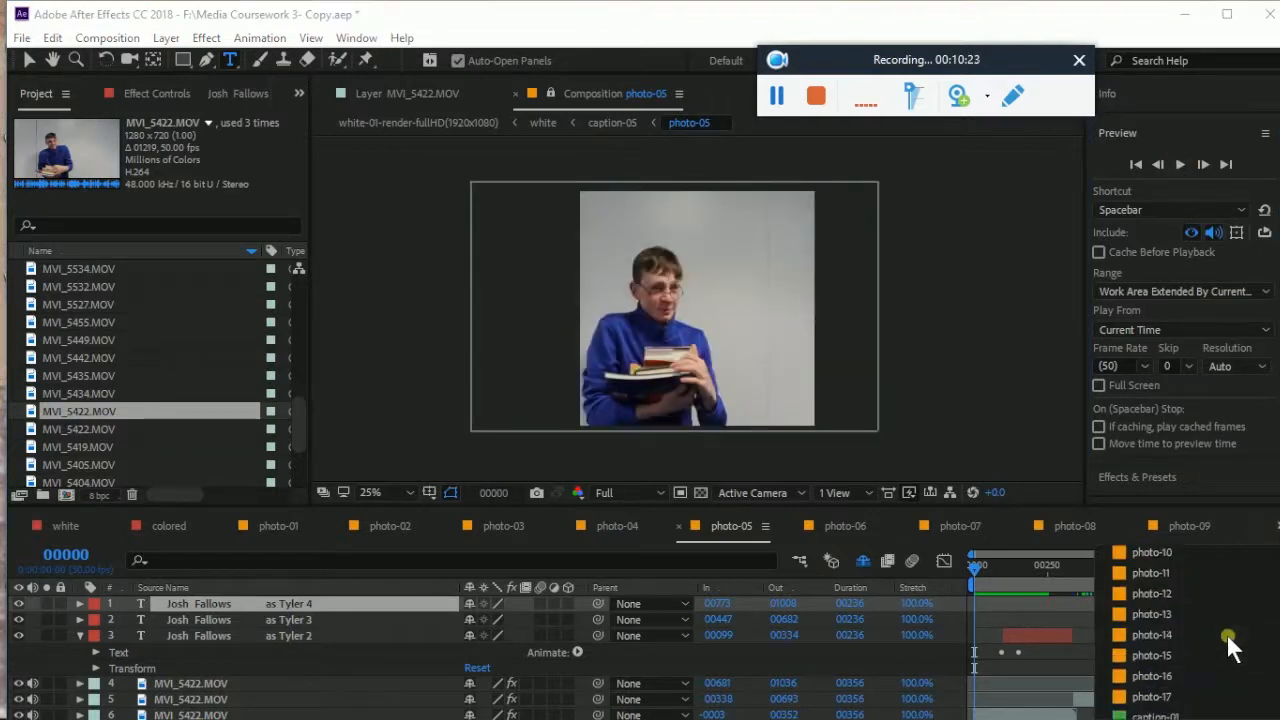
scroll(1226, 633, down, 5)
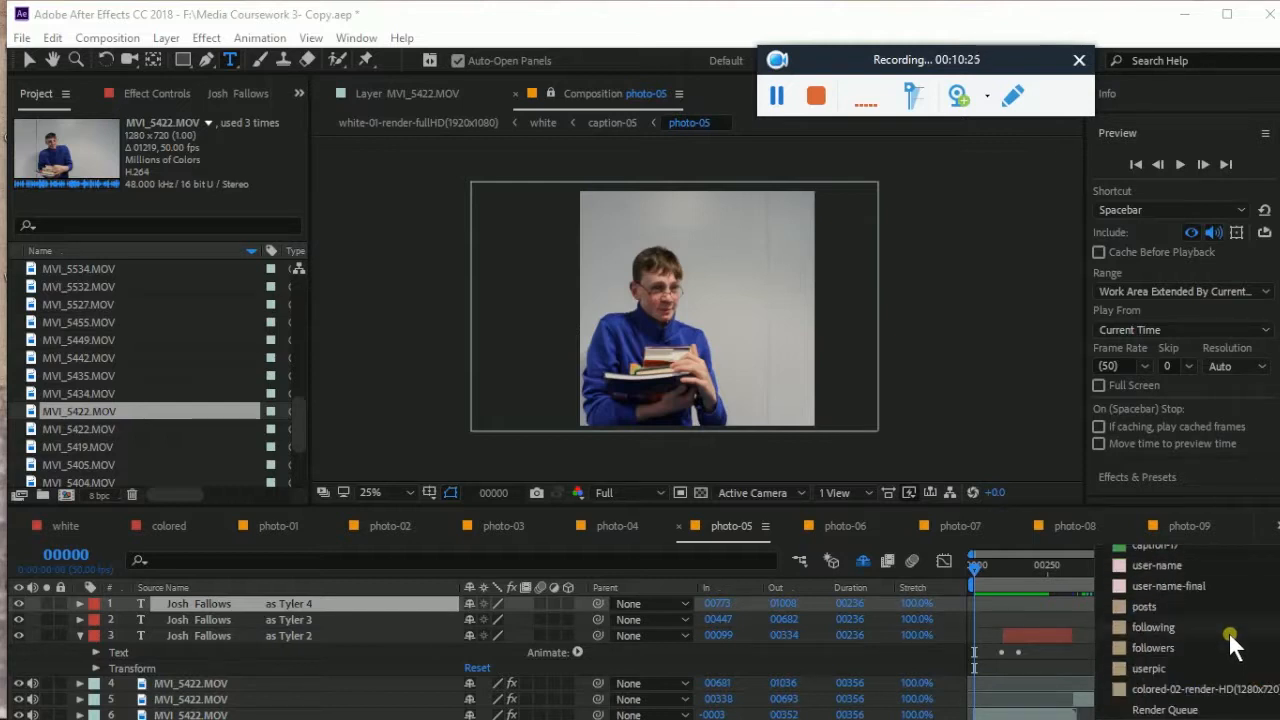
scroll(1228, 631, up, 6)
scroll(1228, 631, up, 8)
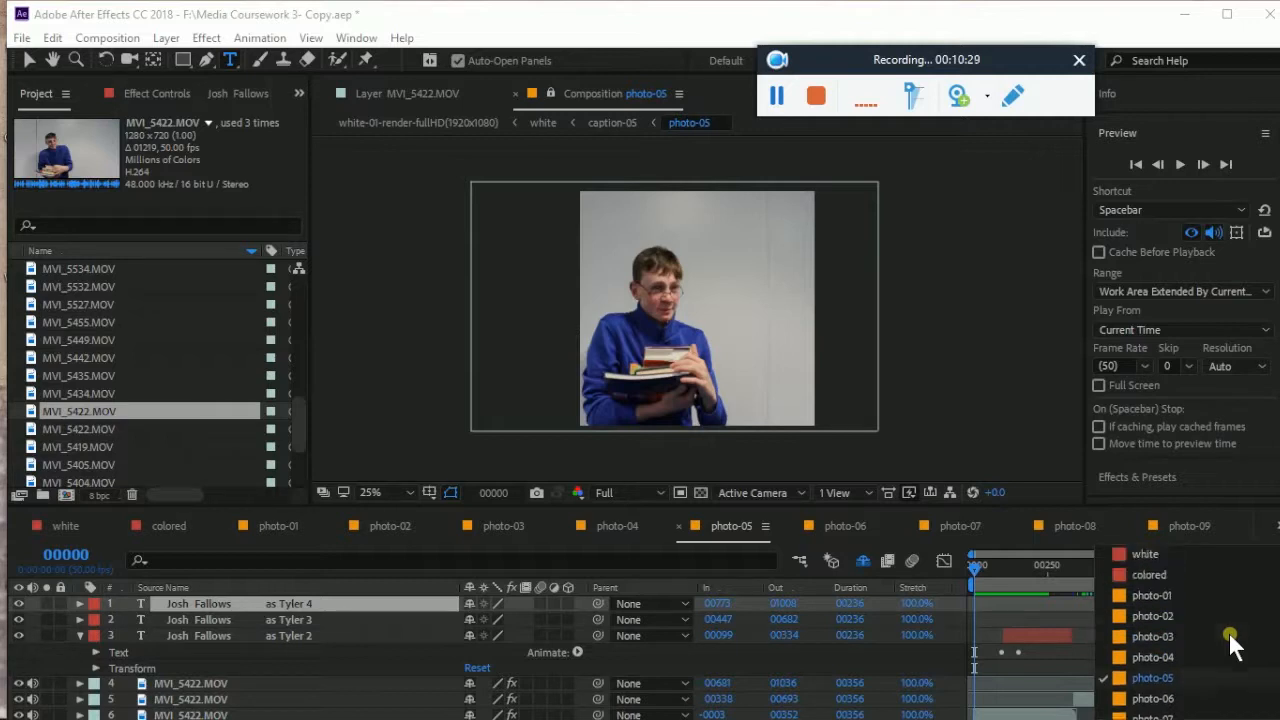
click(1154, 547)
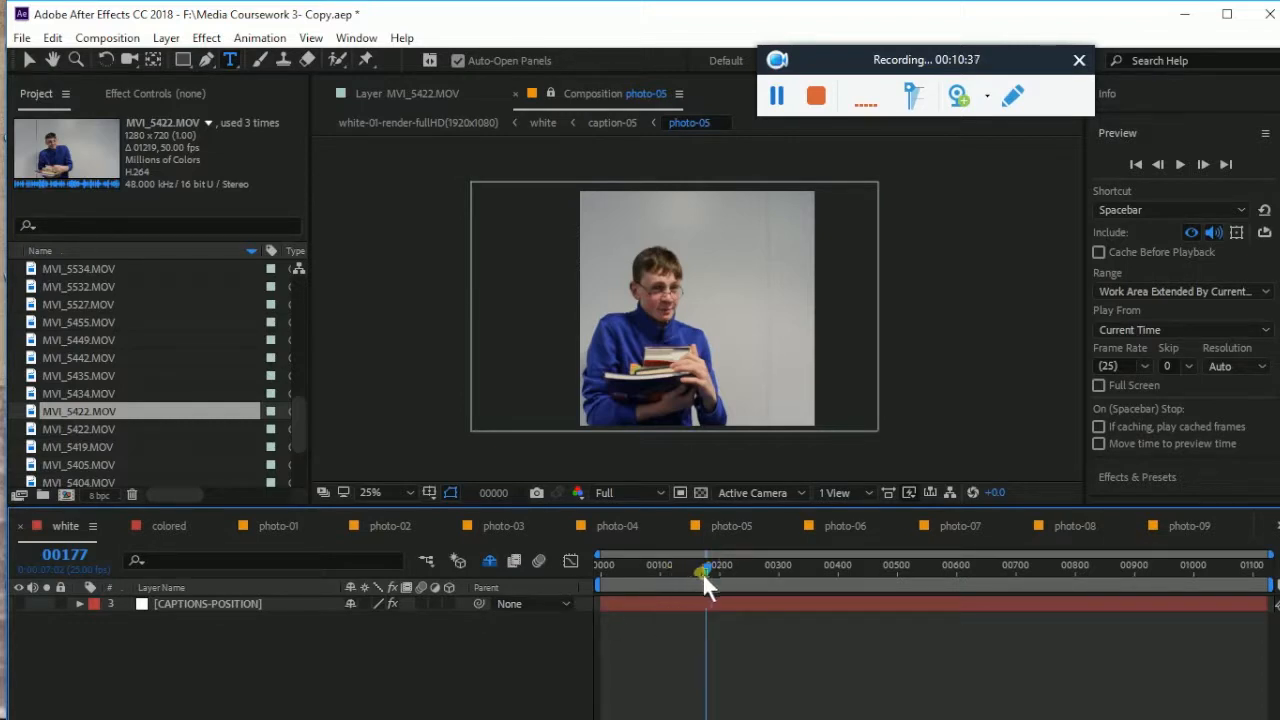
click(774, 104)
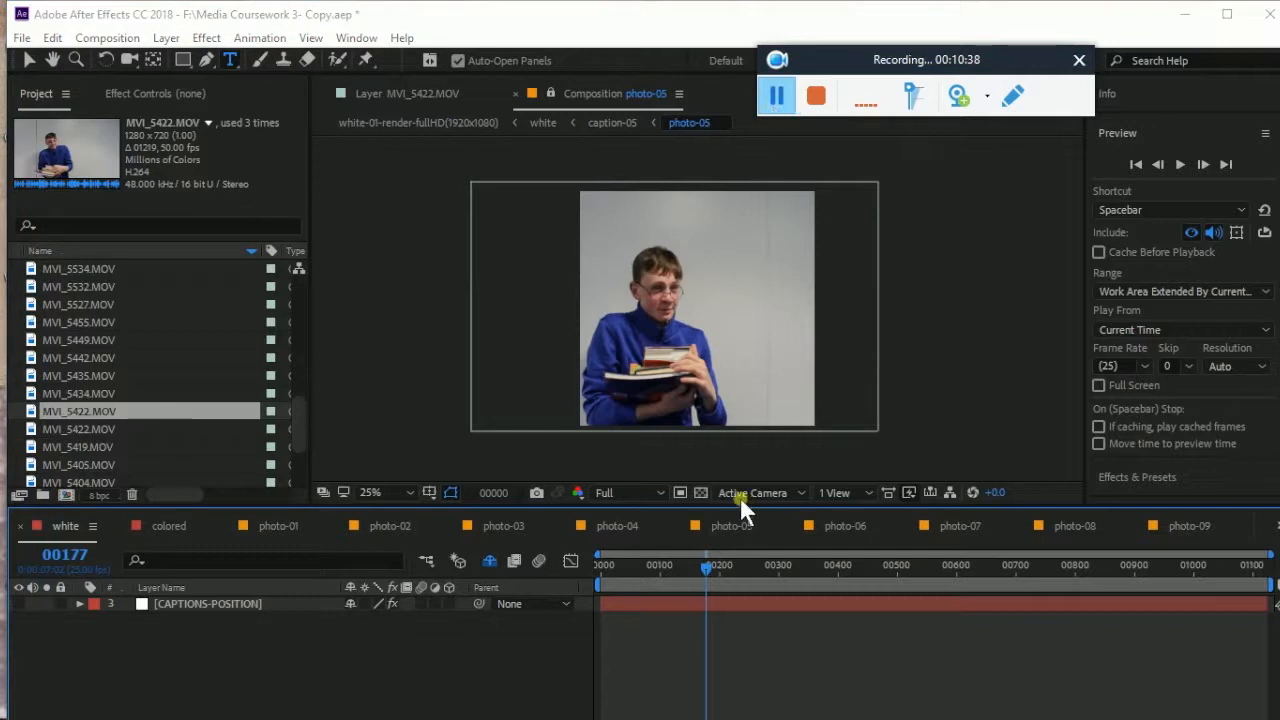